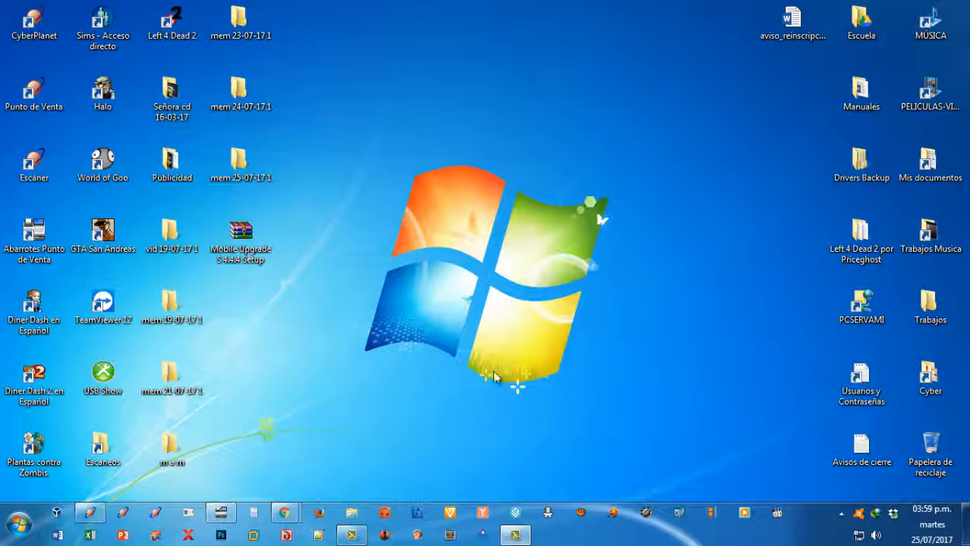
# Start Word, open the Windows on-screen keyboard over it, and minimize the keyboard.
pyautogui.click(57, 536)
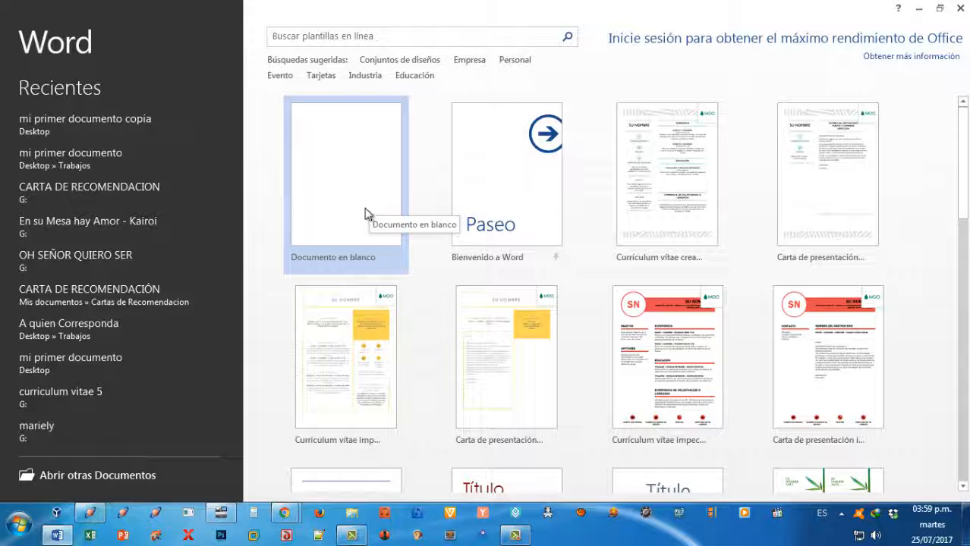
pyautogui.click(18, 524)
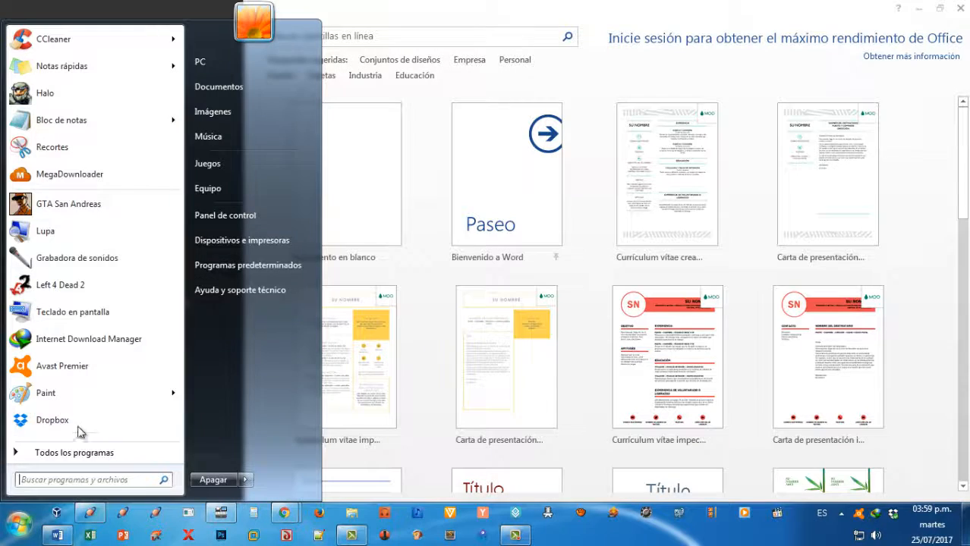
pyautogui.click(81, 317)
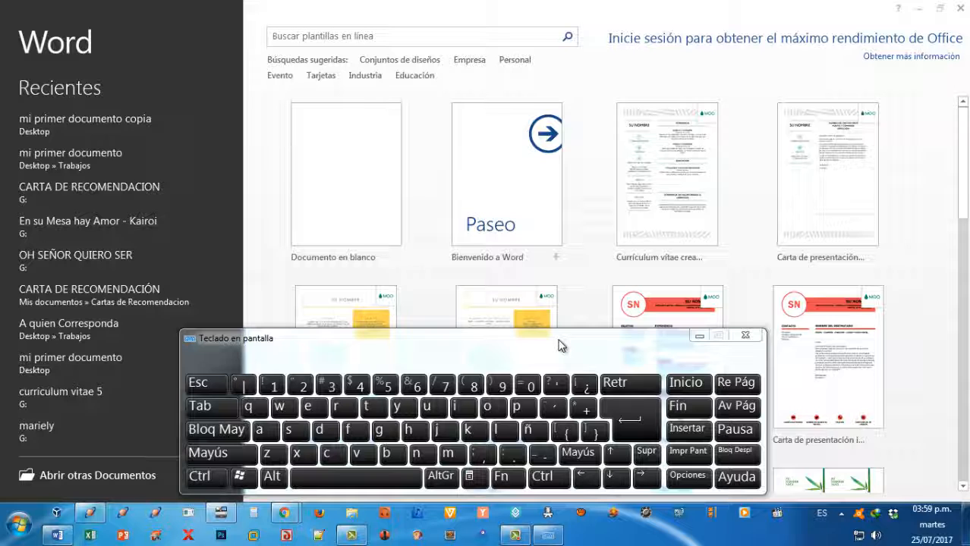
pyautogui.click(702, 338)
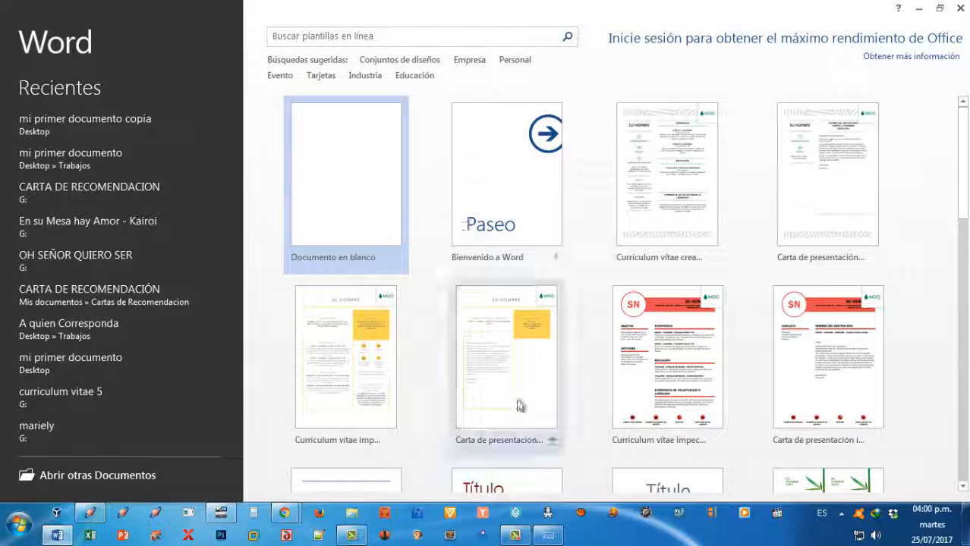
pyautogui.click(515, 536)
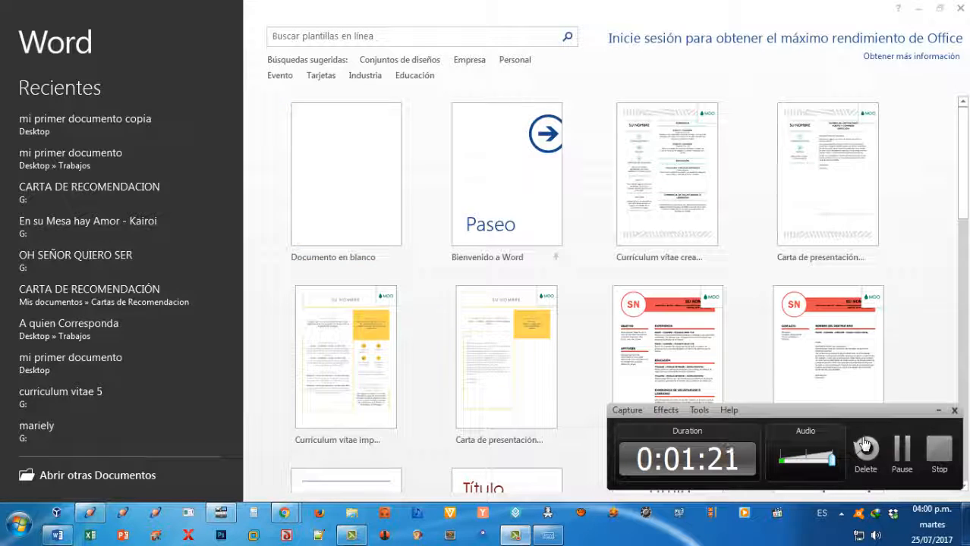
pyautogui.click(902, 451)
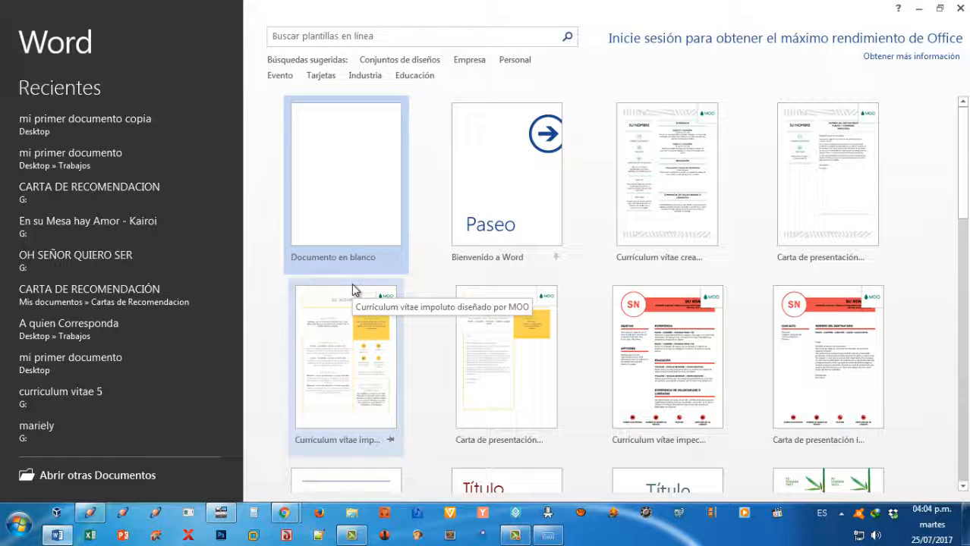
# Create a blank document and set its zoom to 120 %.
pyautogui.click(332, 178)
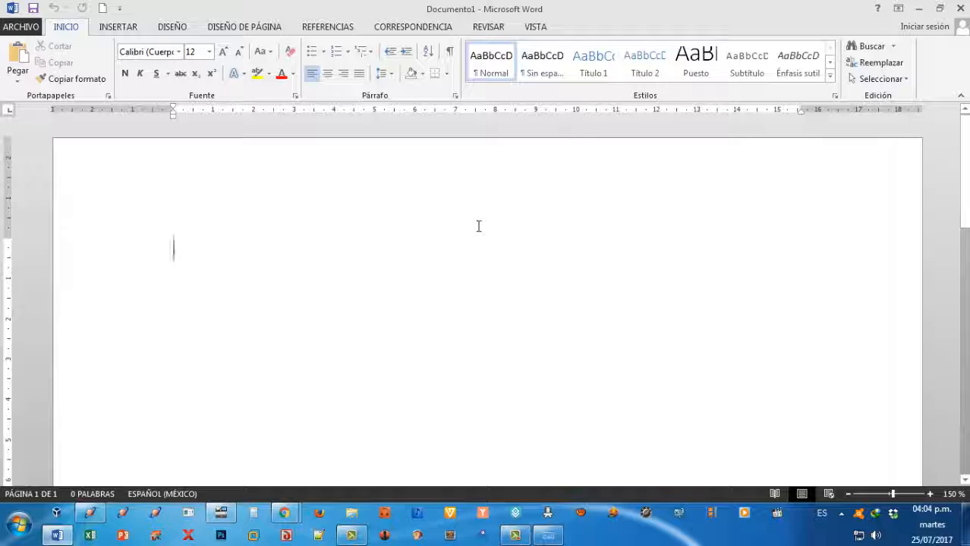
pyautogui.scroll(-3, 478, 226)
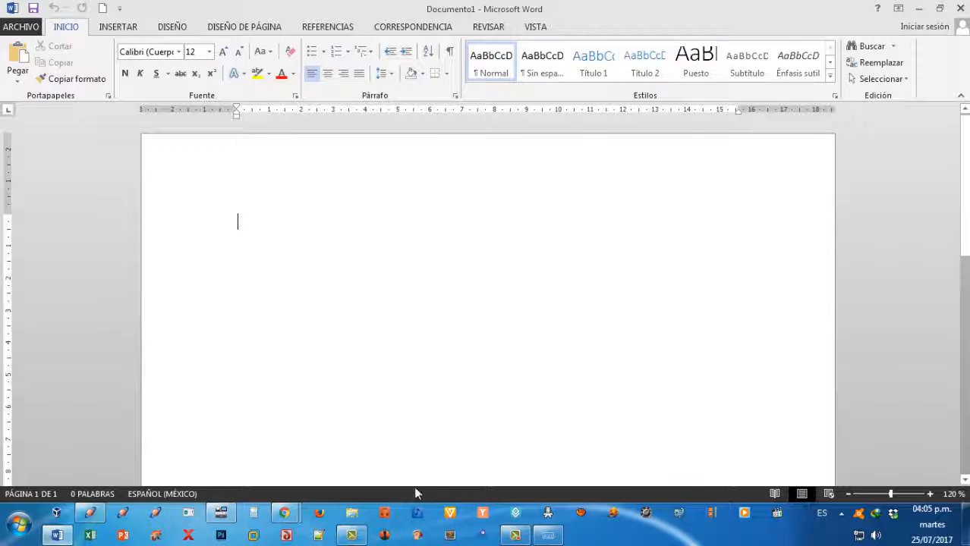
# Restore the on-screen keyboard and insert a tab at the beginning of the document.
pyautogui.click(548, 535)
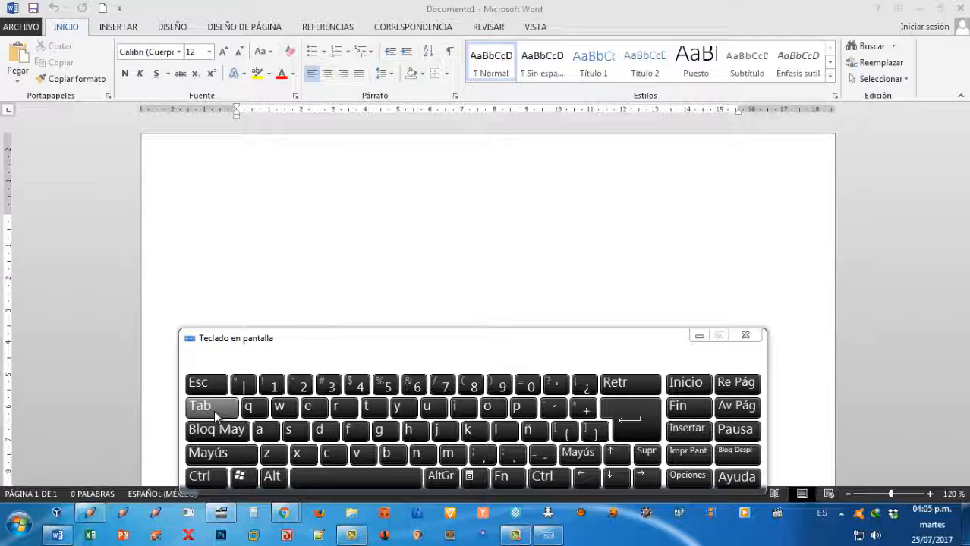
pyautogui.click(246, 220)
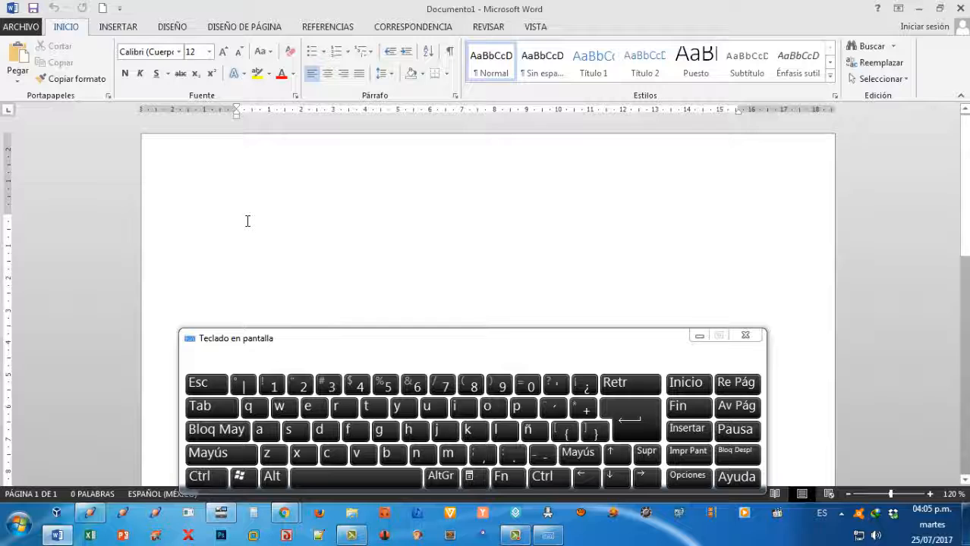
pyautogui.press('Tab')
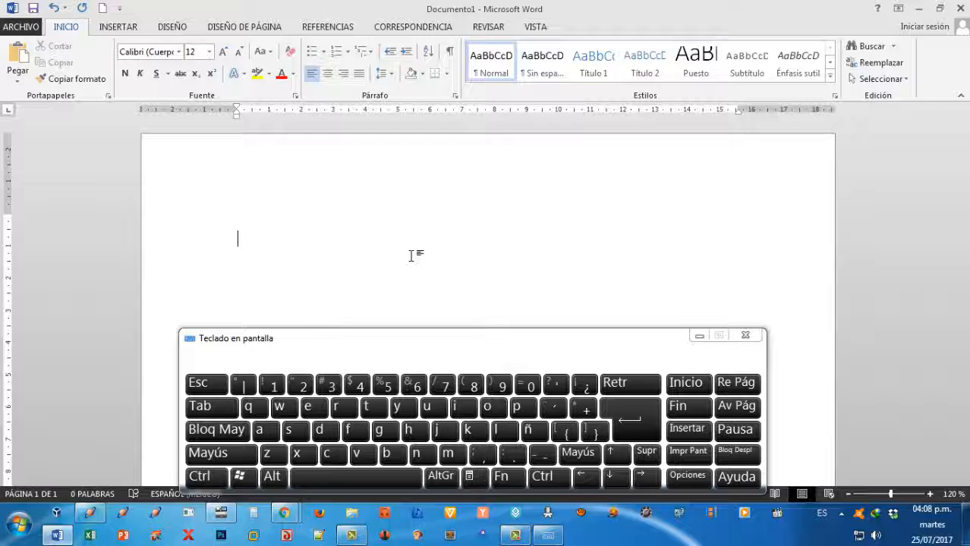
# Add several blank lines at the beginning of the document and move the on-screen keyboard slightly lower.
pyautogui.press('Return')
pyautogui.press('Return')
pyautogui.press('Return')
pyautogui.press('Return')
pyautogui.press('Return')
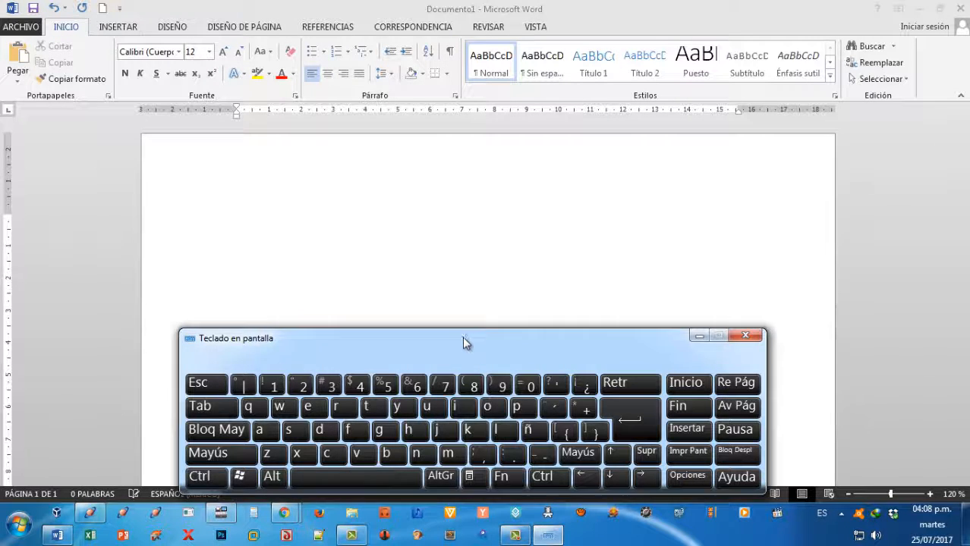
pyautogui.moveTo(463, 338); pyautogui.dragTo(467, 355)
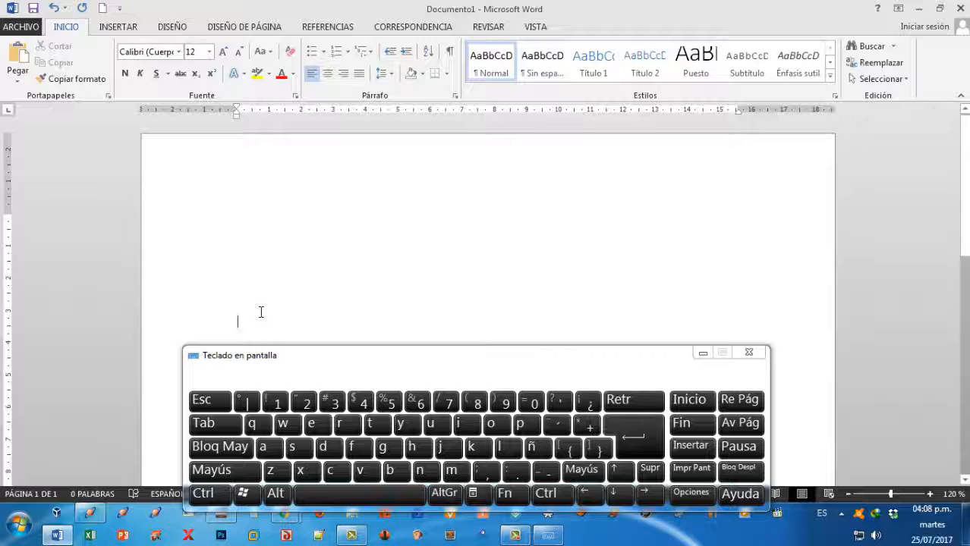
# Enter the tab-indented sample text "fgfgdfgfgdfgdfgdgdg" on the line just above the on-screen keyboard.
pyautogui.doubleClick(261, 312)
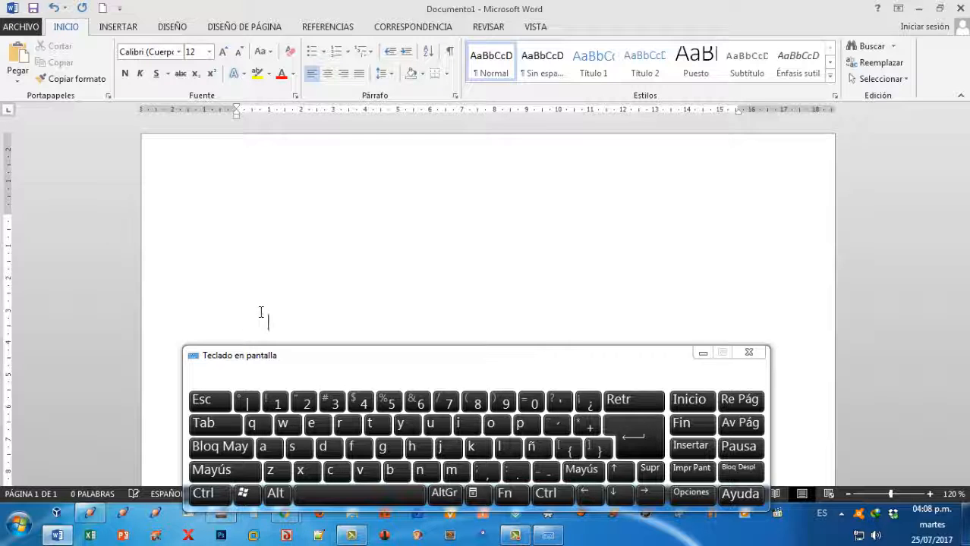
pyautogui.write('fgfgdfgfgdfgdfgdgdg')
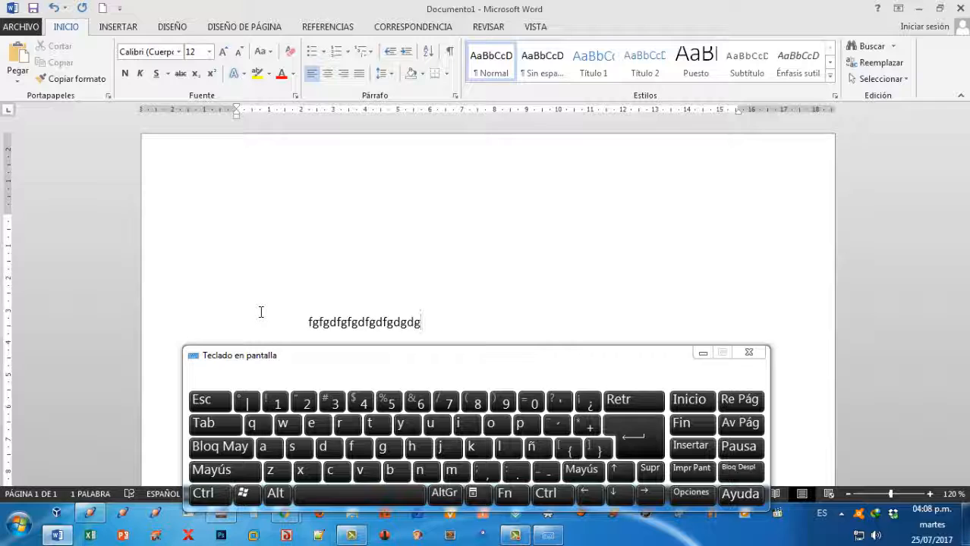
# Move the cursor to the start of the sample line, to its end, and to the beginning of the document.
pyautogui.press('Home')
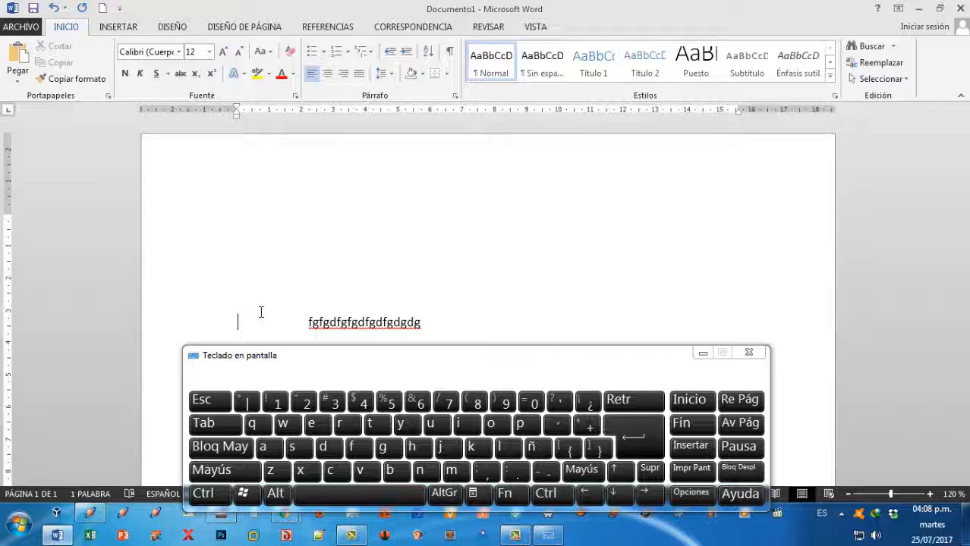
pyautogui.press('End')
pyautogui.press('ctrl')
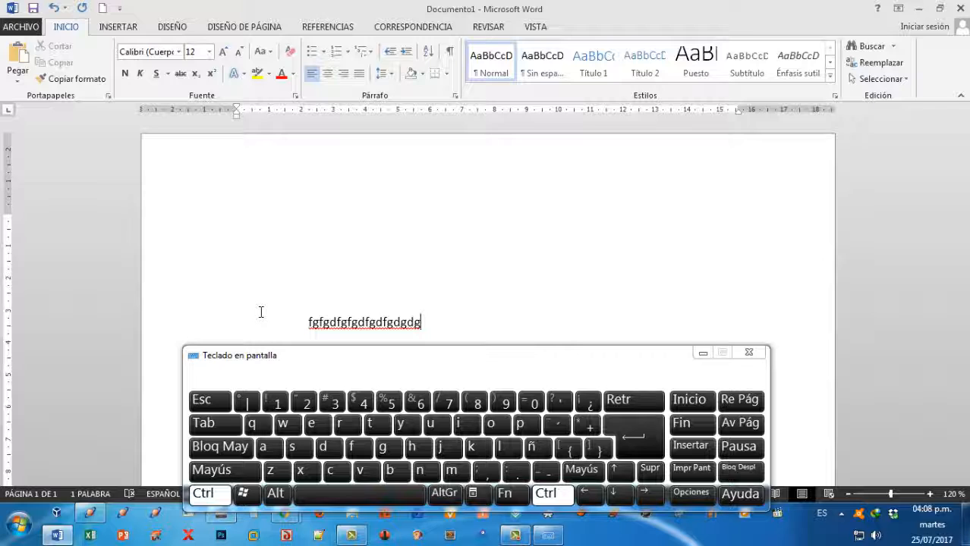
pyautogui.hotkey('ctrl', 'Home')
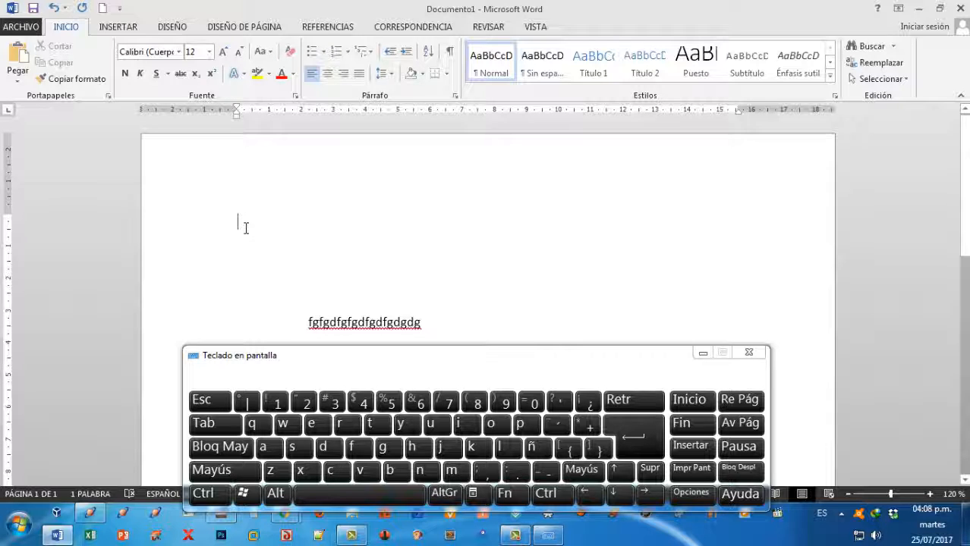
# Extend the sample line with "dfs sdfsdfsdfsd", several spaces, and "fdfsdfsfsdf dfsdfsdfsfsdf".
pyautogui.click(423, 321)
pyautogui.write('dfs ')
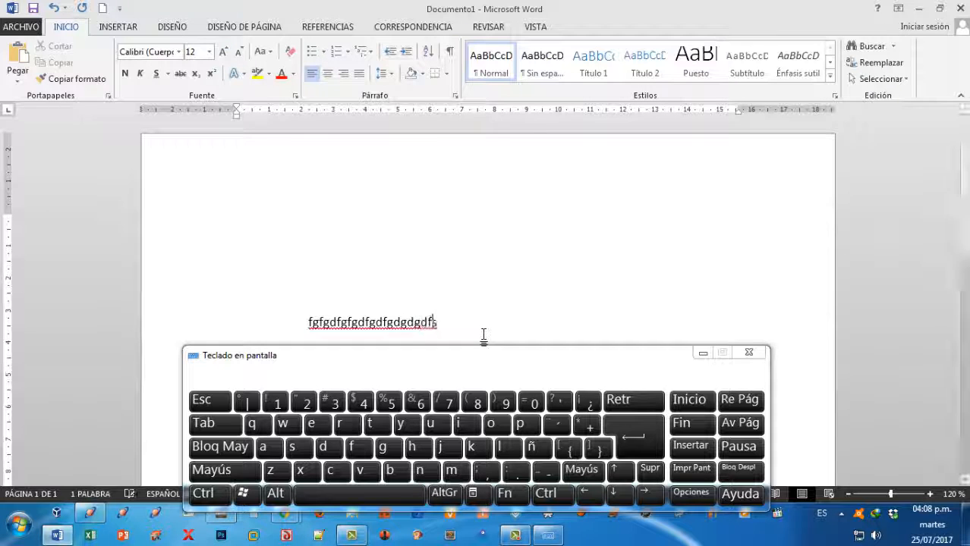
pyautogui.write('sdfsdfsdfsd    ')
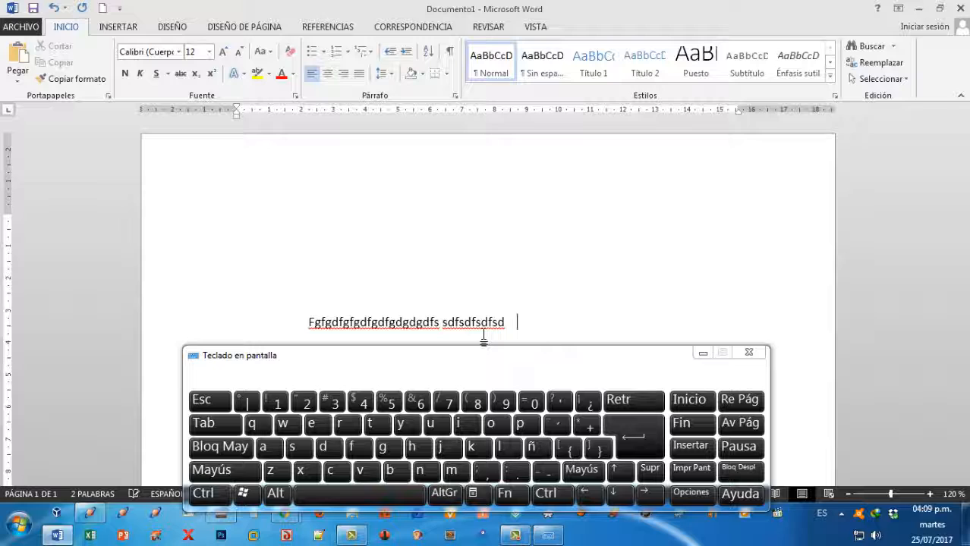
pyautogui.write('fdfsdfsfsdf dfsdfsdfsfsdf')
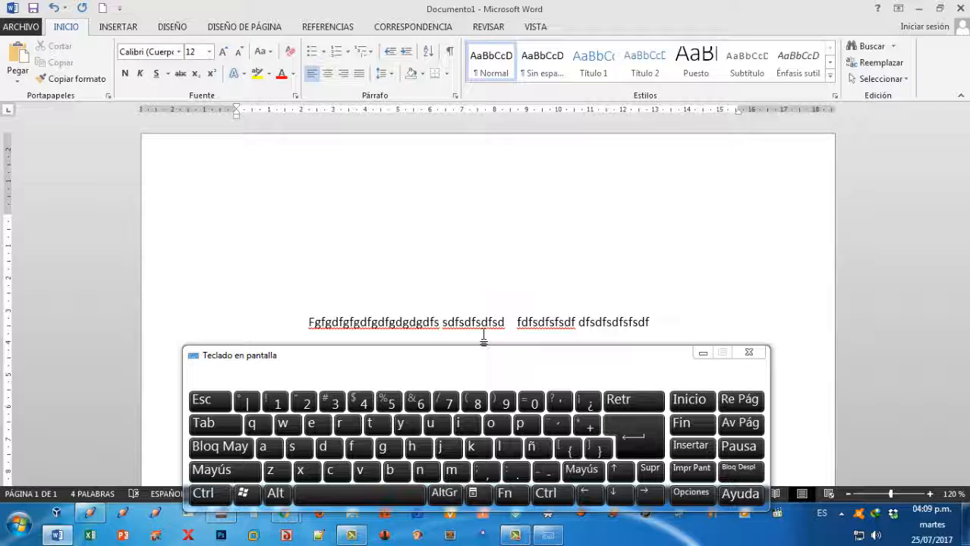
# Move the cursor from mid-line to the line's start and end, and from a blank line above to the document's end.
pyautogui.click(442, 323)
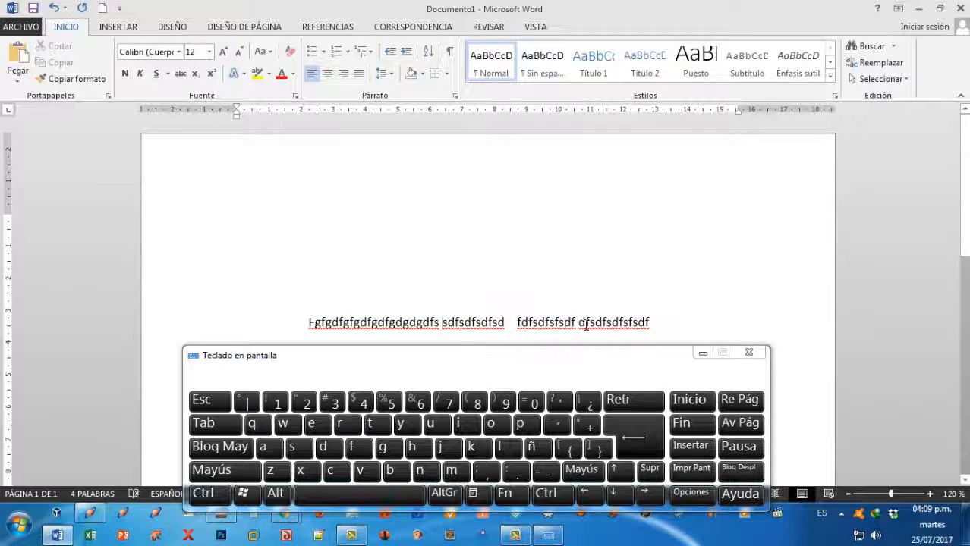
pyautogui.press('Home')
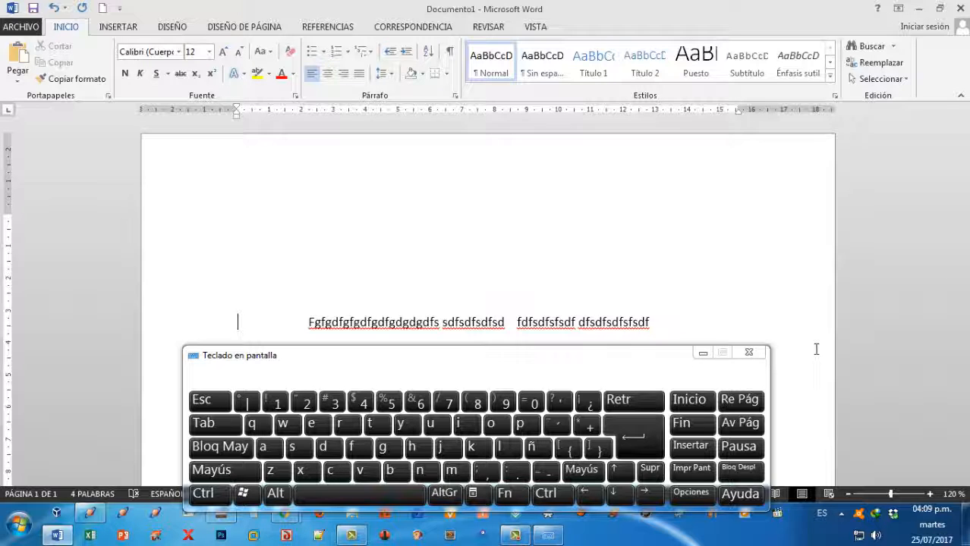
pyautogui.press('End')
pyautogui.click(285, 253)
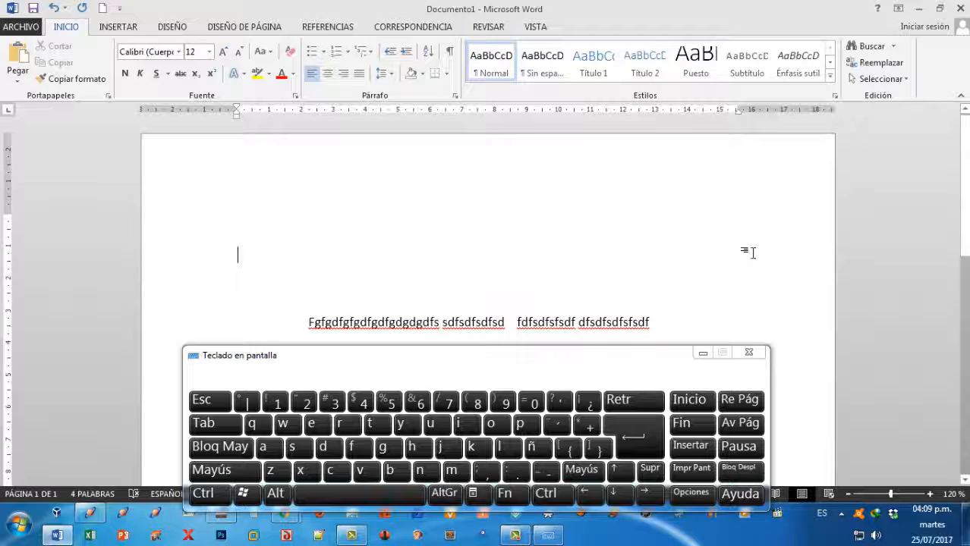
pyautogui.press('ctrl')
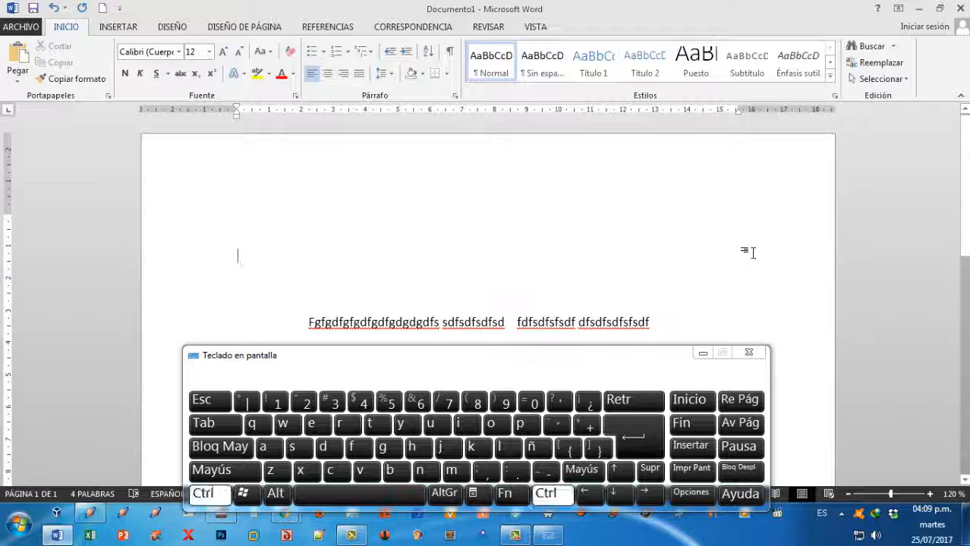
pyautogui.hotkey('ctrl', 'End')
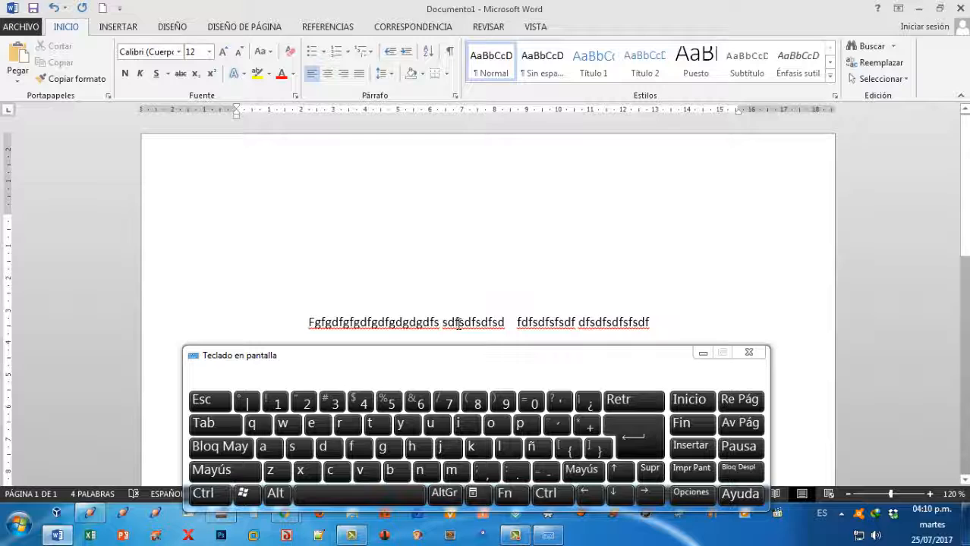
# Insert the letter "p" at the start of the second word in the sample line.
pyautogui.click(445, 322)
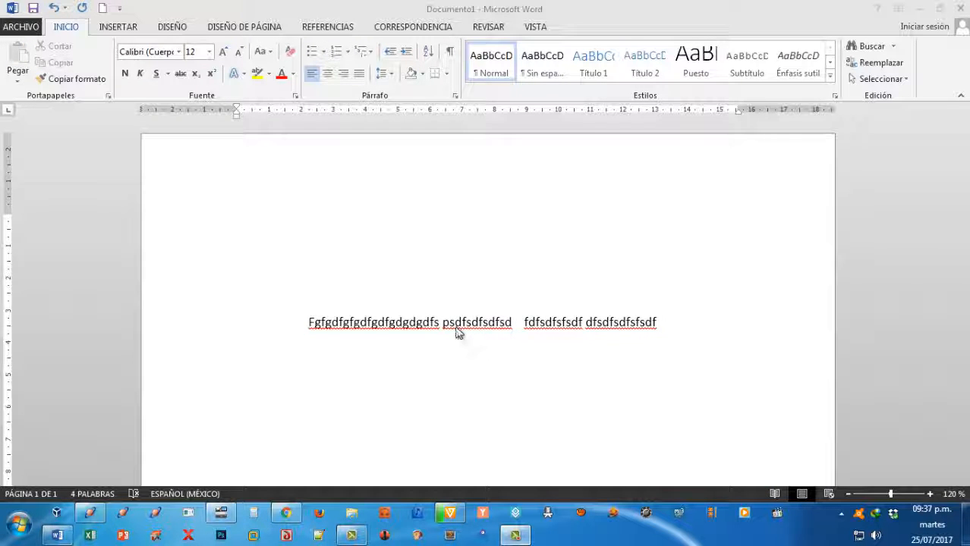
pyautogui.click(456, 332)
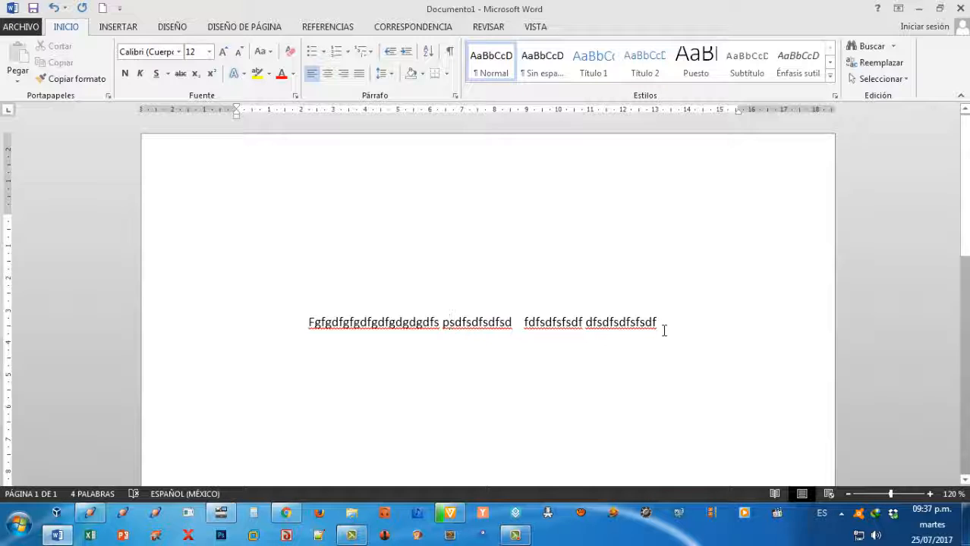
# Delete the text before the cursor in the first word, leaving "gdgdfs" as the first word.
pyautogui.click(398, 317)
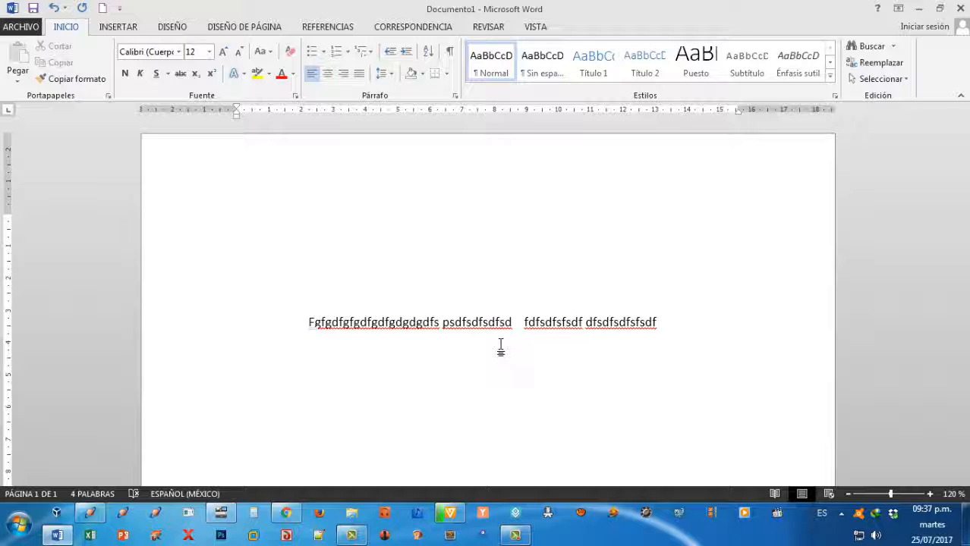
pyautogui.press('BackSpace')
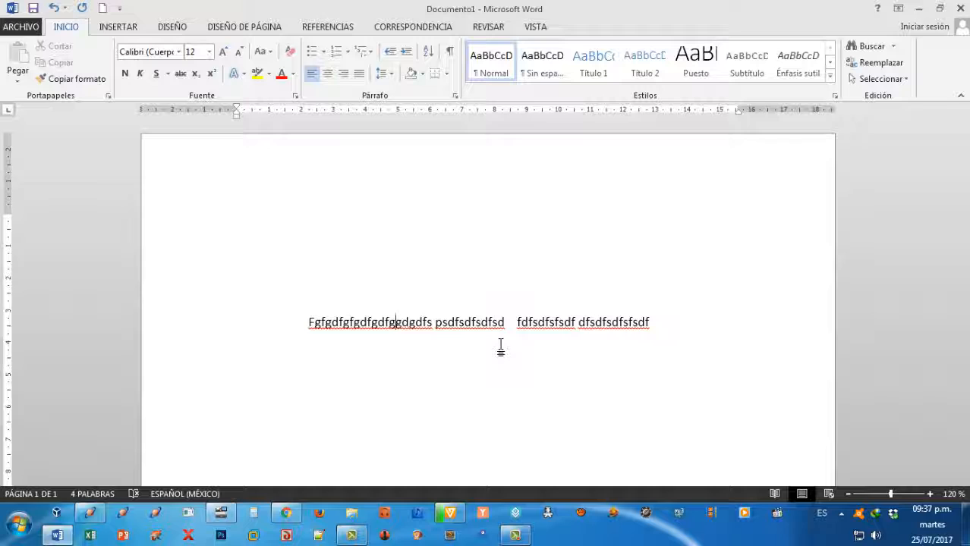
pyautogui.press('BackSpace')
pyautogui.press('BackSpace')
pyautogui.press('BackSpace')
pyautogui.press('BackSpace')
pyautogui.press('BackSpace')
pyautogui.press('BackSpace')
pyautogui.press('BackSpace')
pyautogui.press('BackSpace')
pyautogui.press('BackSpace')
pyautogui.press('BackSpace')
pyautogui.press('BackSpace')
pyautogui.press('BackSpace')
pyautogui.press('BackSpace')
pyautogui.press('BackSpace')
pyautogui.press('BackSpace')
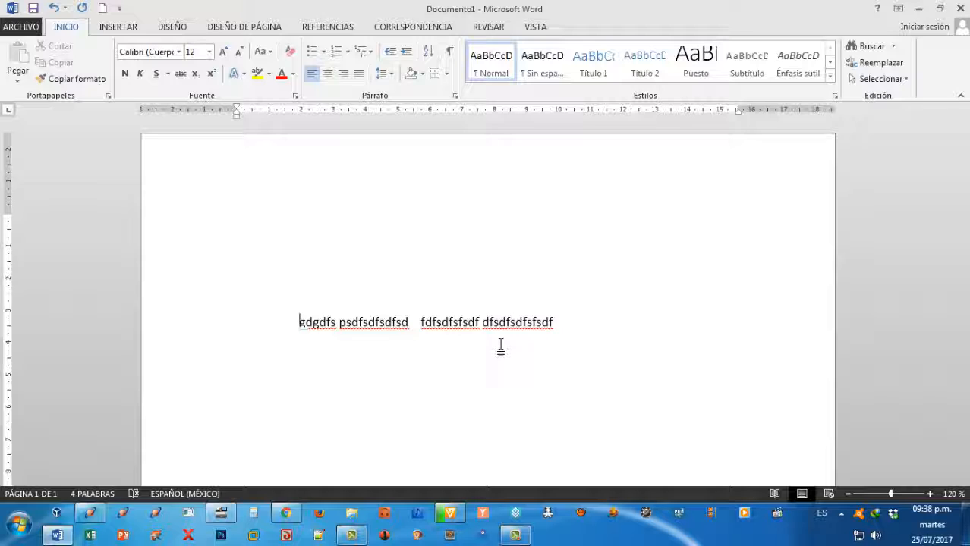
# Delete the text after the cursor until only "sfsdf dfsdfsdfsfsdf" remains on the line.
pyautogui.press('Delete')
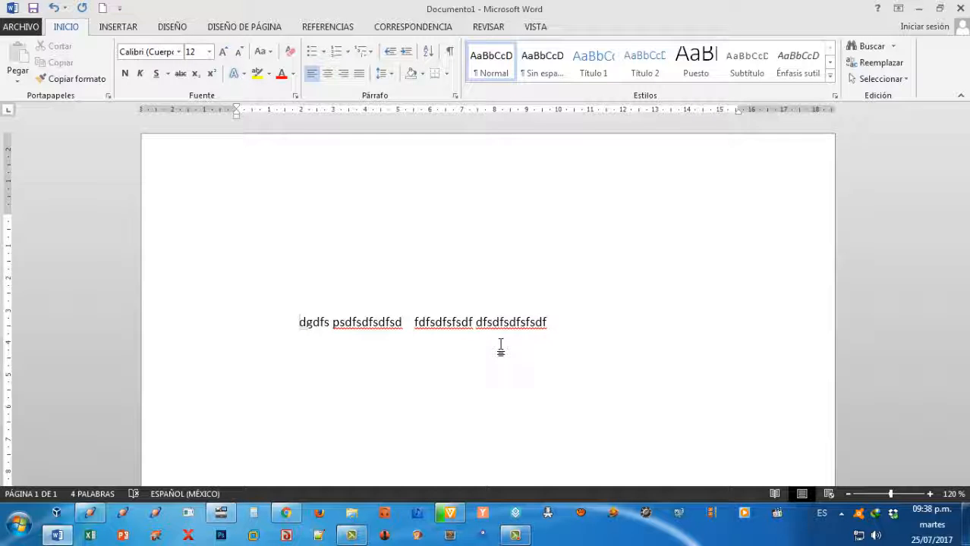
pyautogui.press('Delete')
pyautogui.press('Delete')
pyautogui.press('Delete')
pyautogui.press('Delete')
pyautogui.press('Delete')
pyautogui.press('Delete')
pyautogui.press('Delete')
pyautogui.press('Delete')
pyautogui.press('Delete')
pyautogui.press('Delete')
pyautogui.press('Delete')
pyautogui.press('Delete')
pyautogui.press('Delete')
pyautogui.press('Delete')
pyautogui.press('Delete')
pyautogui.press('Delete')
pyautogui.press('Delete')
pyautogui.press('Delete')
pyautogui.press('Delete')
pyautogui.press('Delete')
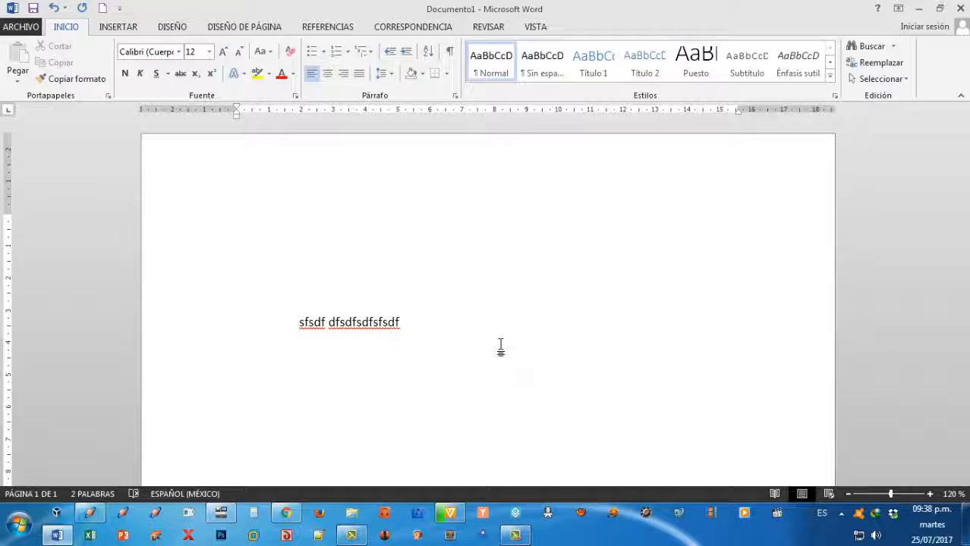
# Open the on-screen keyboard again and place the cursor after the first letter of "dfsdfsdfsfsdf".
pyautogui.click(17, 528)
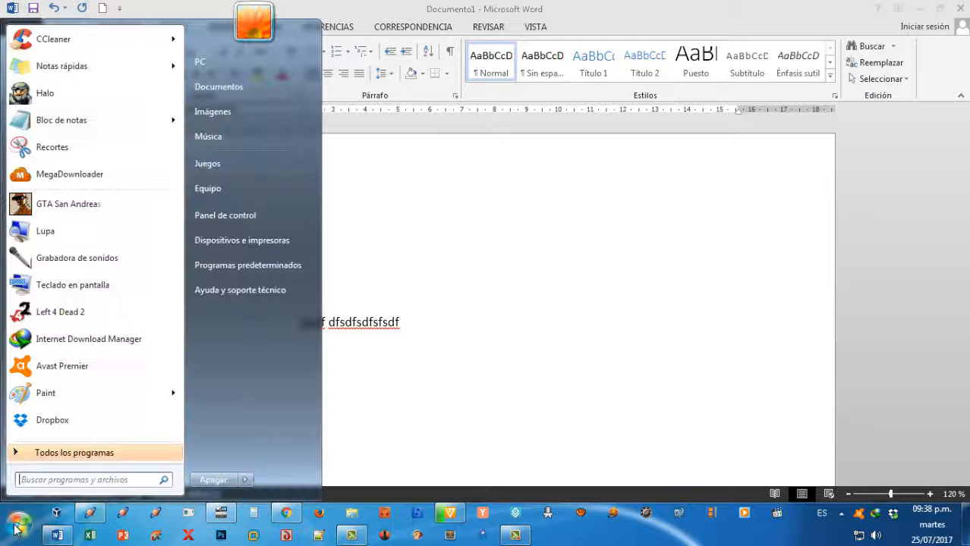
pyautogui.click(71, 287)
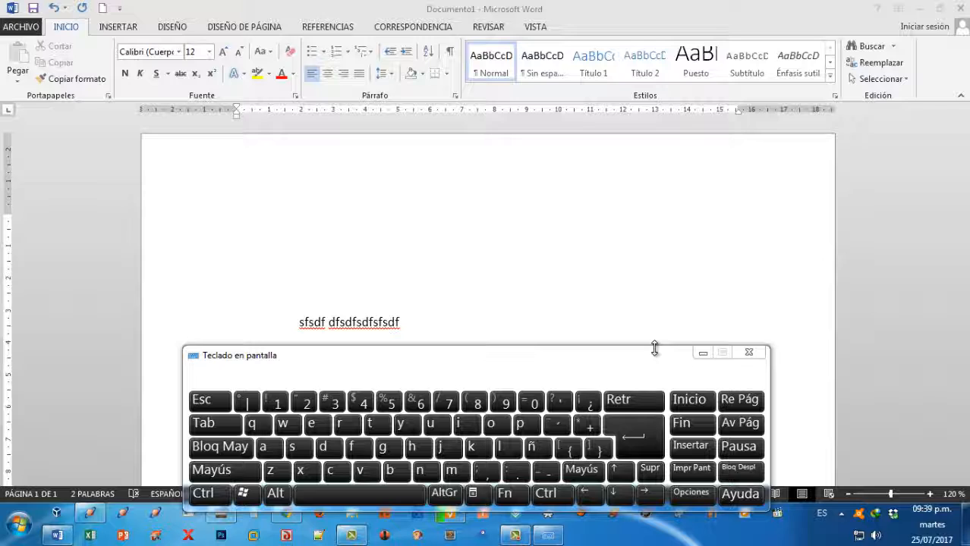
pyautogui.press('ctrl')
pyautogui.press('ctrl')
pyautogui.press('ctrl')
pyautogui.press('ctrl')
pyautogui.click(333, 322)
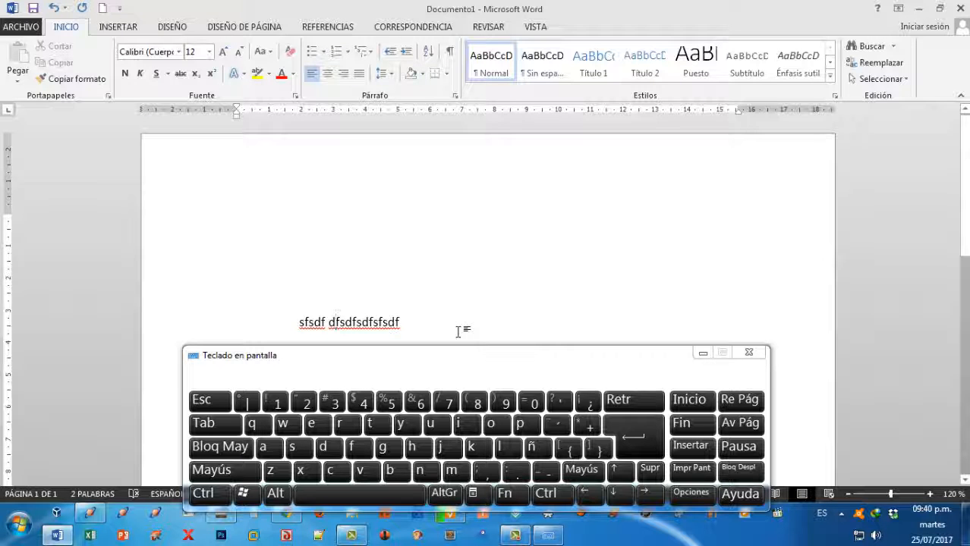
# Insert an extra "f" after the first letter of the second word and delete the duplicate "f".
pyautogui.write('f')
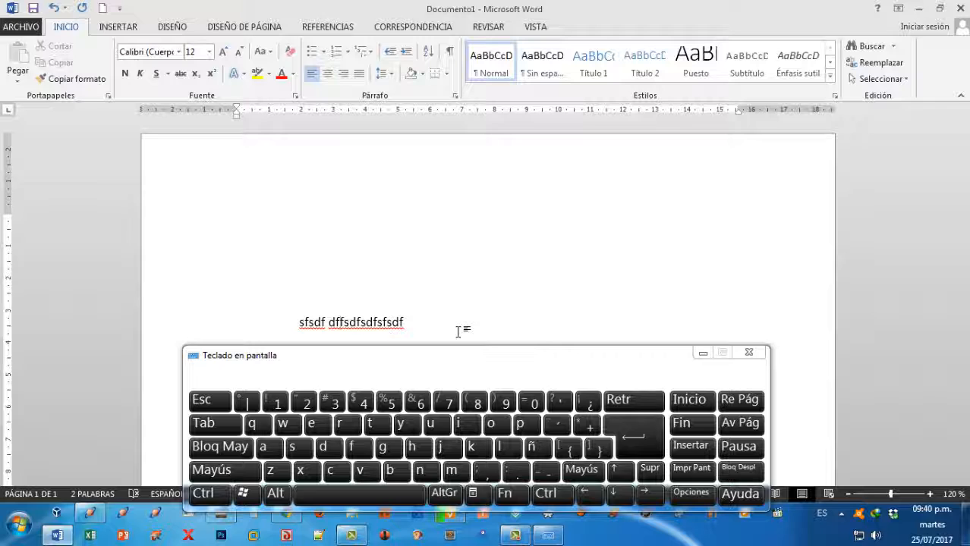
pyautogui.press('Delete')
pyautogui.press('Left')
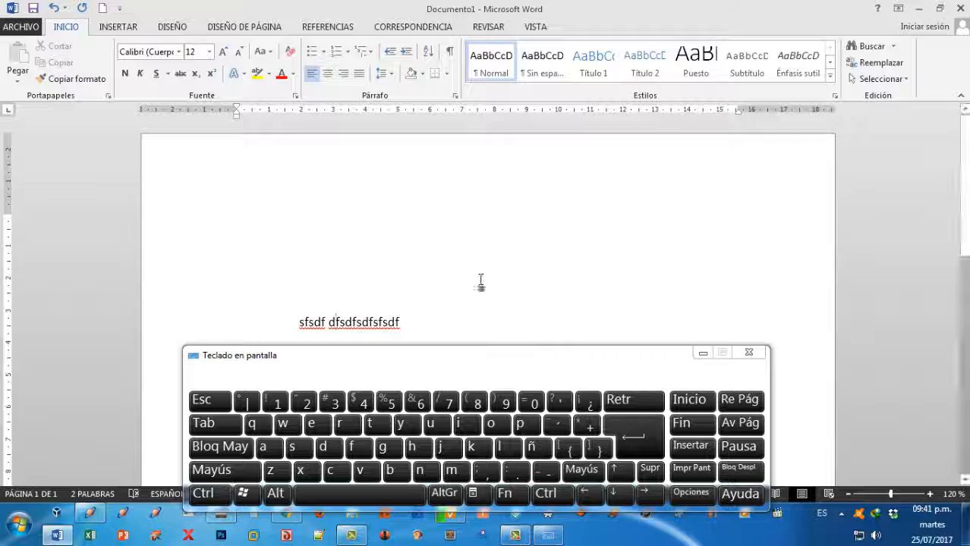
# Write "Impr Pant" on the empty line above the sample text.
pyautogui.click(529, 272)
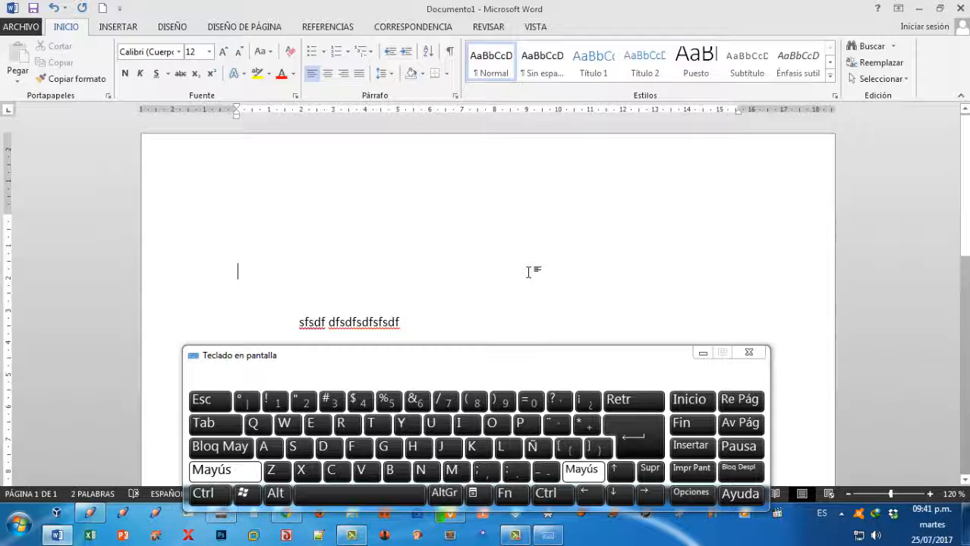
pyautogui.write('Impr')
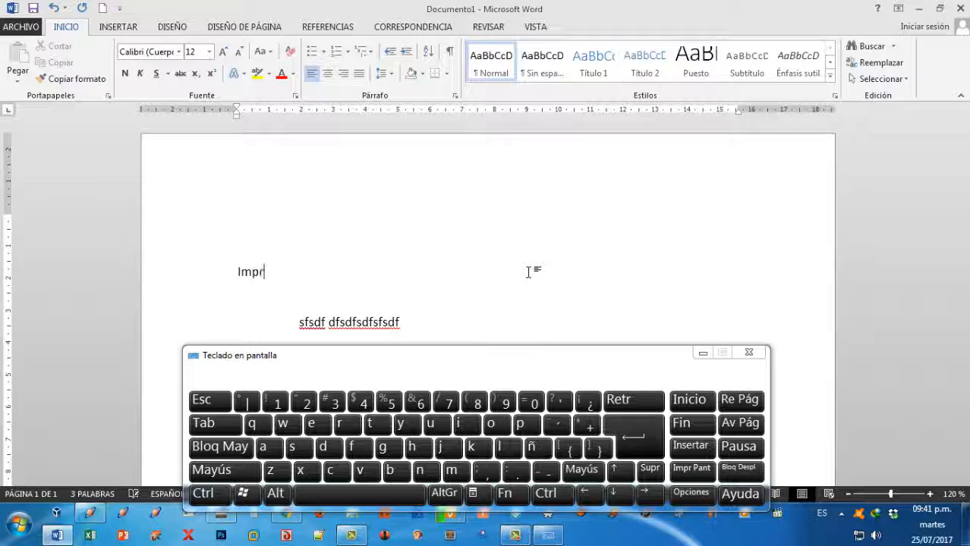
pyautogui.write(' Pnat')
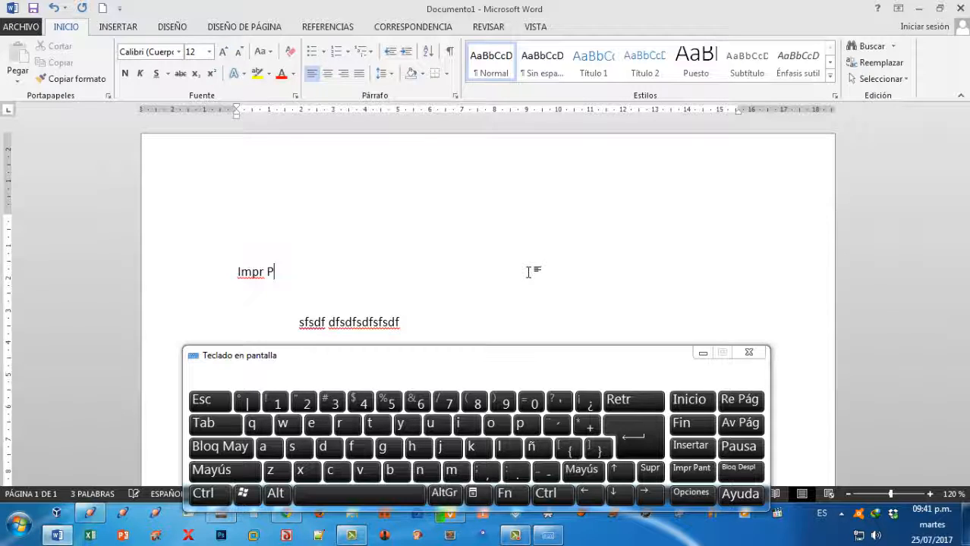
pyautogui.press('BackSpace')
pyautogui.press('BackSpace')
pyautogui.press('BackSpace')
pyautogui.write('ant')
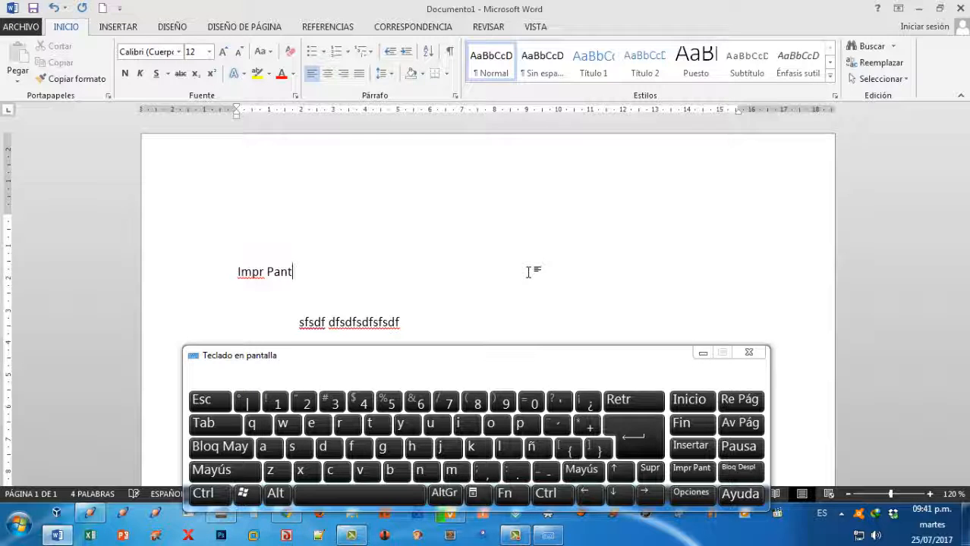
# Add a new line below "Impr Pant" and write "Pet Sis" on it.
pyautogui.press('Return')
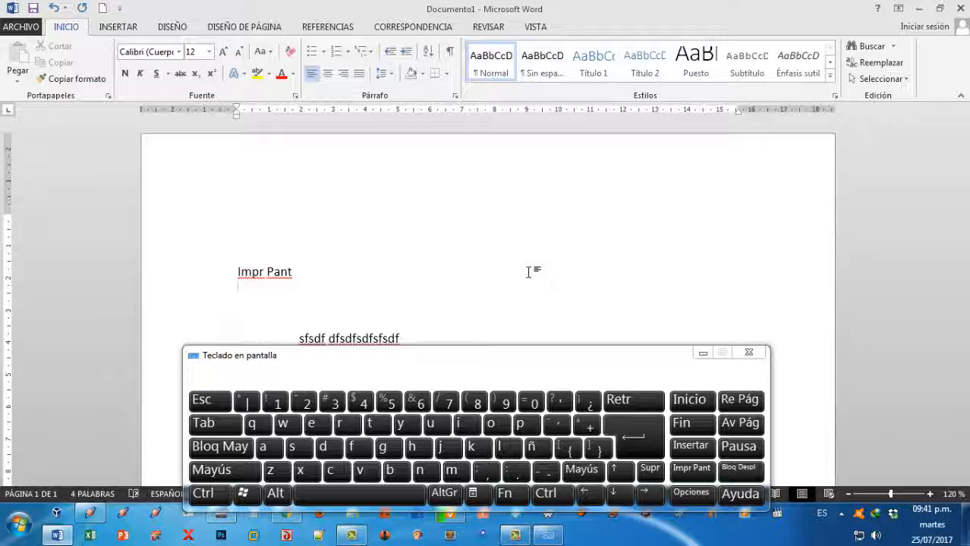
pyautogui.write('Pet Sis')
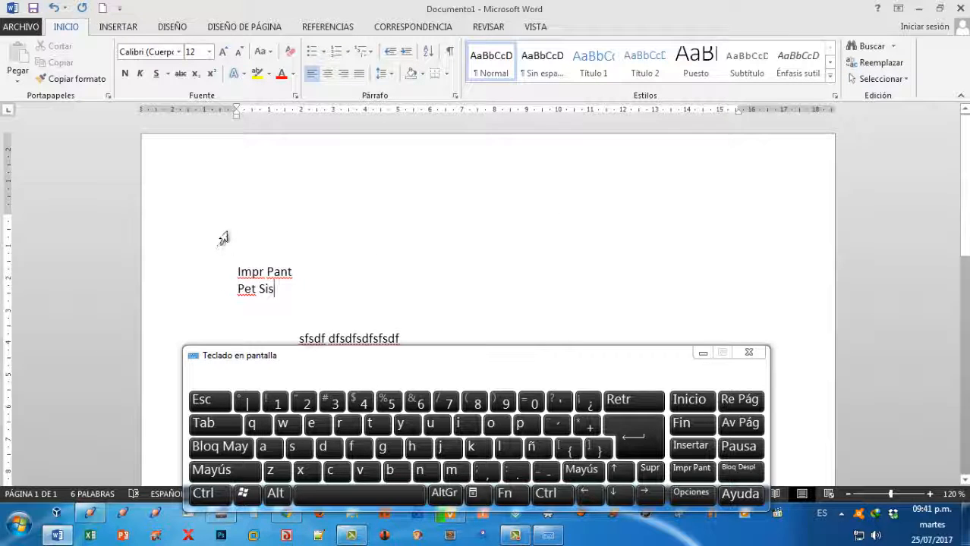
# Clear all the text from the document, then capture the full screen and paste the screenshot onto the page.
pyautogui.moveTo(234, 219); pyautogui.dragTo(448, 344)
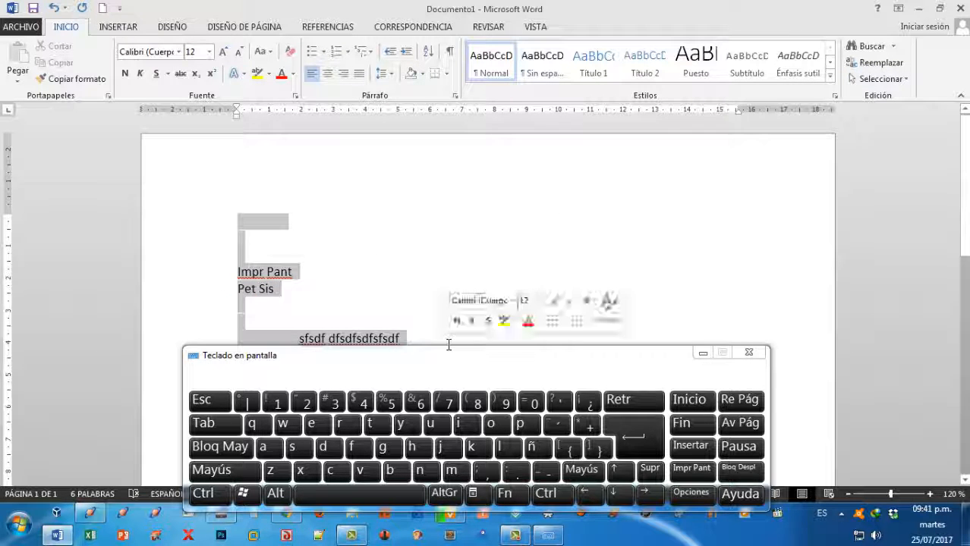
pyautogui.press('Delete')
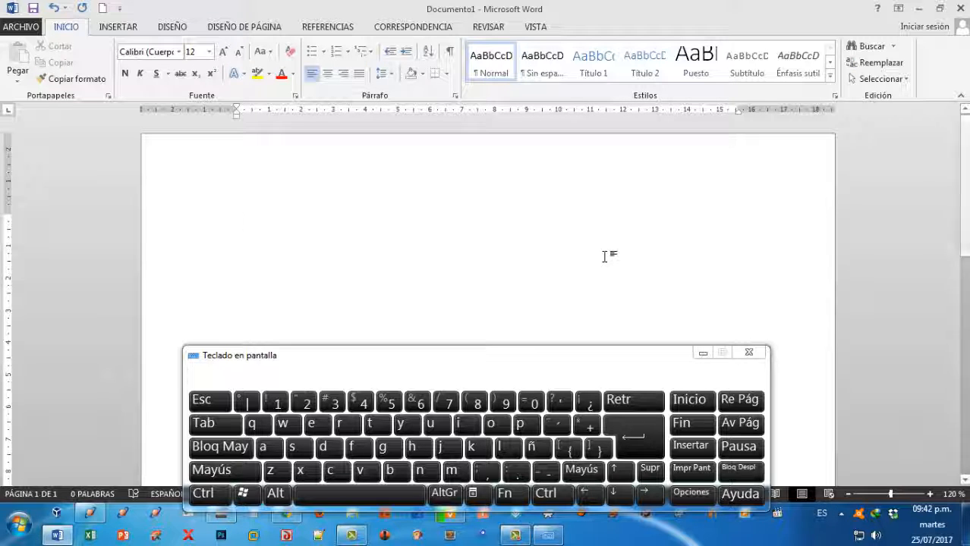
pyautogui.press('ctrl')
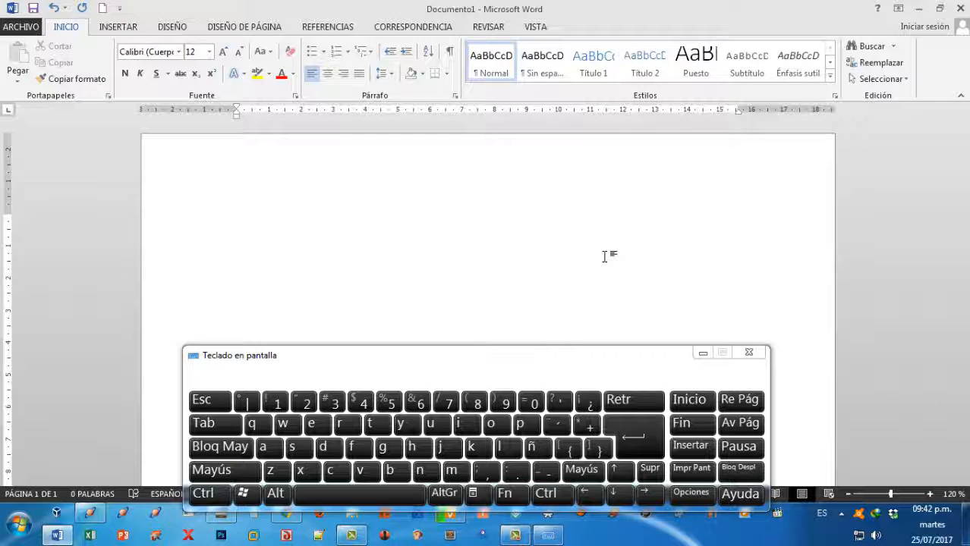
pyautogui.press('ctrl')
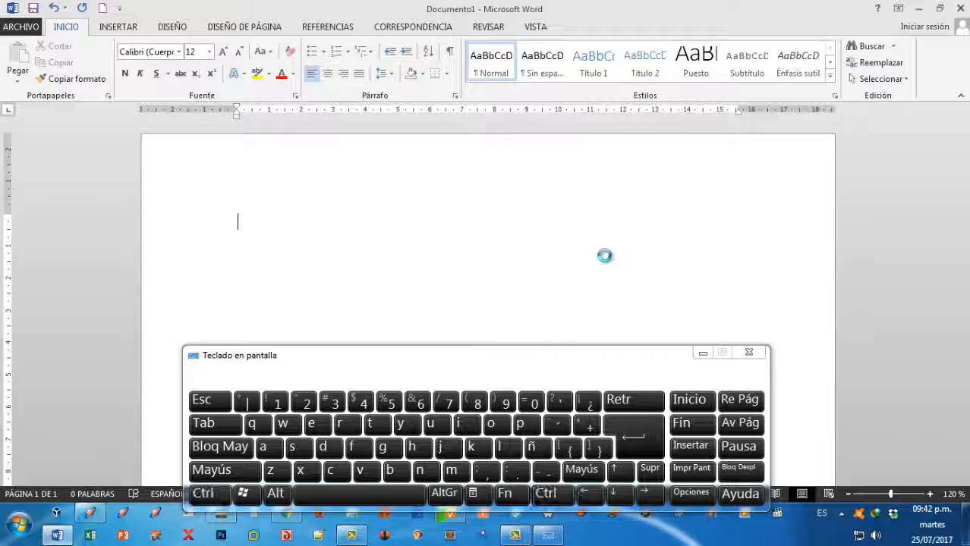
pyautogui.hotkey('ctrl', 'v')
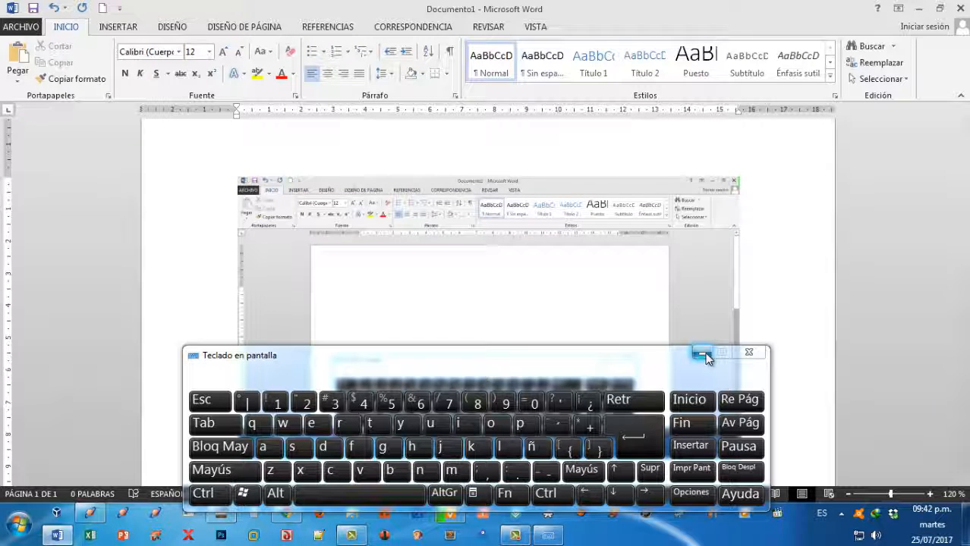
# Look over the pasted screenshot and delete it from the page.
pyautogui.scroll(-3, 754, 306)
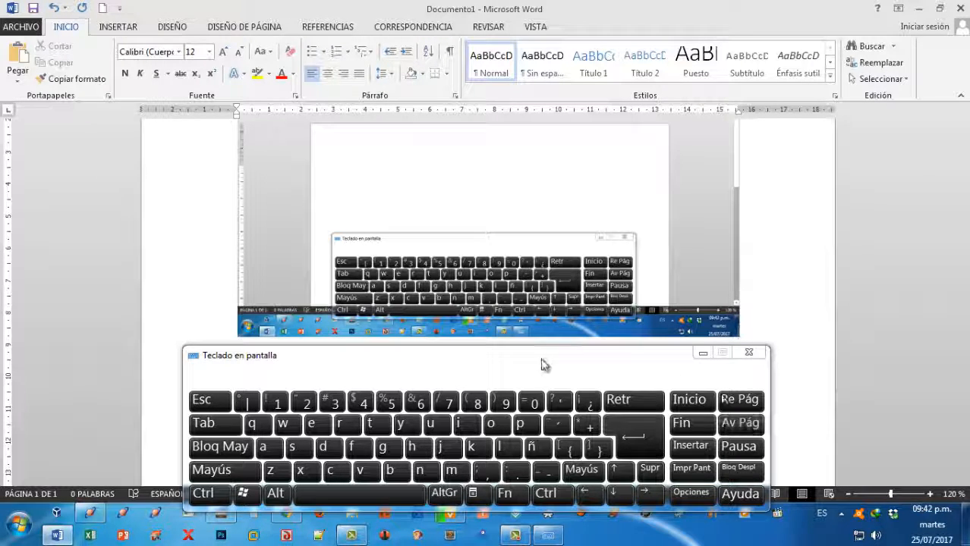
pyautogui.scroll(3, 574, 232)
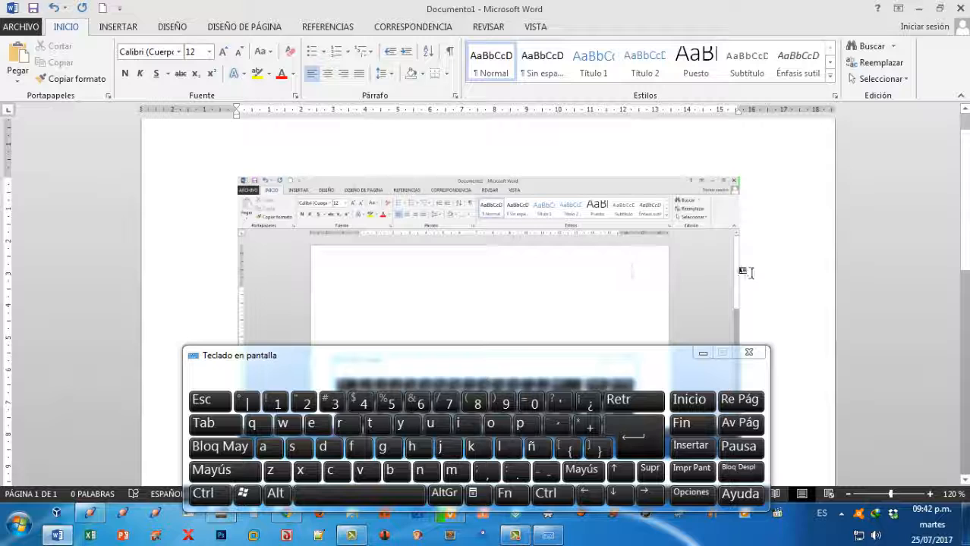
pyautogui.click(570, 249)
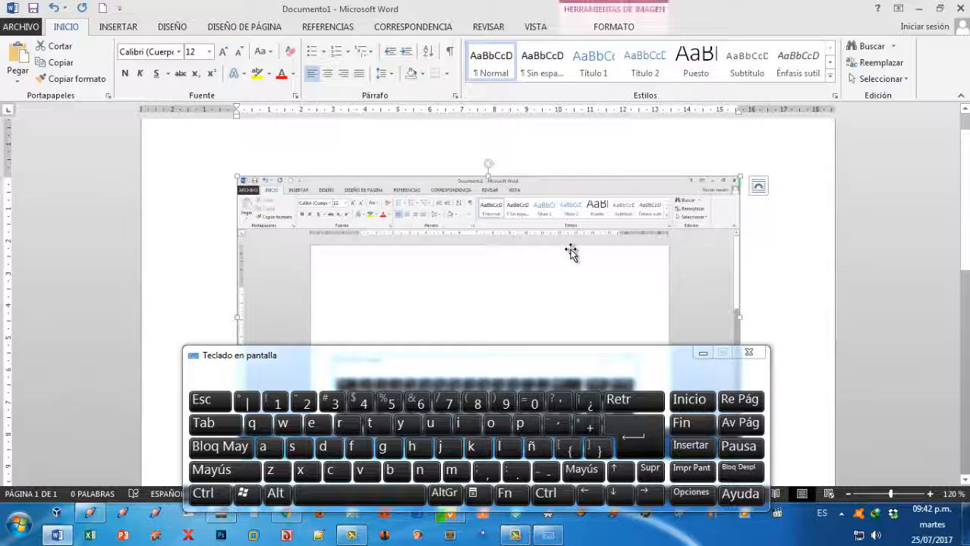
pyautogui.press('Delete')
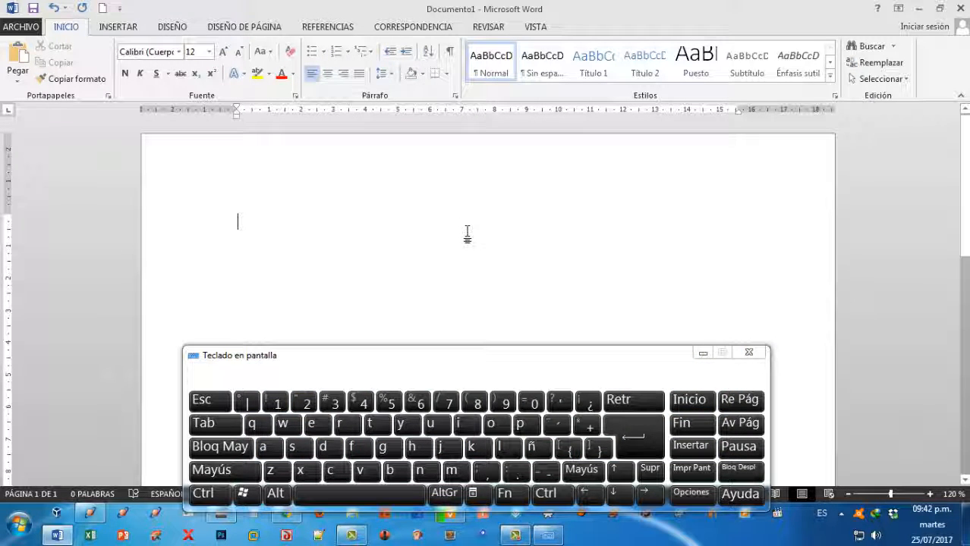
# Write the sample text "asdasdasdad" and paste a new full-screen capture on the line below it.
pyautogui.write('asd')
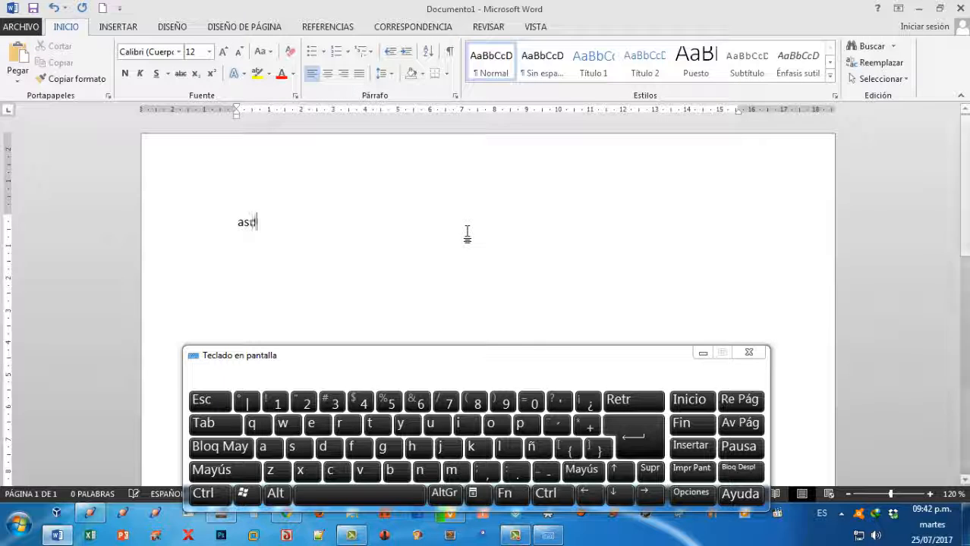
pyautogui.write('asdasdad')
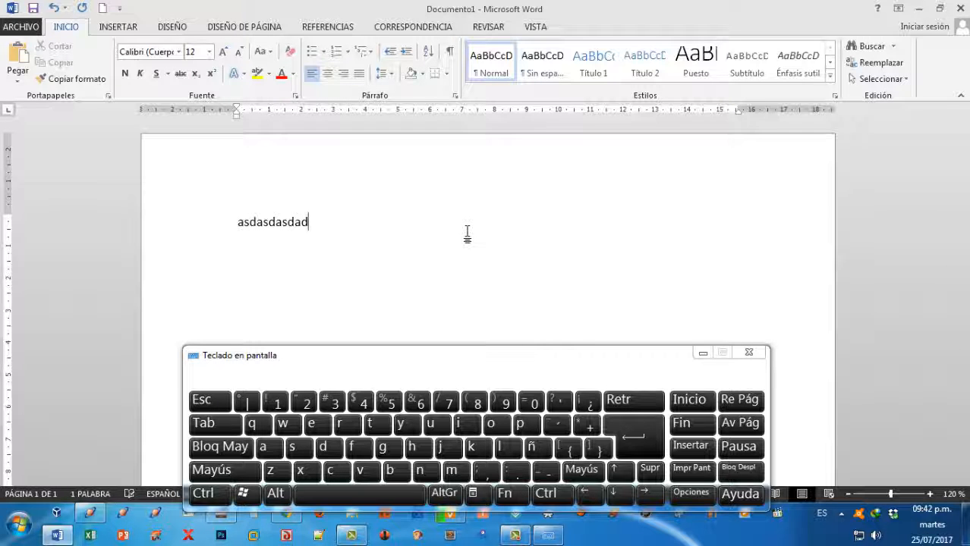
pyautogui.press('Return')
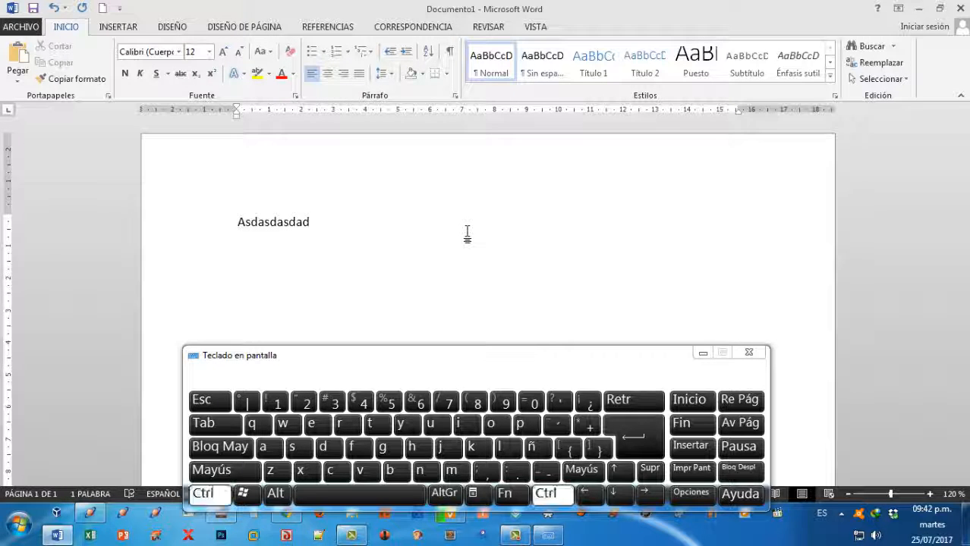
pyautogui.hotkey('ctrl', 'v')
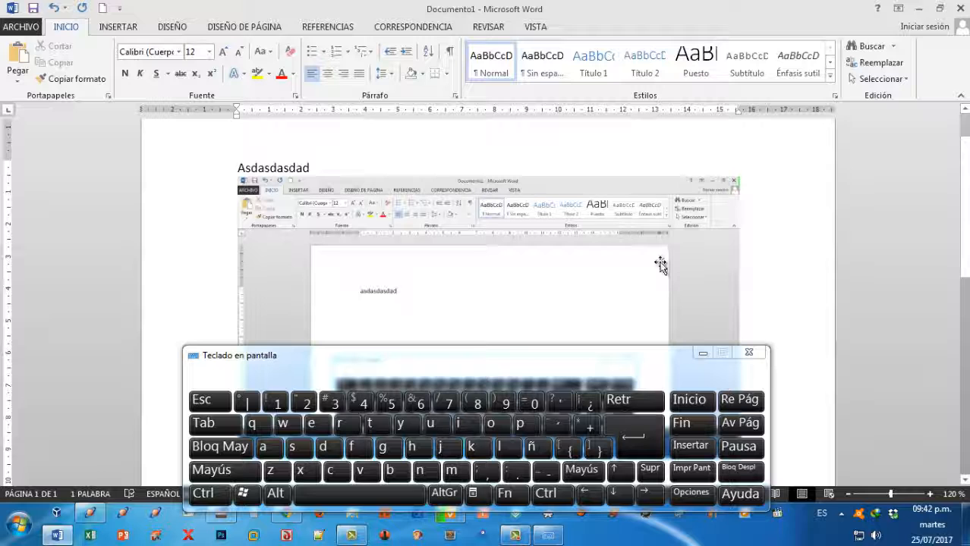
# Delete the second pasted screenshot and the sample text "Asdasdasdad" to leave the page empty.
pyautogui.click(704, 235)
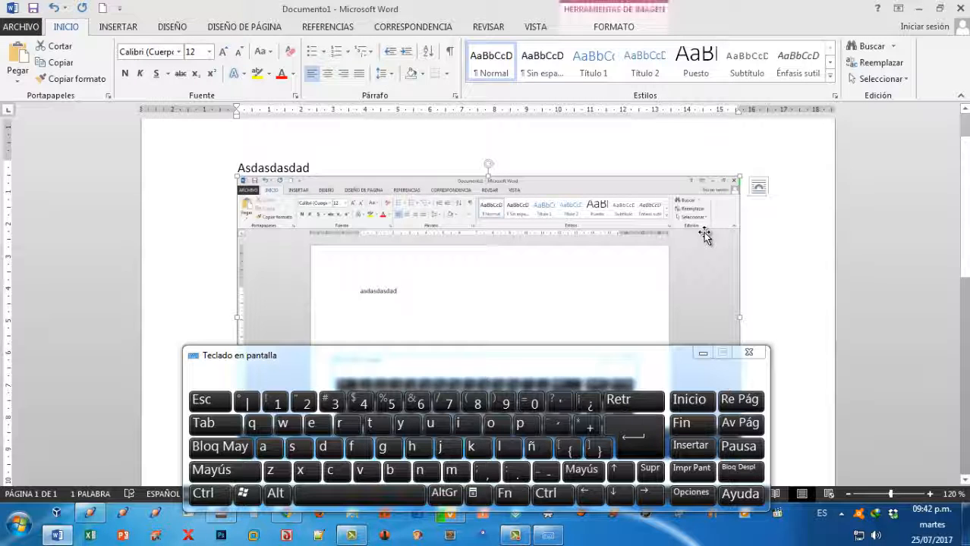
pyautogui.press('Delete')
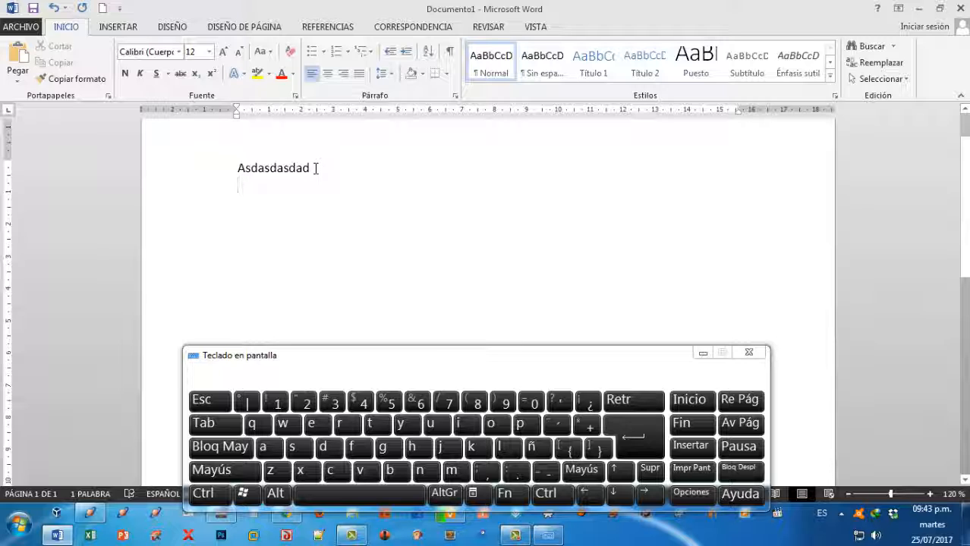
pyautogui.moveTo(316, 168); pyautogui.dragTo(220, 176)
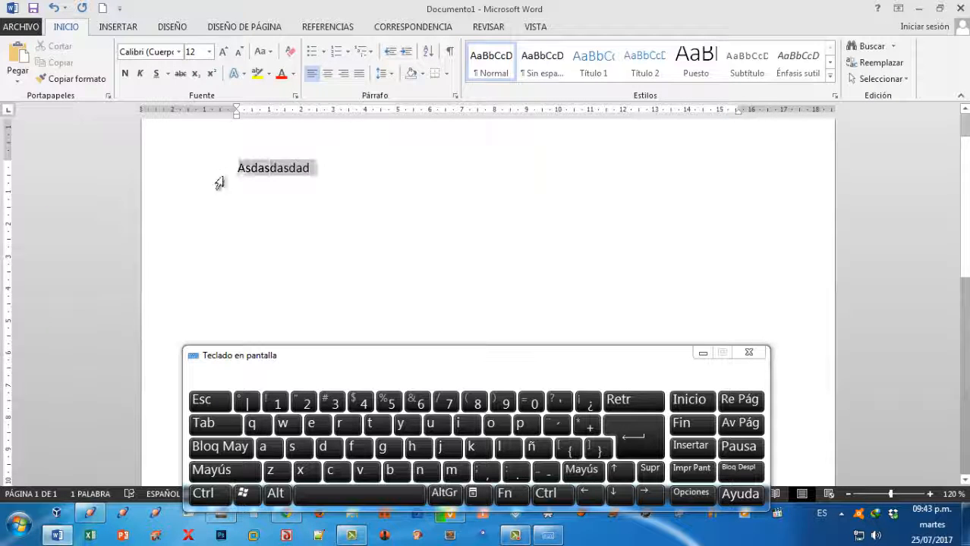
pyautogui.press('Delete')
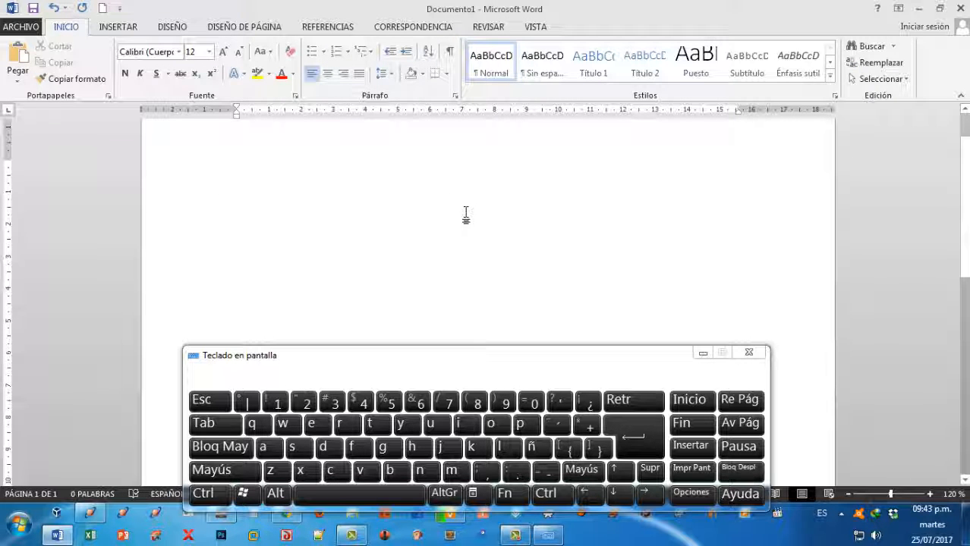
# Minimize the on-screen keyboard, switch to Chrome and open a new browser tab.
pyautogui.click(701, 353)
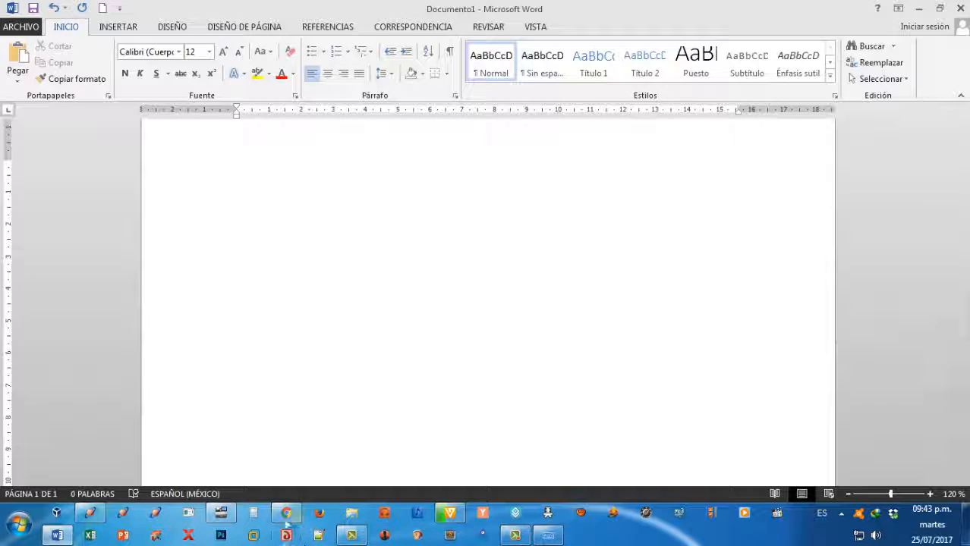
pyautogui.click(286, 515)
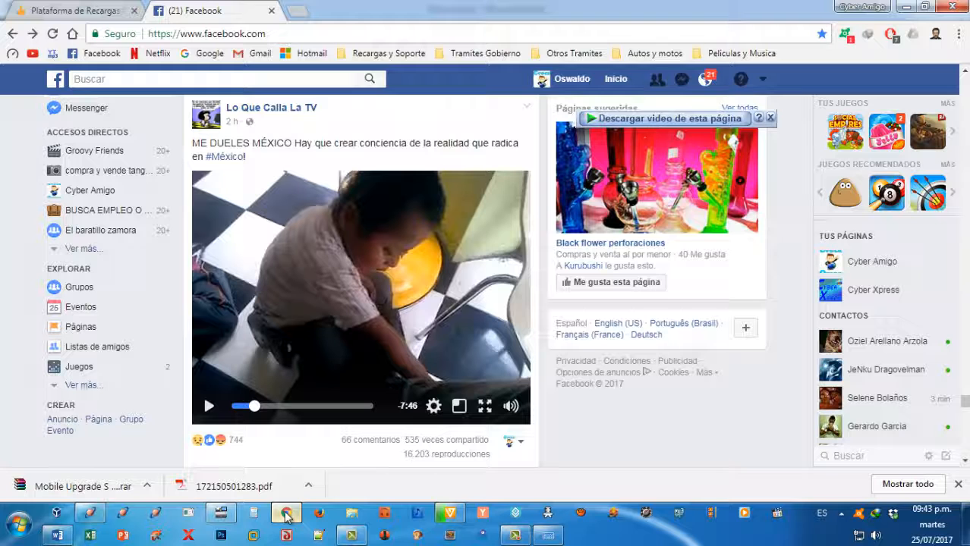
pyautogui.click(299, 14)
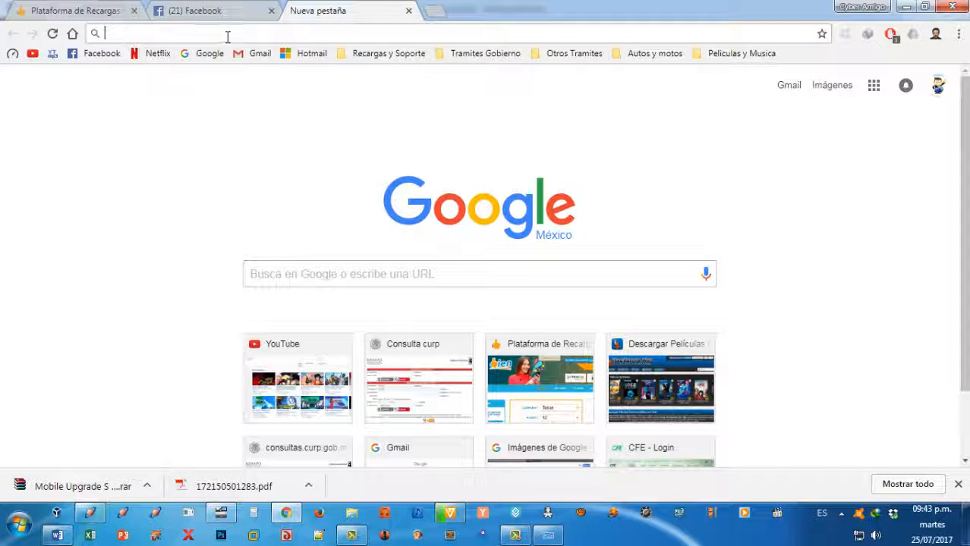
# Search Google for "Las estrellas astronomia" and open the result "Las Estrellas - Astronomía Educativa".
pyautogui.click(353, 272)
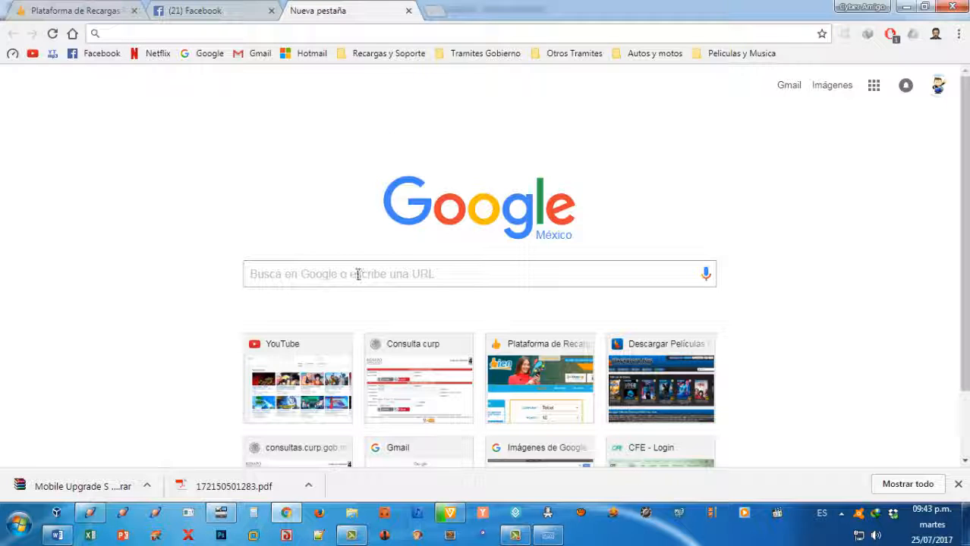
pyautogui.click(160, 35)
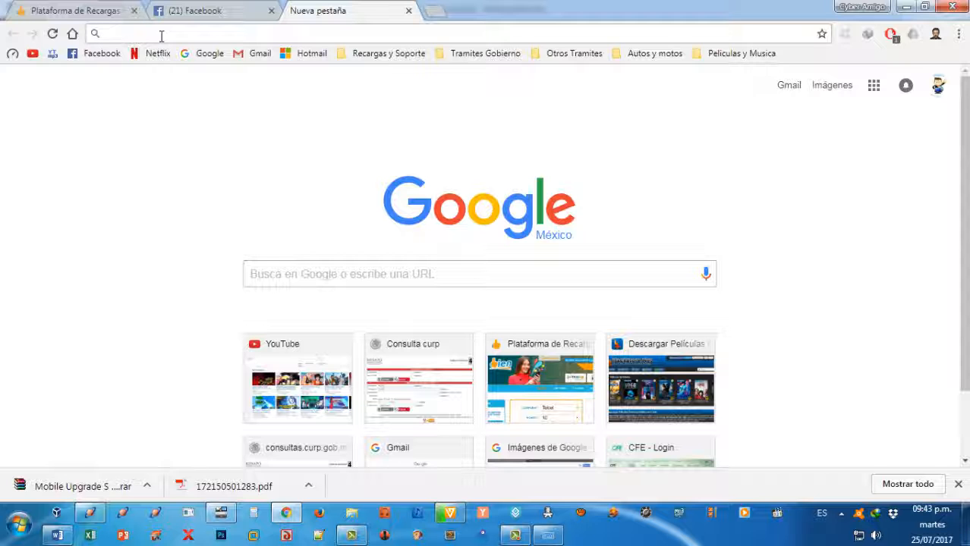
pyautogui.write('Las ')
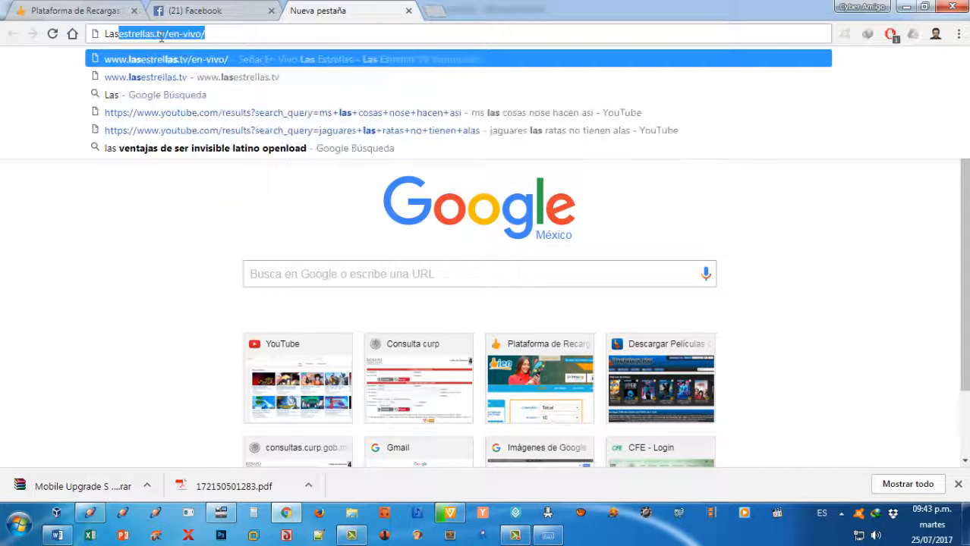
pyautogui.write('estre')
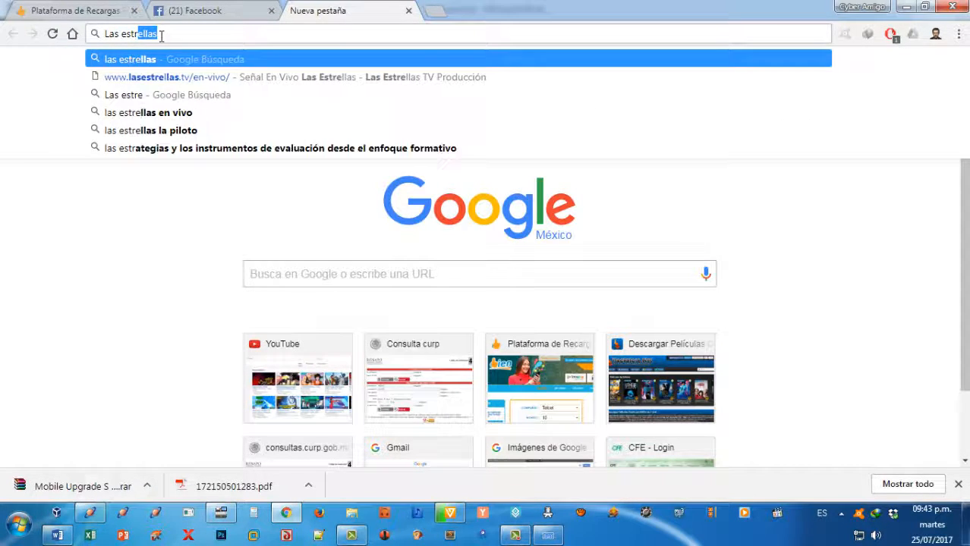
pyautogui.write('llas')
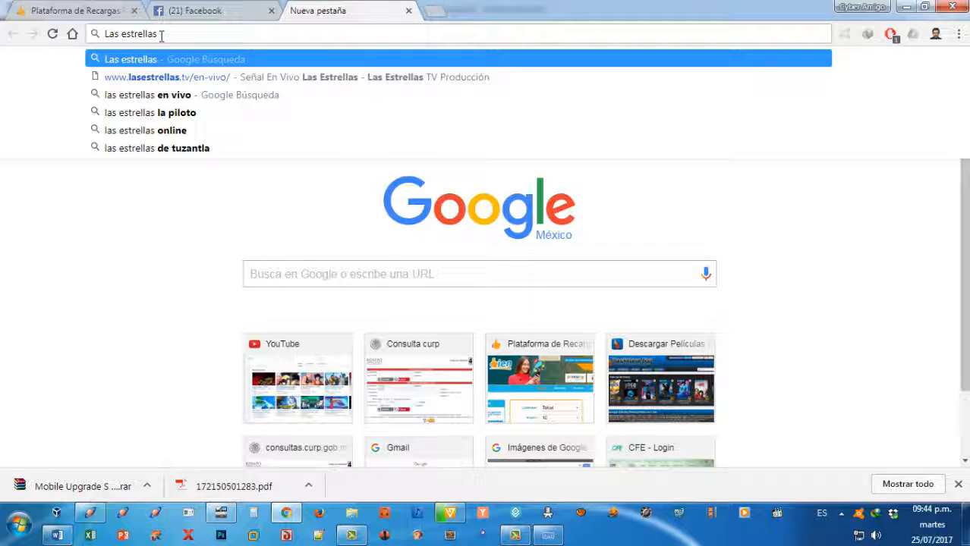
pyautogui.write(' astronomi')
pyautogui.write('a')
pyautogui.press('Return')
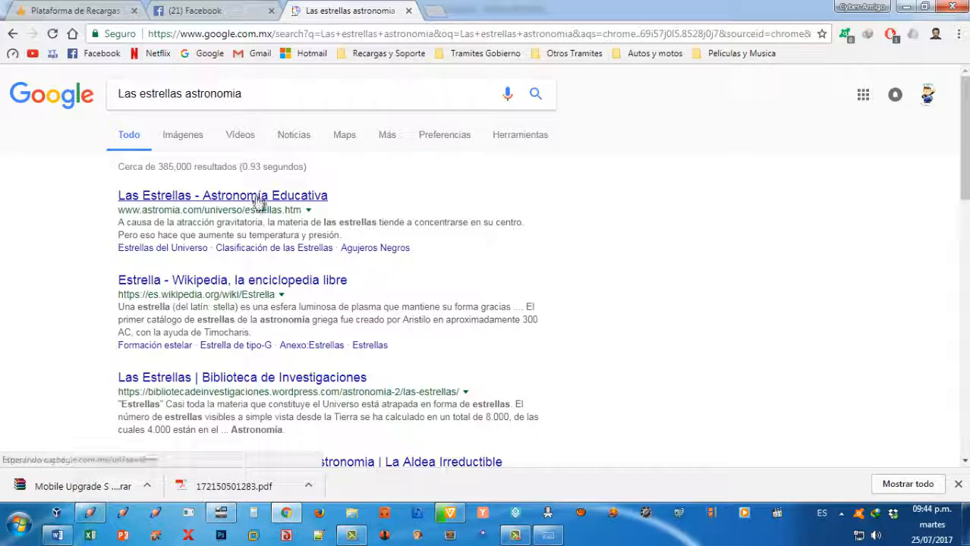
pyautogui.click(255, 197)
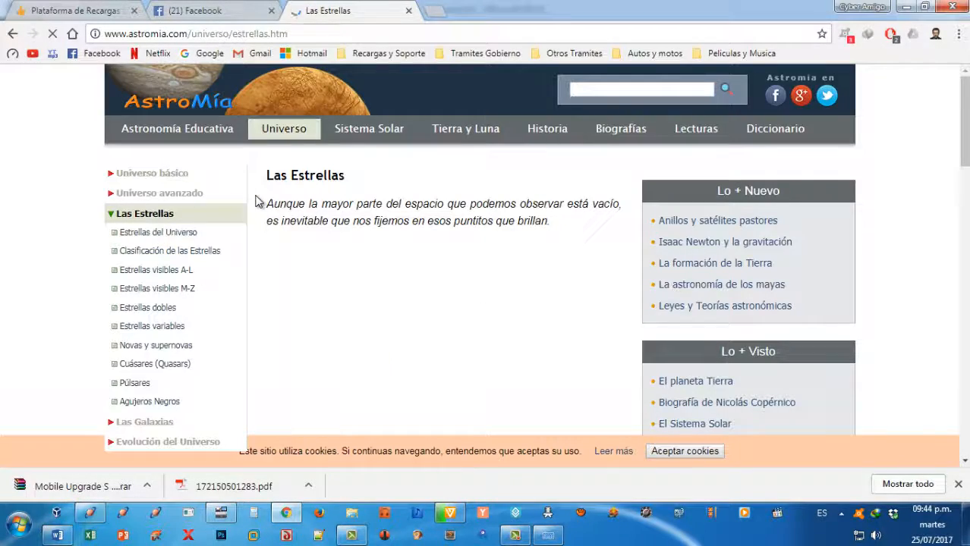
# Look through the "Las Estrellas" article, examining its heading, introductory text, images and paragraphs.
pyautogui.scroll(-4, 343, 225)
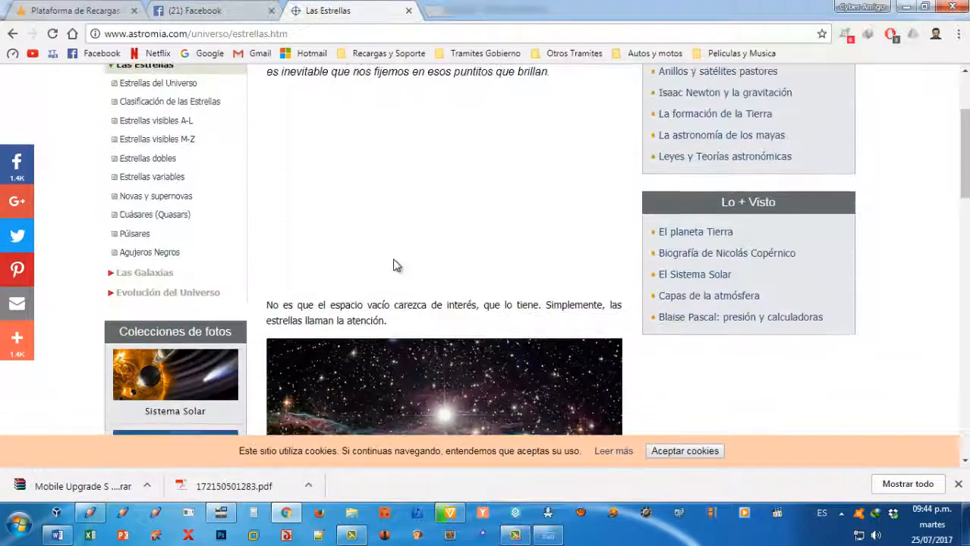
pyautogui.scroll(-7, 342, 221)
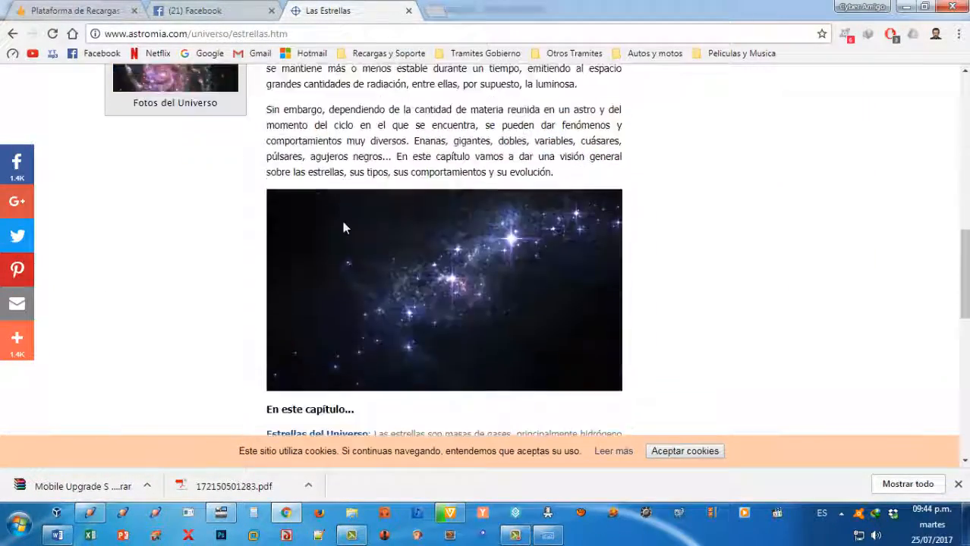
pyautogui.scroll(3, 342, 222)
pyautogui.scroll(3, 342, 222)
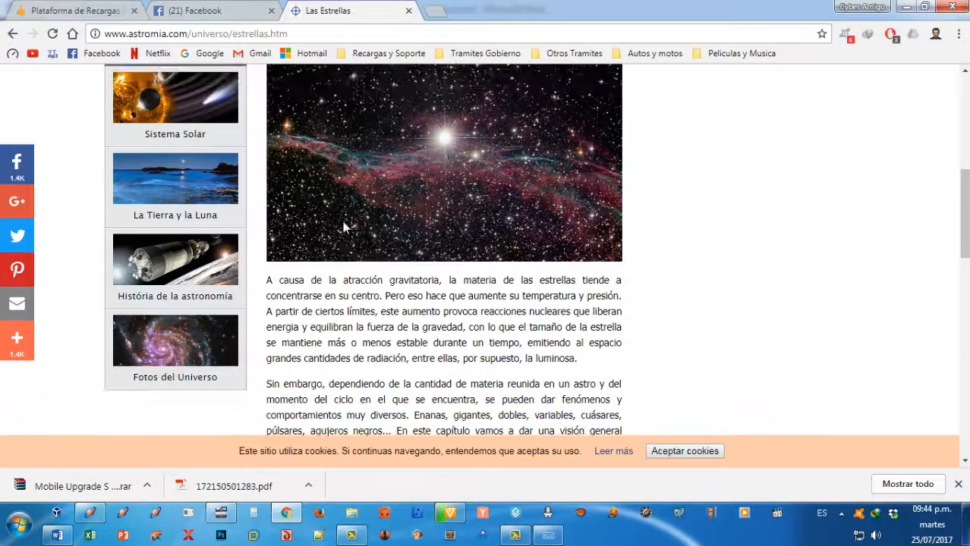
pyautogui.scroll(-8, 342, 222)
pyautogui.scroll(1, 346, 223)
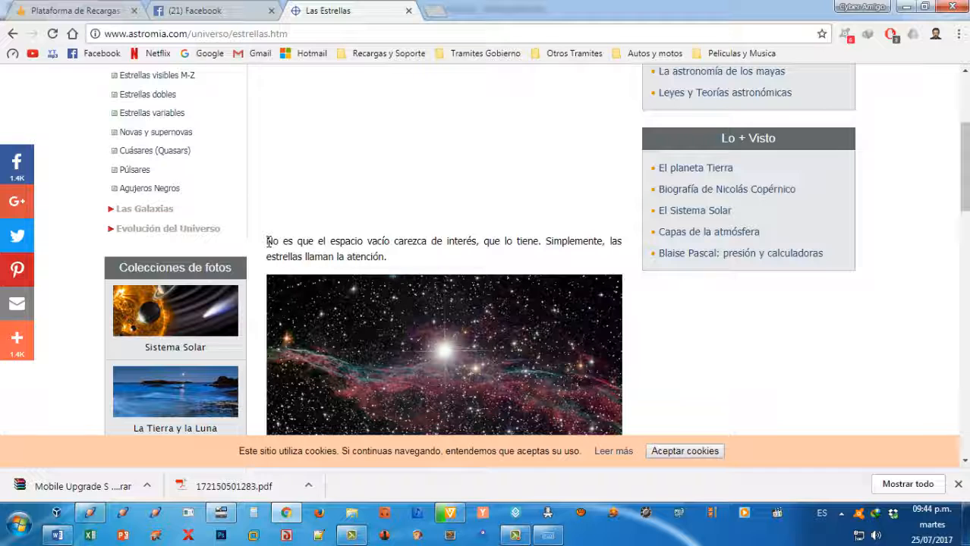
pyautogui.scroll(3, 268, 241)
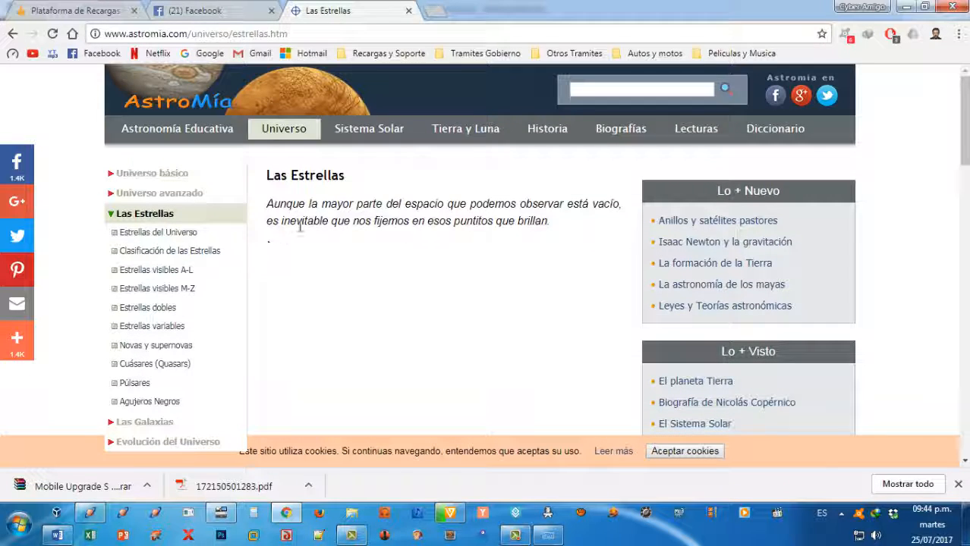
pyautogui.scroll(-2, 292, 258)
pyautogui.scroll(2, 287, 217)
# Copy the article from the heading "Las Estrellas" through the paragraph ending "su comportamientos y su evolución", including the first image.
pyautogui.moveTo(268, 176); pyautogui.dragTo(358, 249)
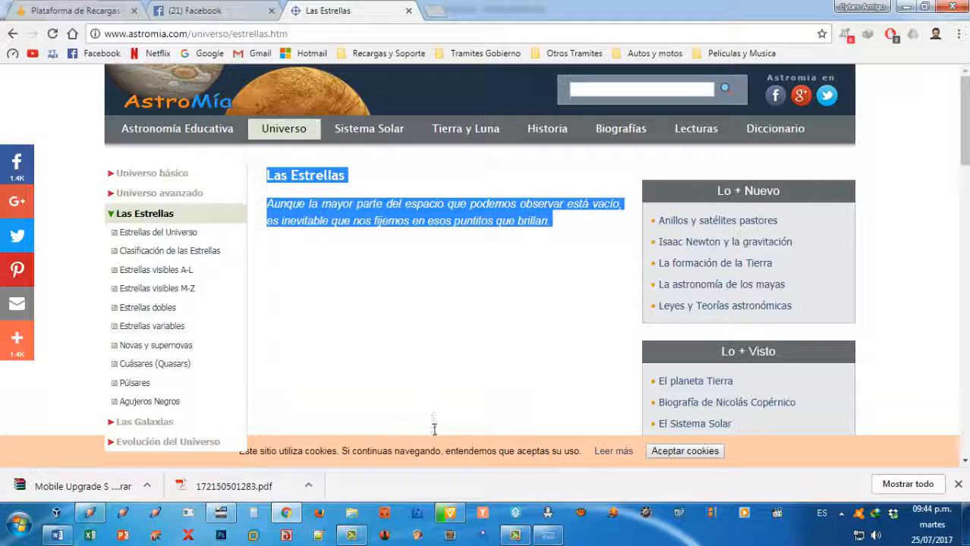
pyautogui.moveTo(434, 428); pyautogui.dragTo(562, 177)
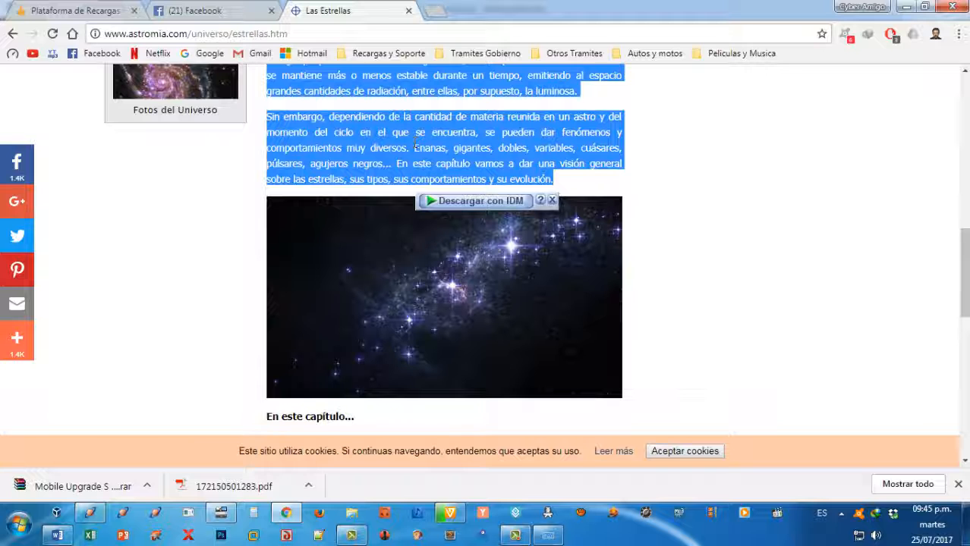
pyautogui.scroll(4, 402, 192)
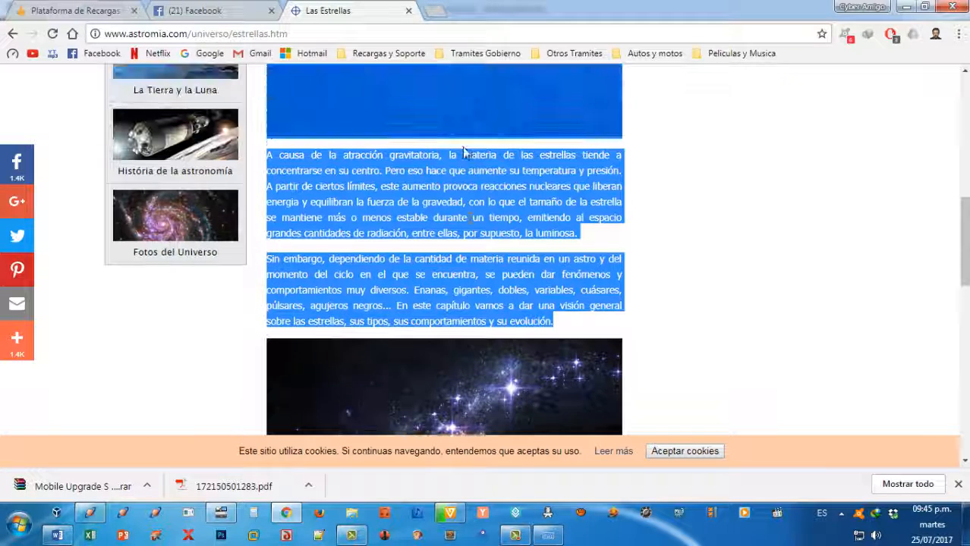
pyautogui.scroll(3, 403, 193)
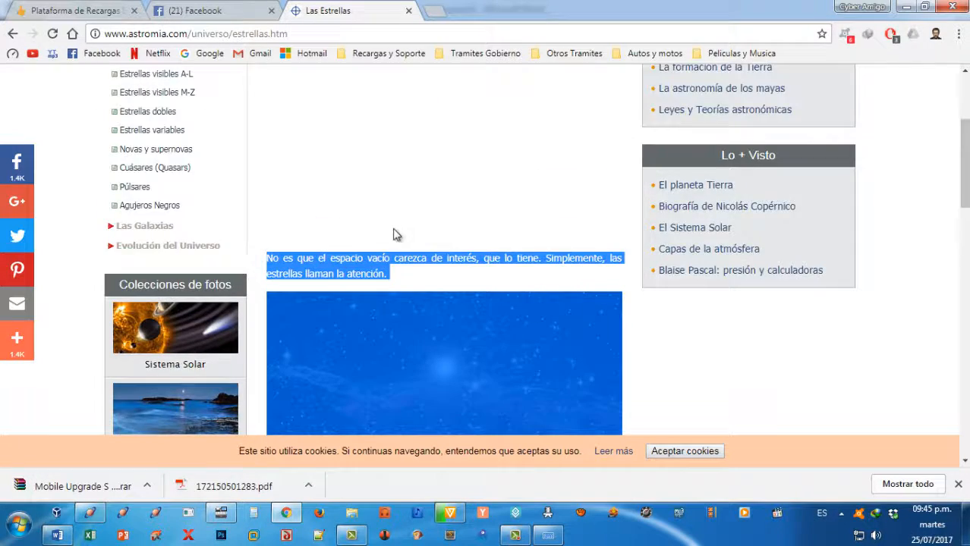
pyautogui.scroll(-7, 396, 232)
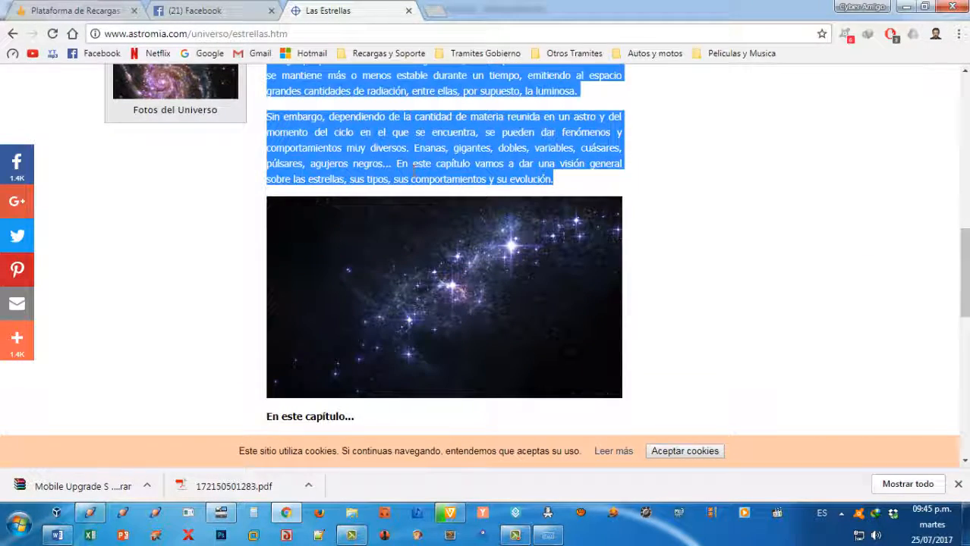
pyautogui.rightClick(436, 149)
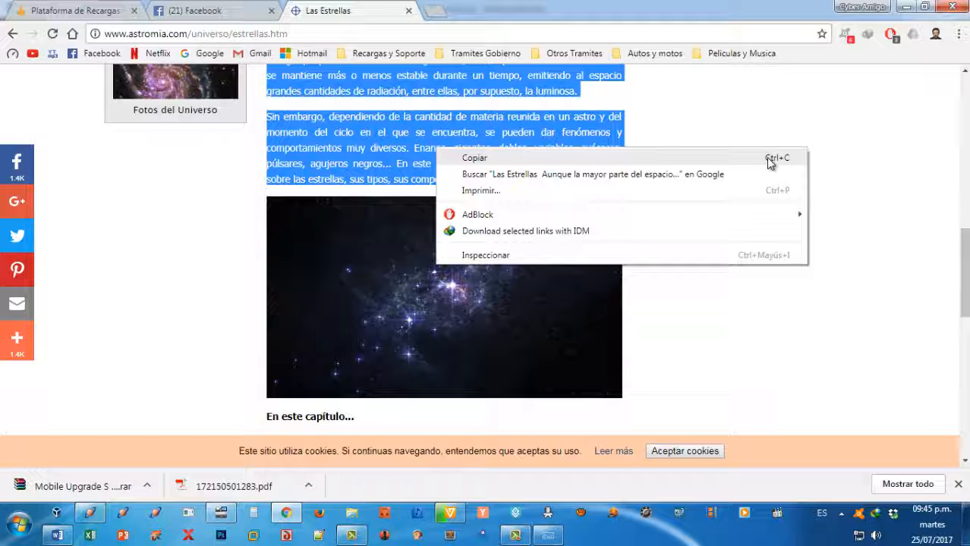
pyautogui.click(491, 159)
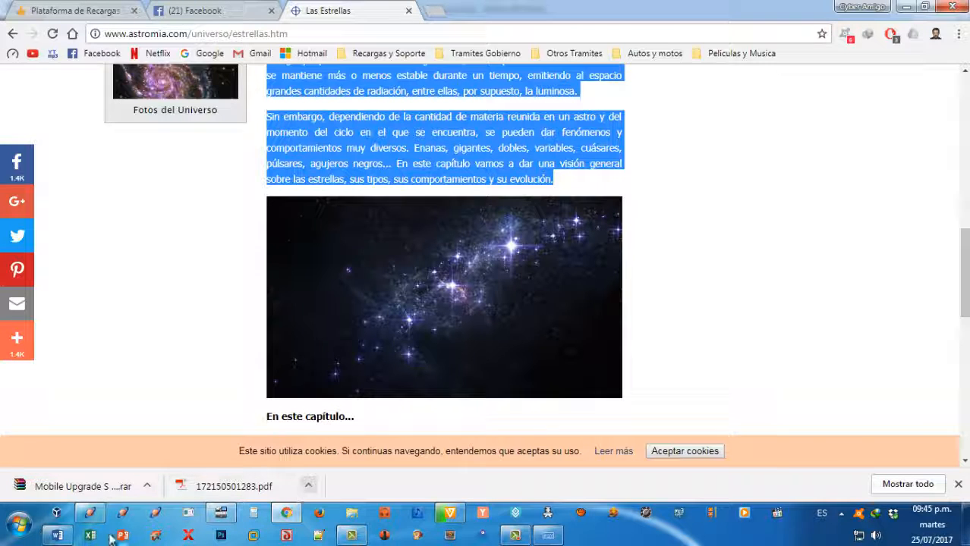
# Switch to the empty Word document and view the available paste options without applying one.
pyautogui.click(60, 535)
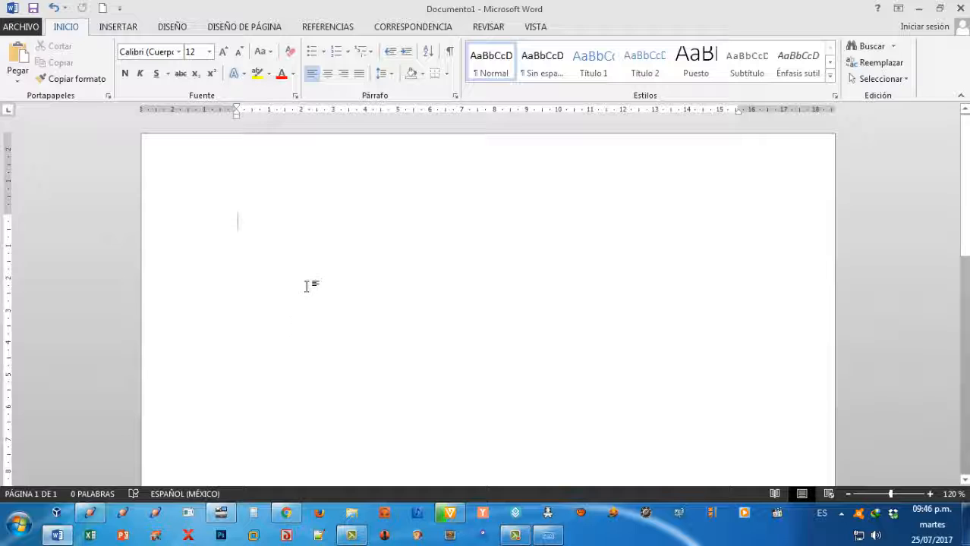
pyautogui.click(17, 85)
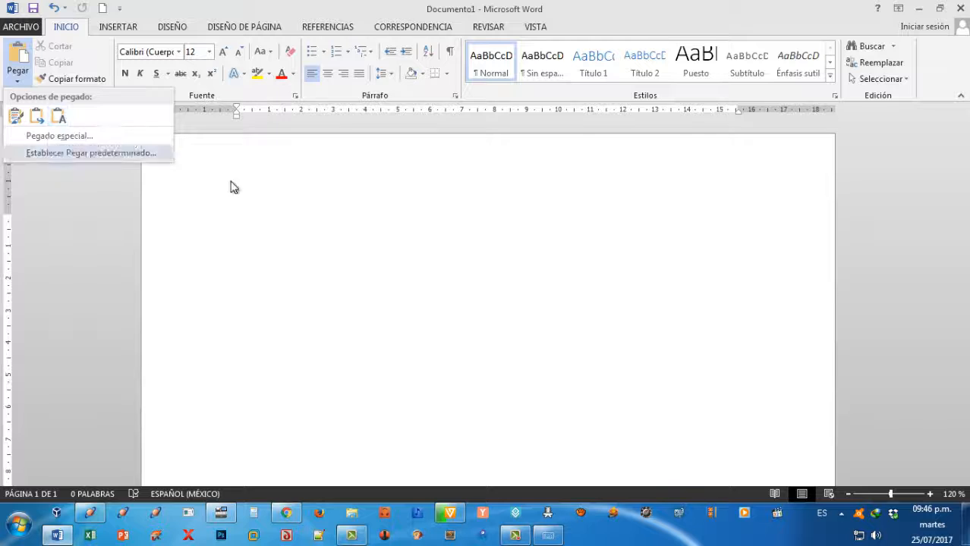
pyautogui.click(383, 242)
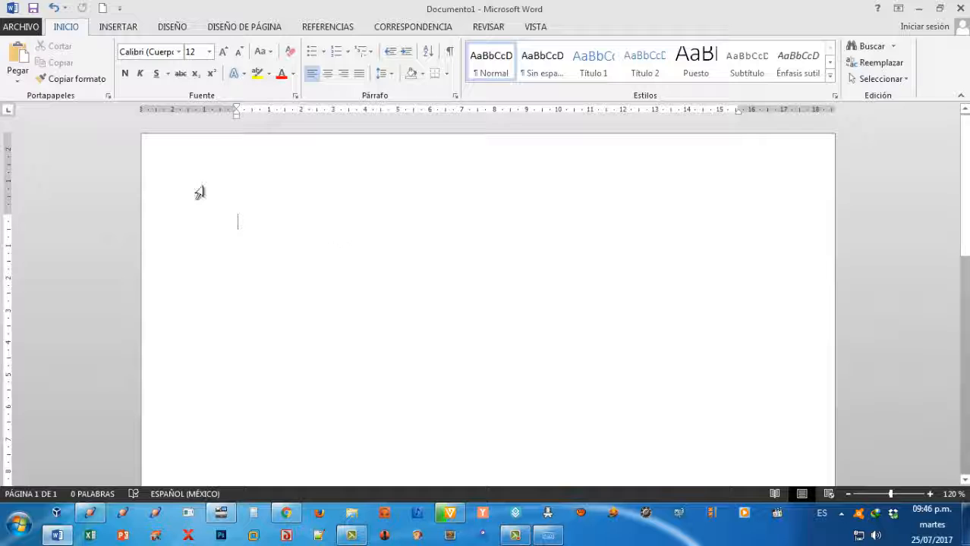
pyautogui.click(14, 84)
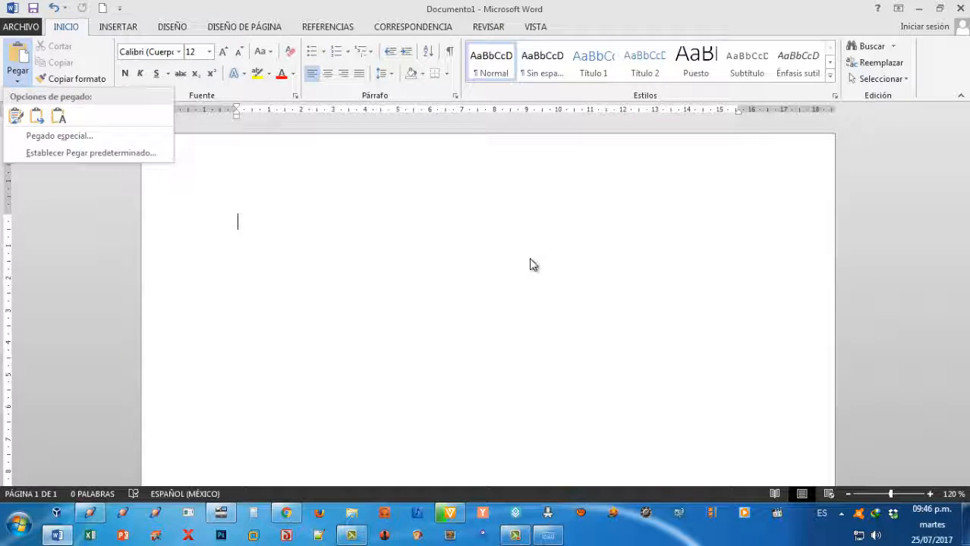
pyautogui.click(529, 259)
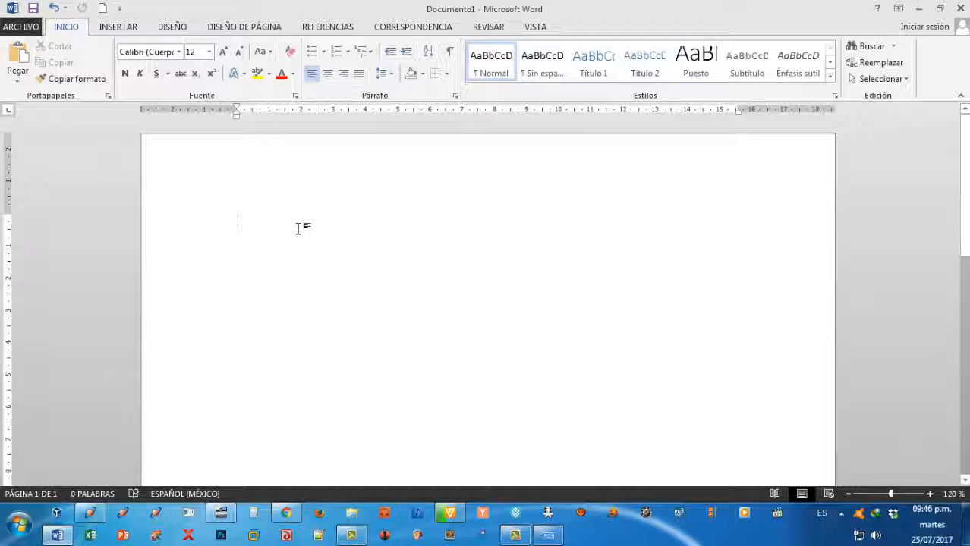
# Try pasting the copied article with its source formatting, review the pasted pages, and undo the paste.
pyautogui.rightClick(250, 220)
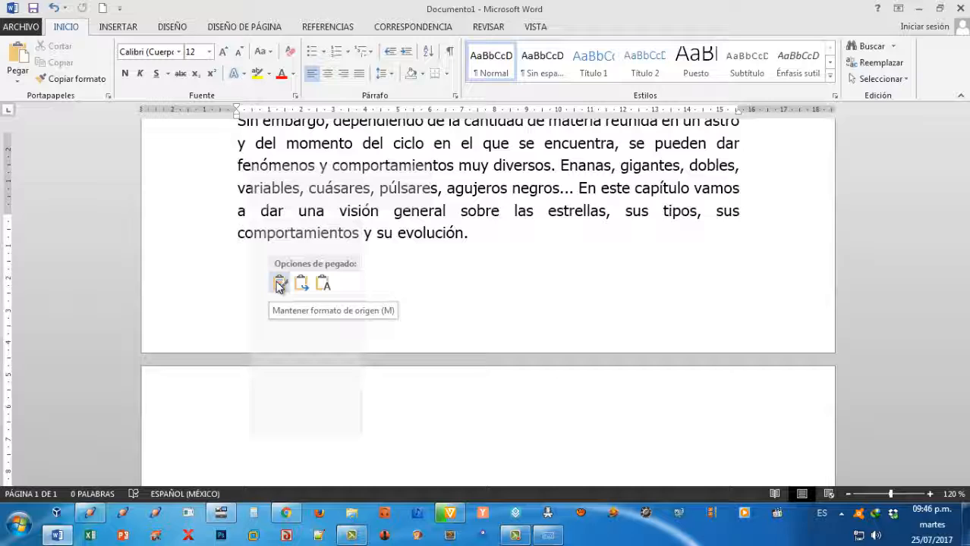
pyautogui.click(279, 284)
pyautogui.scroll(4, 455, 334)
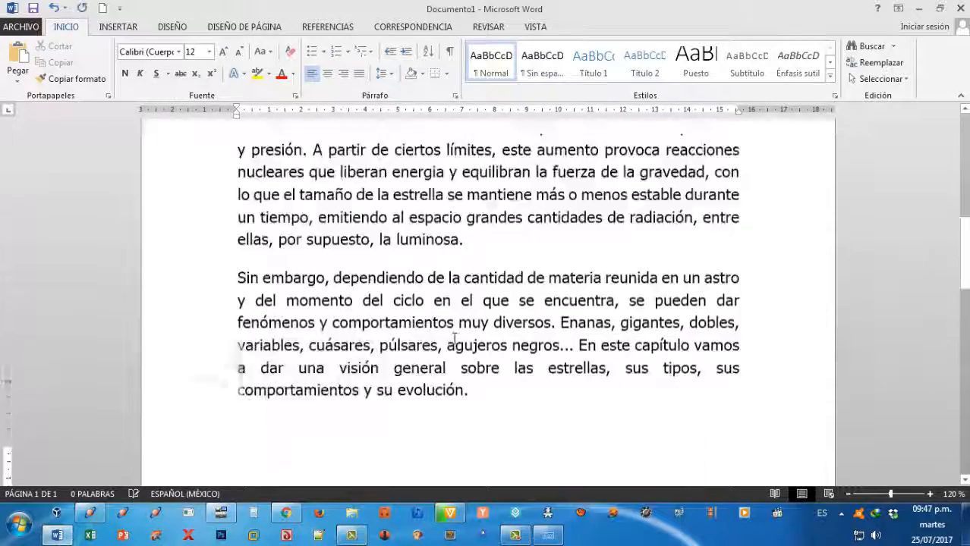
pyautogui.scroll(5, 455, 337)
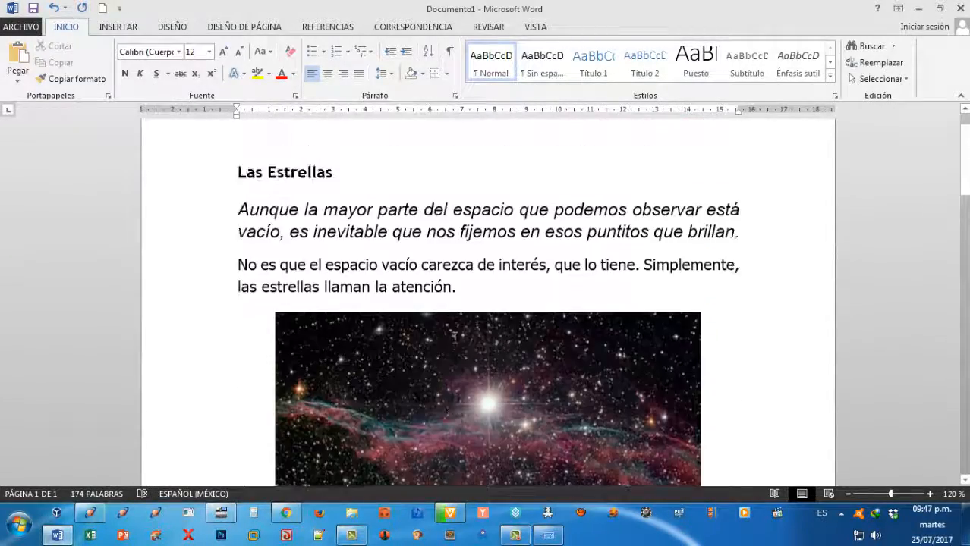
pyautogui.scroll(-4, 454, 338)
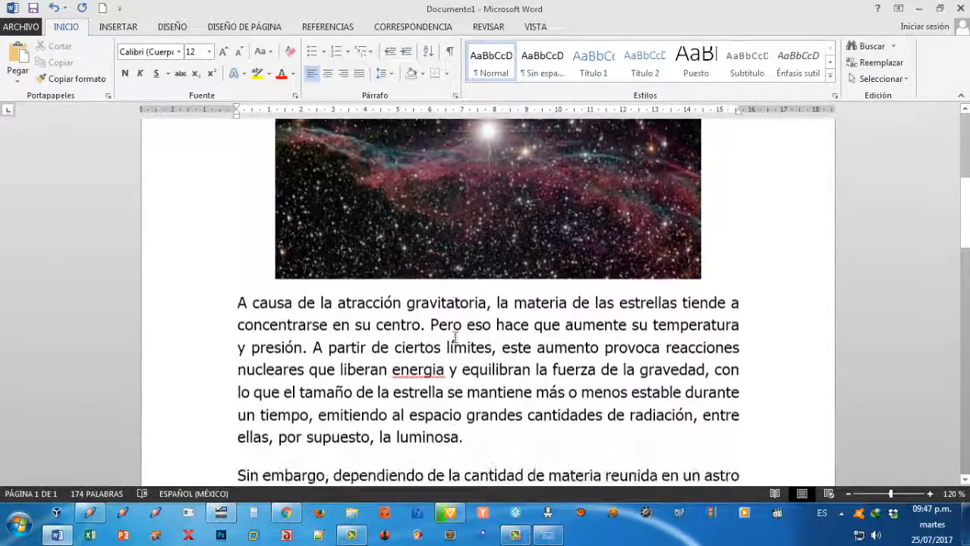
pyautogui.scroll(4, 392, 250)
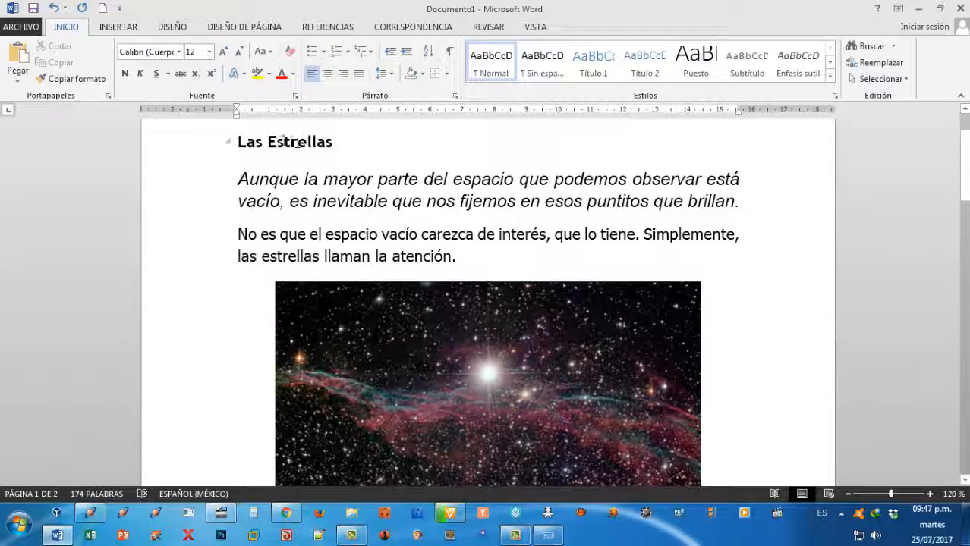
pyautogui.scroll(-1, 454, 364)
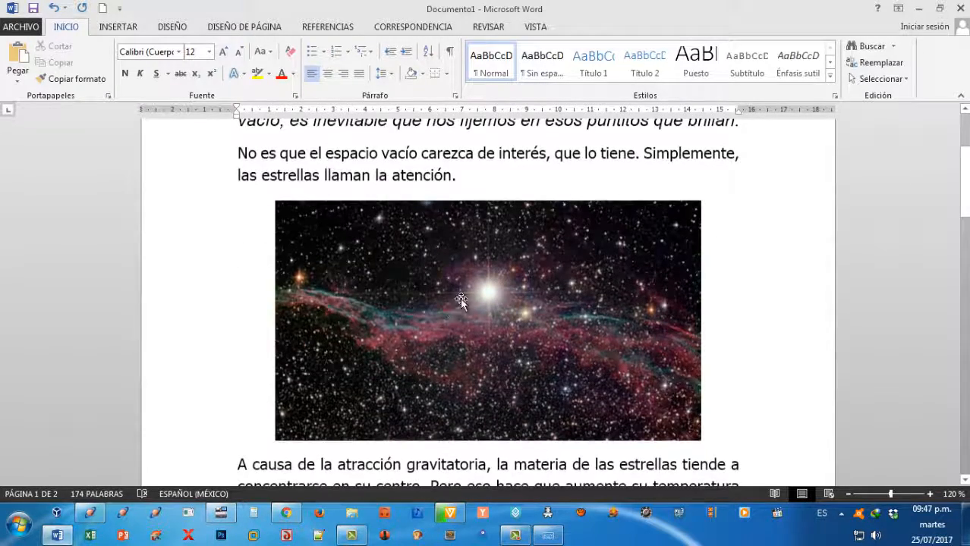
pyautogui.scroll(-4, 535, 365)
pyautogui.scroll(-5, 534, 364)
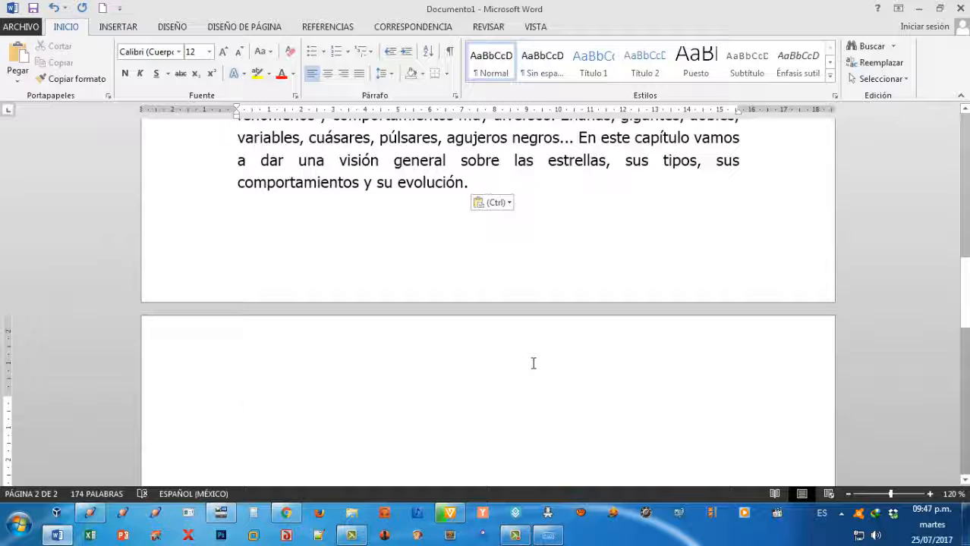
pyautogui.scroll(5, 534, 363)
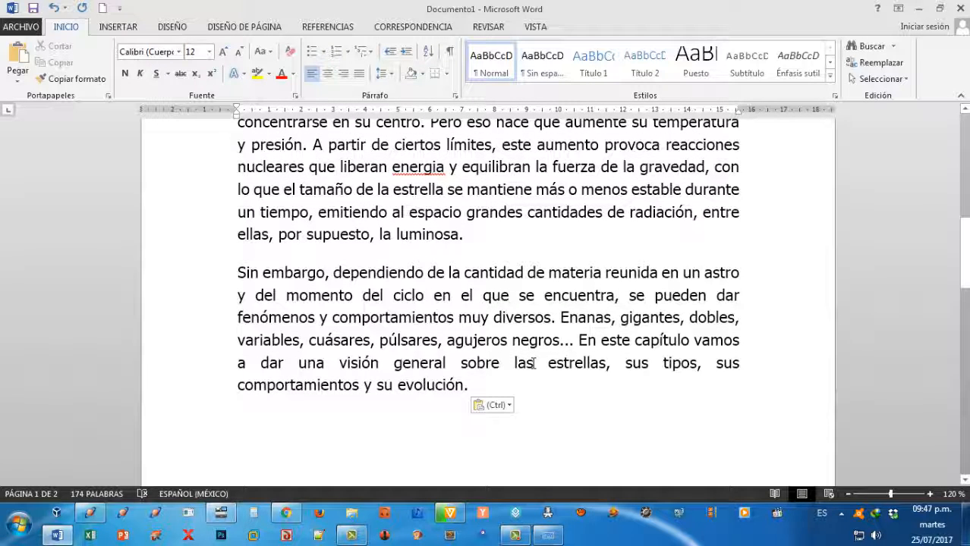
pyautogui.hotkey('ctrl', 'z')
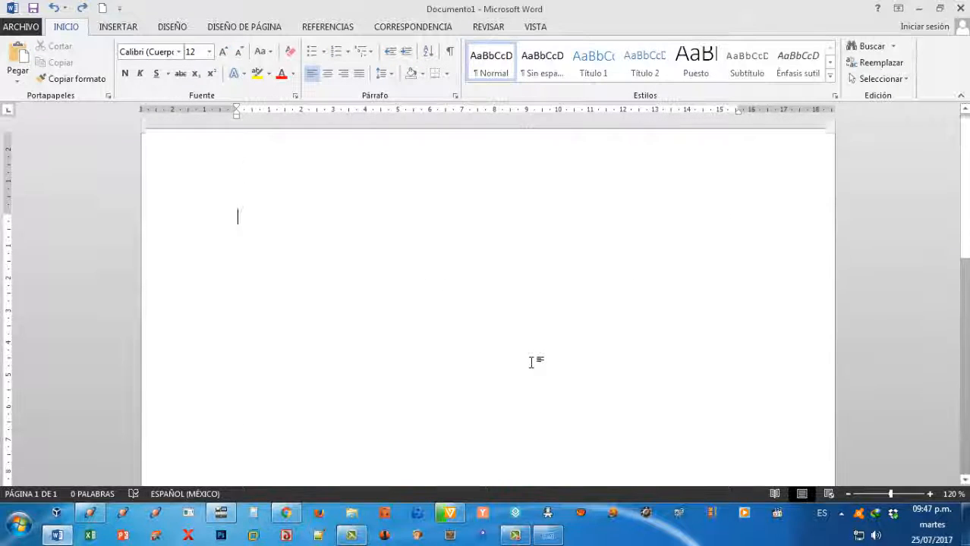
# Try pasting the copied article with merged formatting, review the text and image, and undo the paste.
pyautogui.rightClick(245, 221)
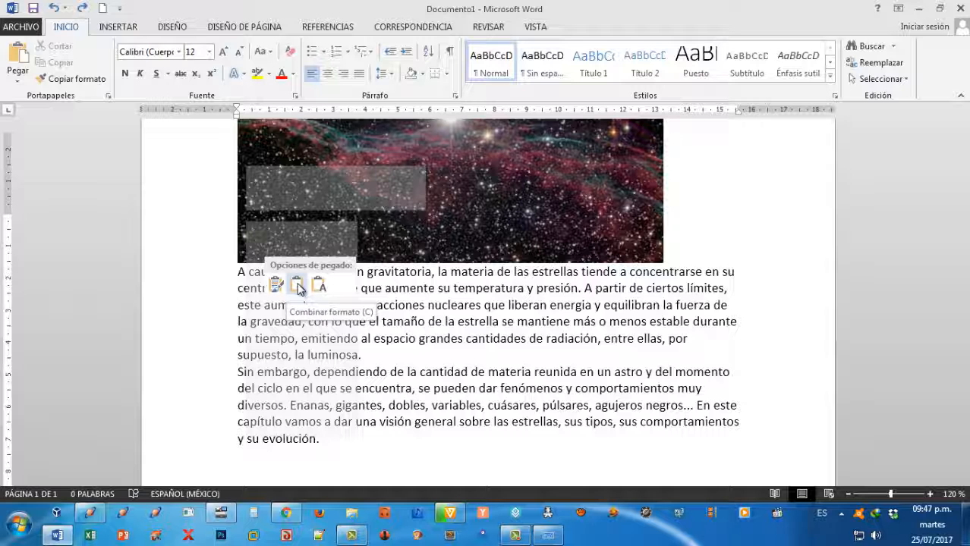
pyautogui.click(297, 289)
pyautogui.scroll(5, 449, 352)
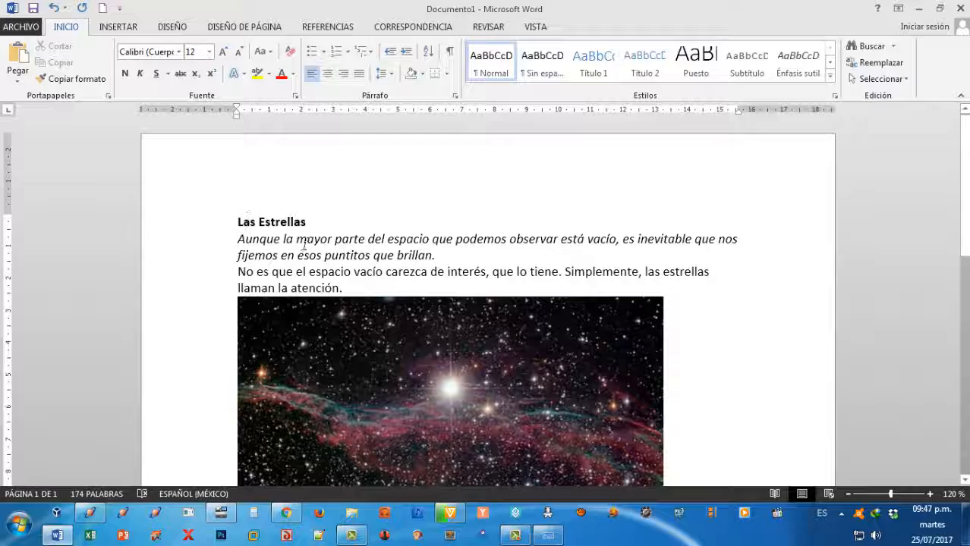
pyautogui.scroll(-2, 429, 334)
pyautogui.scroll(-4, 429, 334)
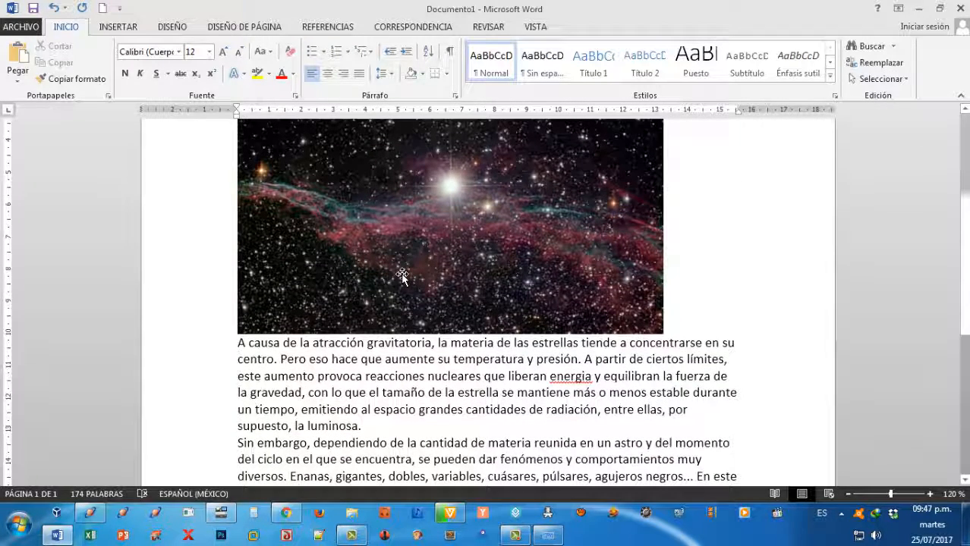
pyautogui.scroll(-2, 402, 277)
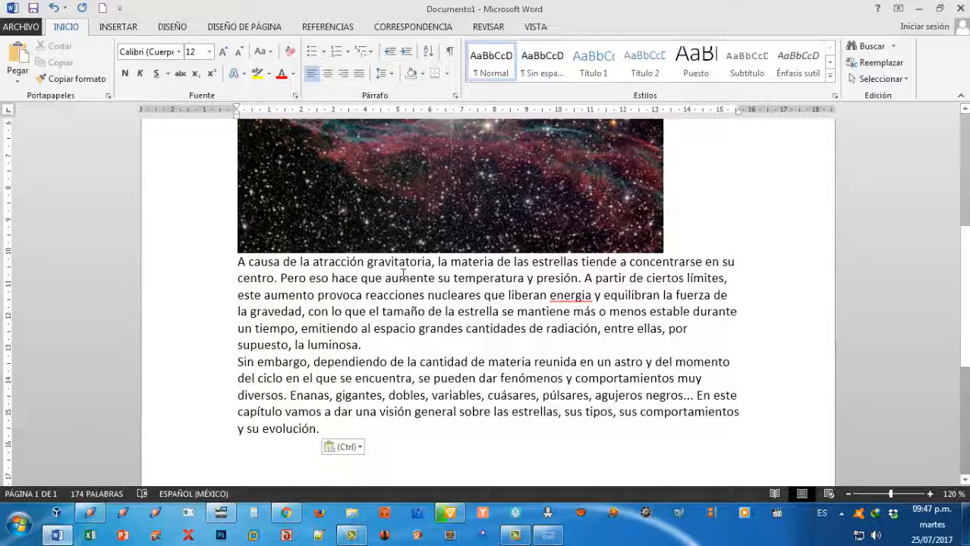
pyautogui.scroll(1, 402, 277)
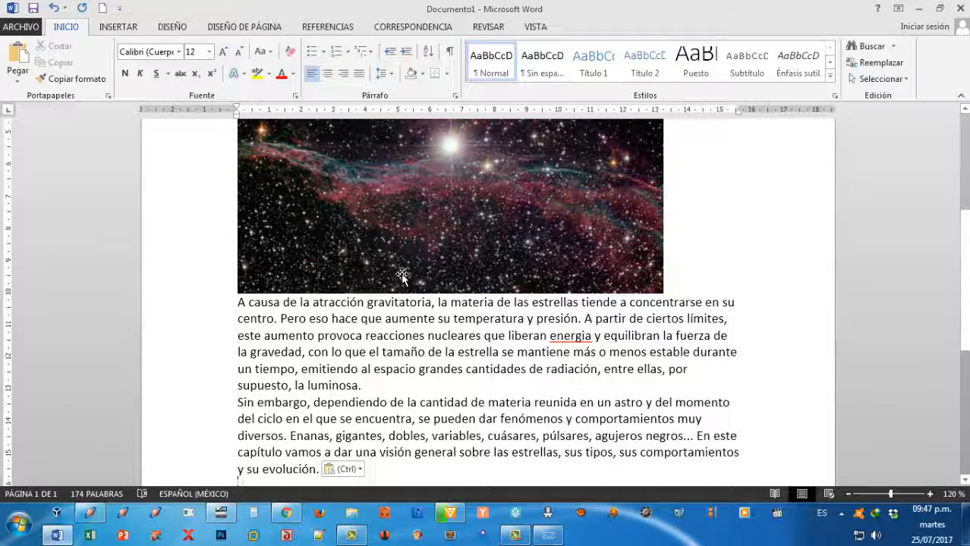
pyautogui.press('ctrl')
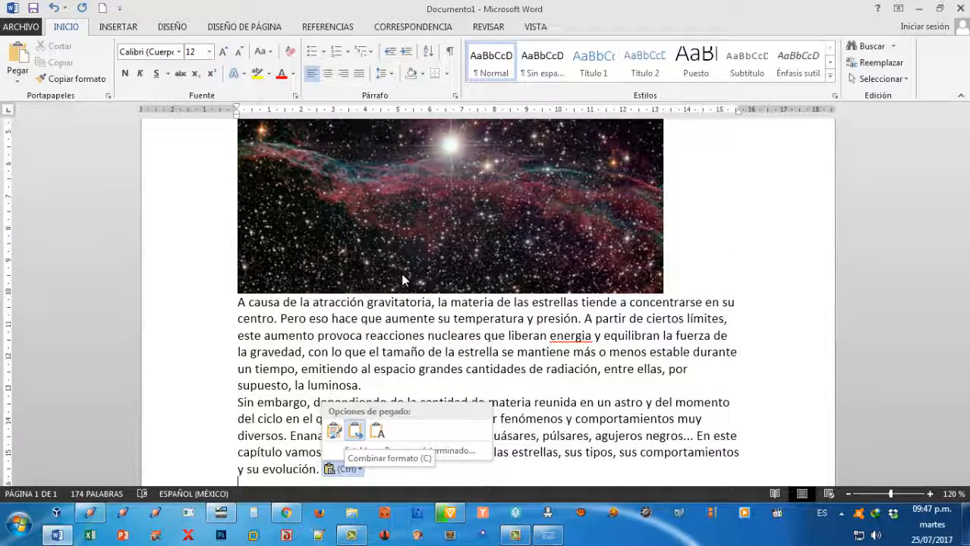
pyautogui.press('Escape')
pyautogui.hotkey('ctrl', 'z')
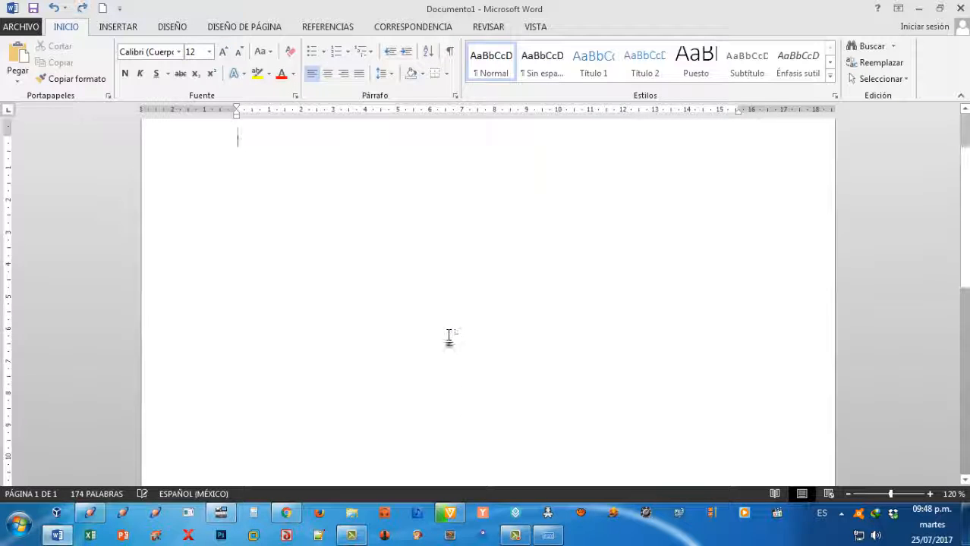
# Paste the copied article into the empty document as text only.
pyautogui.rightClick(239, 222)
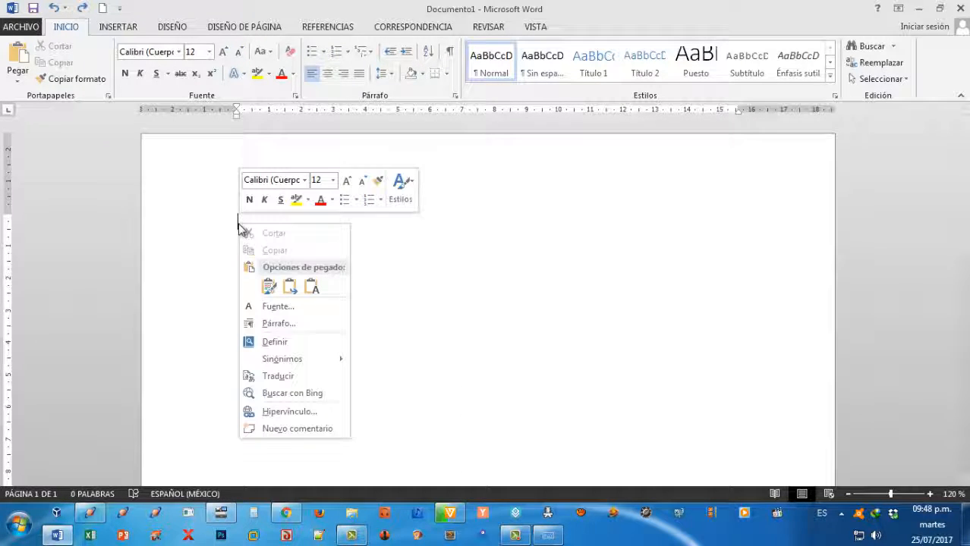
pyautogui.click(314, 285)
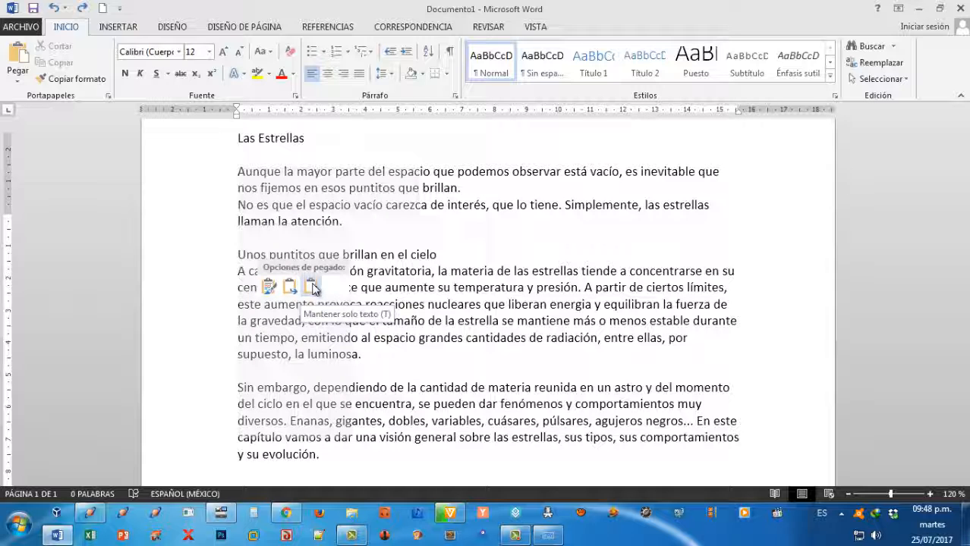
# Review the pasted text, try selecting the title "Las Estrellas" by its characters and as a whole line, and clear each selection.
pyautogui.scroll(2, 495, 370)
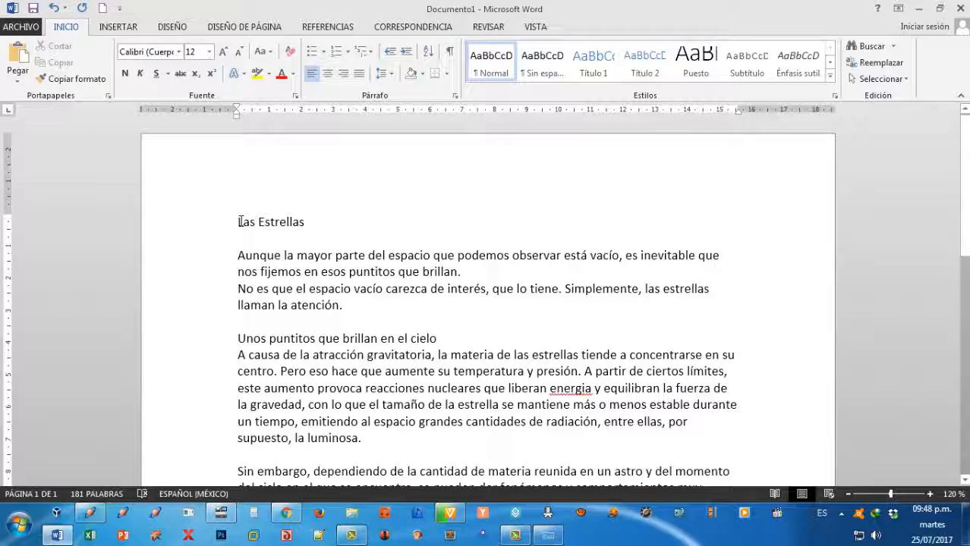
pyautogui.scroll(-5, 387, 315)
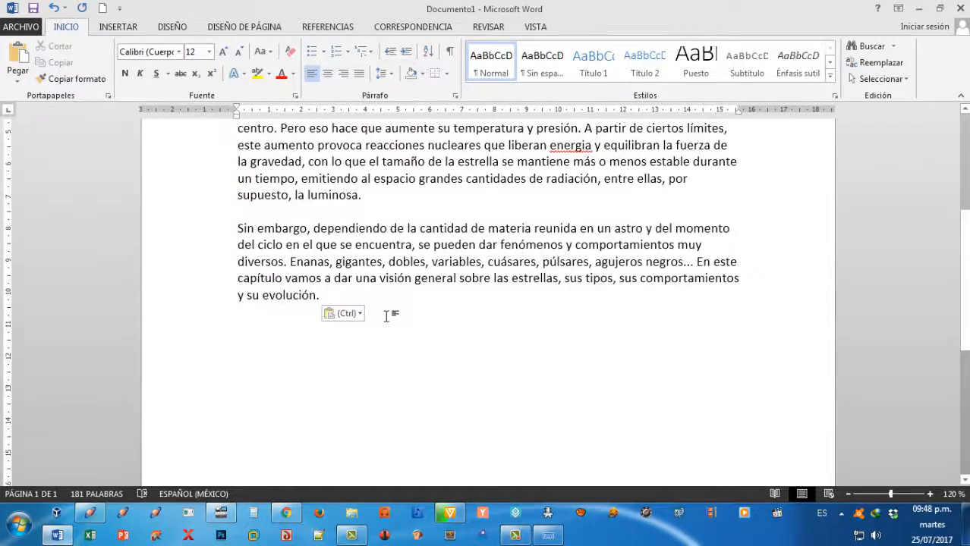
pyautogui.scroll(3, 387, 316)
pyautogui.scroll(3, 386, 316)
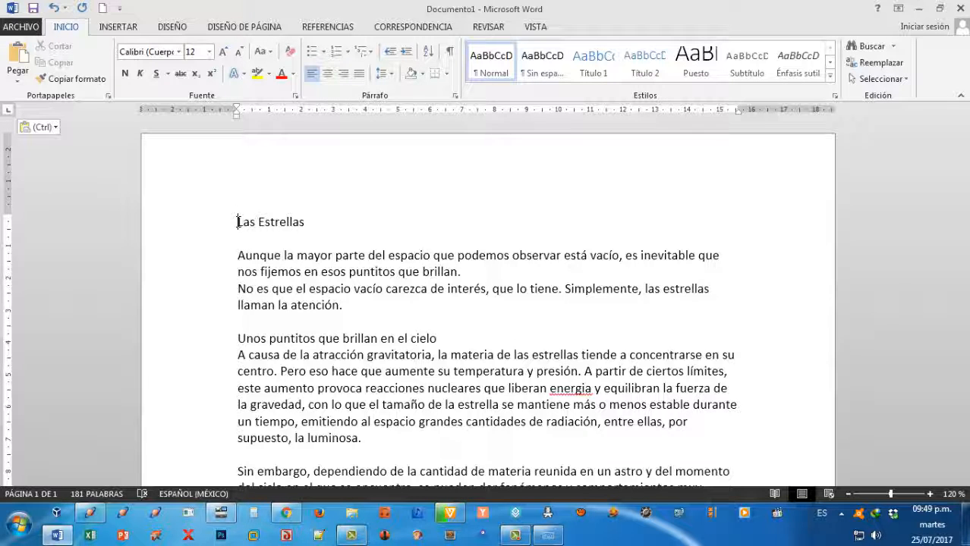
pyautogui.moveTo(238, 222); pyautogui.dragTo(283, 216)
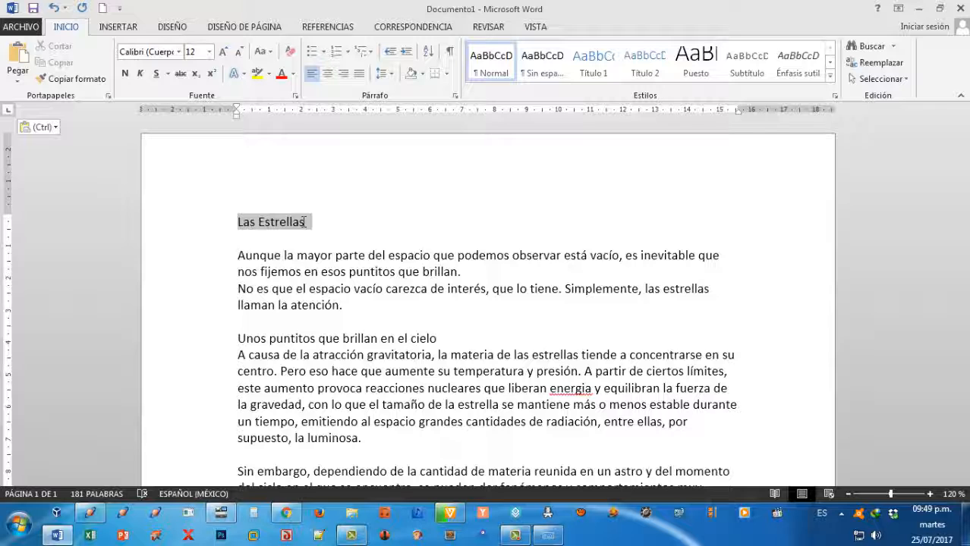
pyautogui.moveTo(304, 222); pyautogui.dragTo(304, 222)
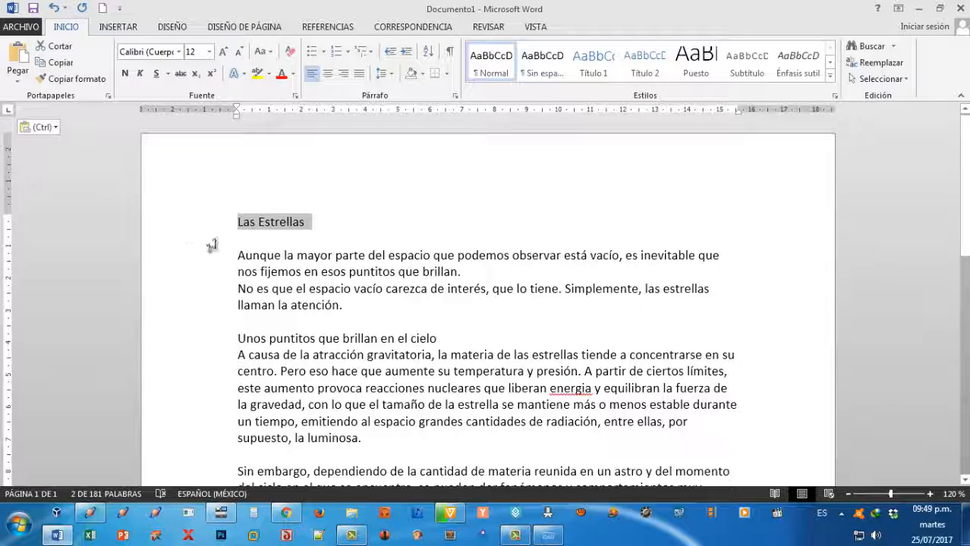
pyautogui.click(372, 288)
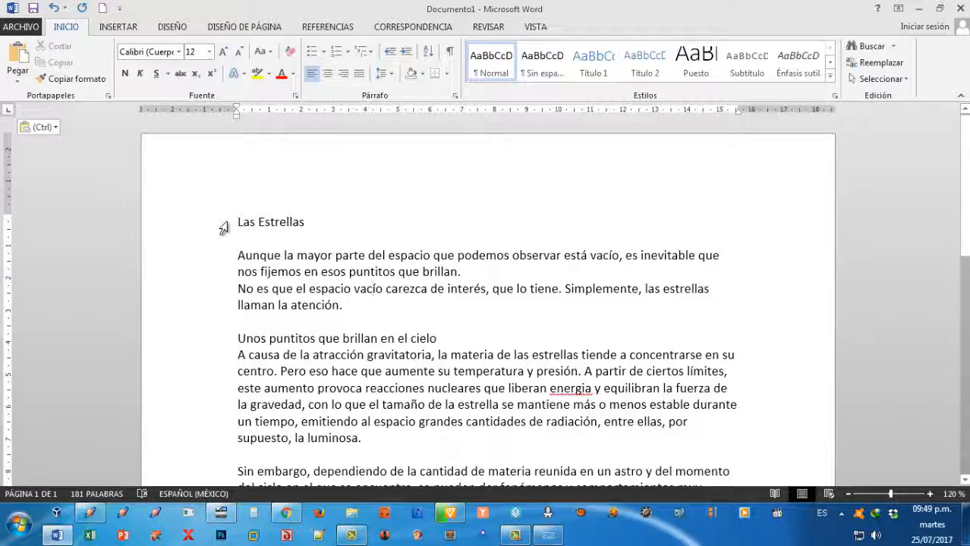
pyautogui.moveTo(223, 228)
pyautogui.mouseDown()
pyautogui.moveTo(230, 355)
pyautogui.moveTo(233, 226)
pyautogui.mouseUp()
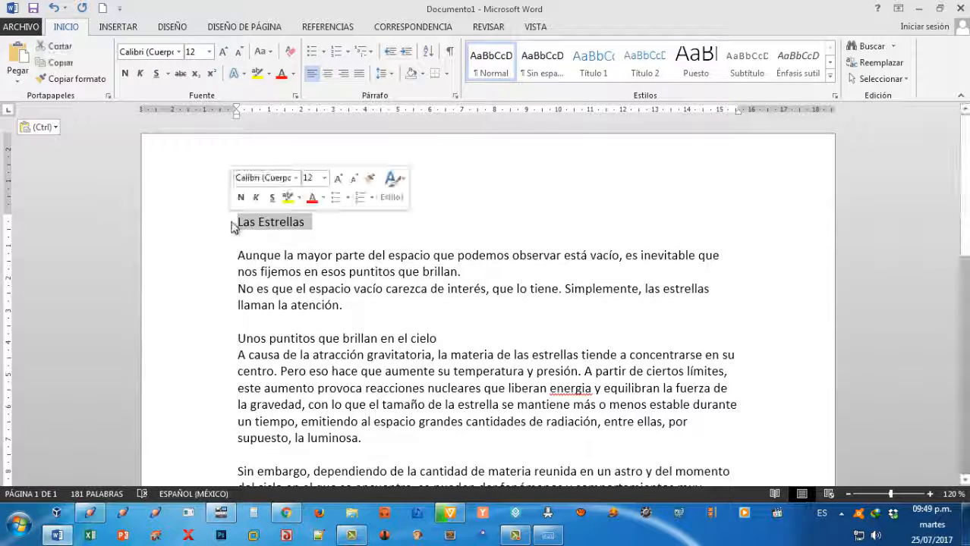
pyautogui.click(327, 228)
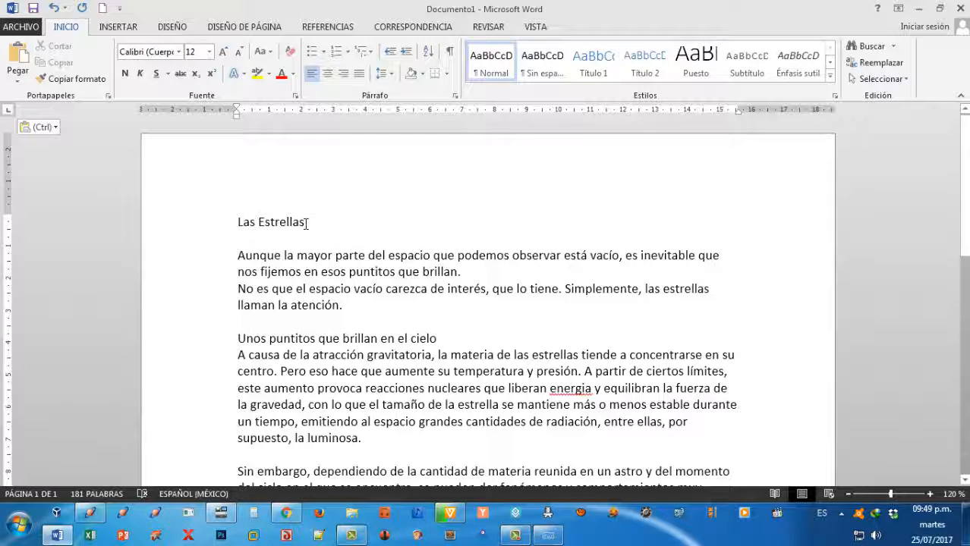
pyautogui.click(239, 221)
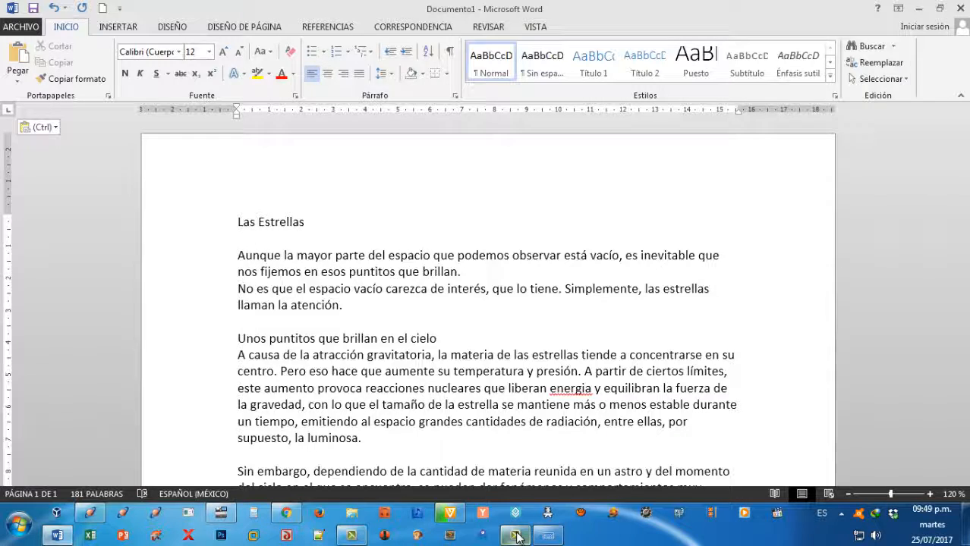
pyautogui.click(515, 535)
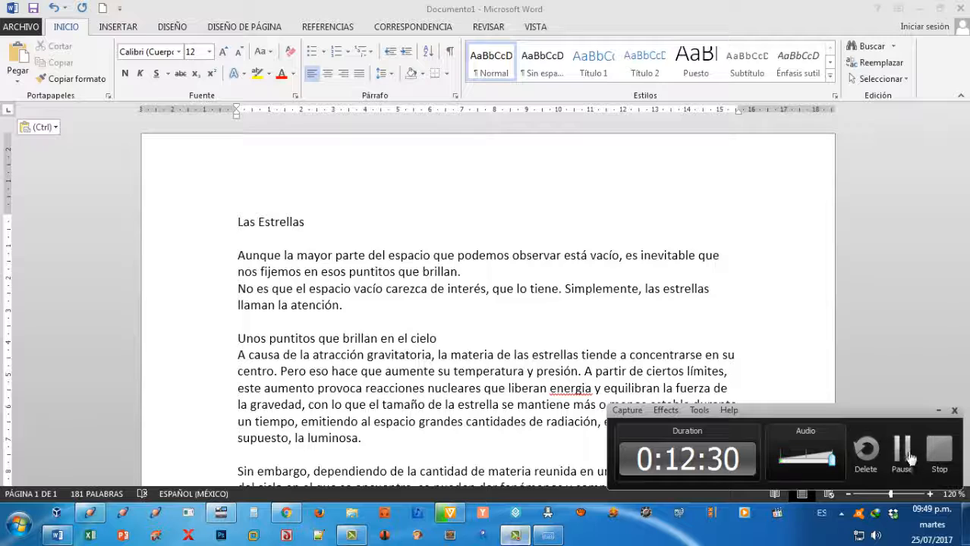
pyautogui.click(907, 455)
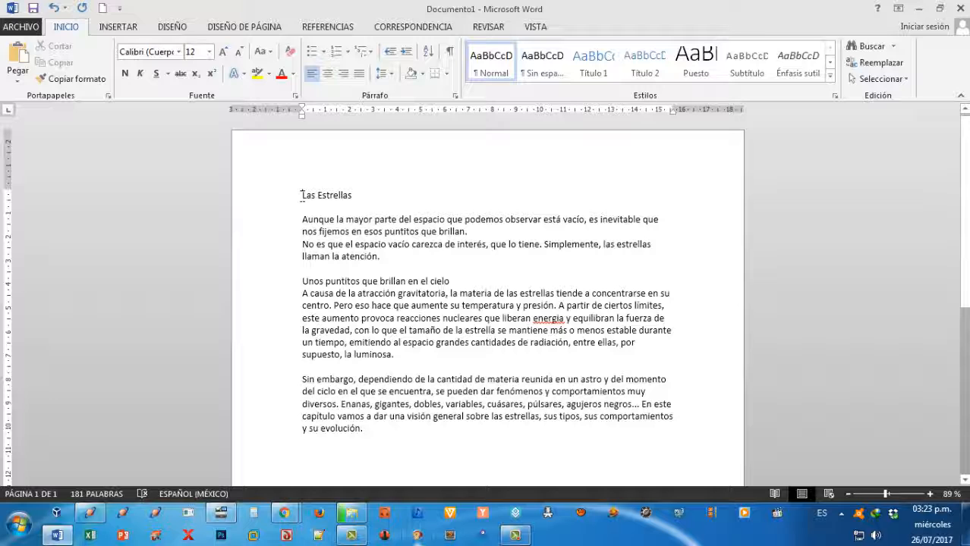
# Place the cursor before the title "Las Estrellas" and display the on-screen keyboard over the document.
pyautogui.moveTo(301, 195); pyautogui.dragTo(352, 197)
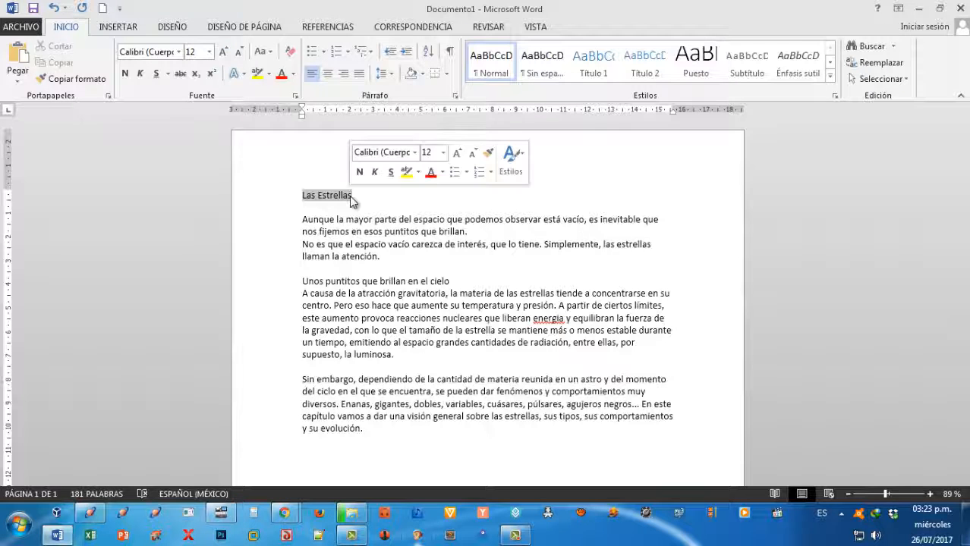
pyautogui.click(305, 195)
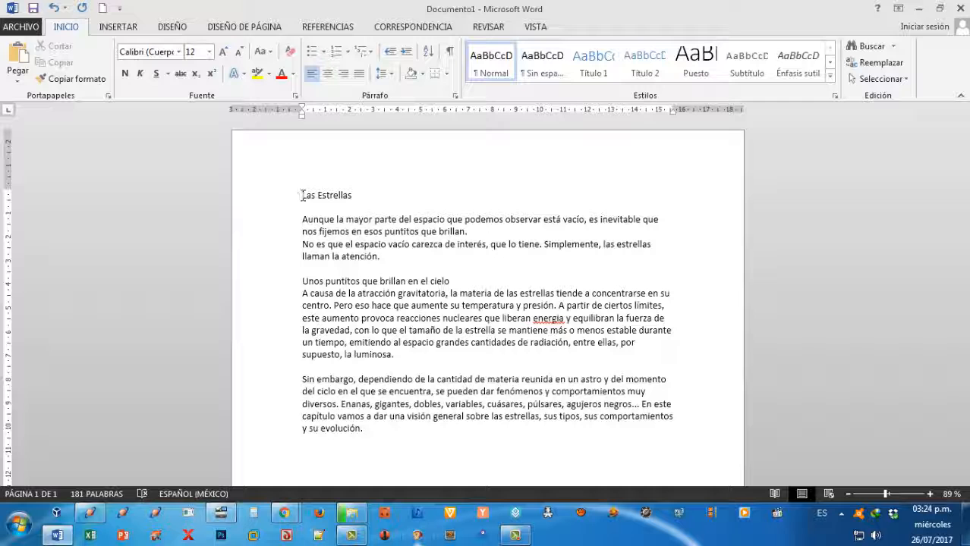
pyautogui.click(18, 524)
pyautogui.click(47, 287)
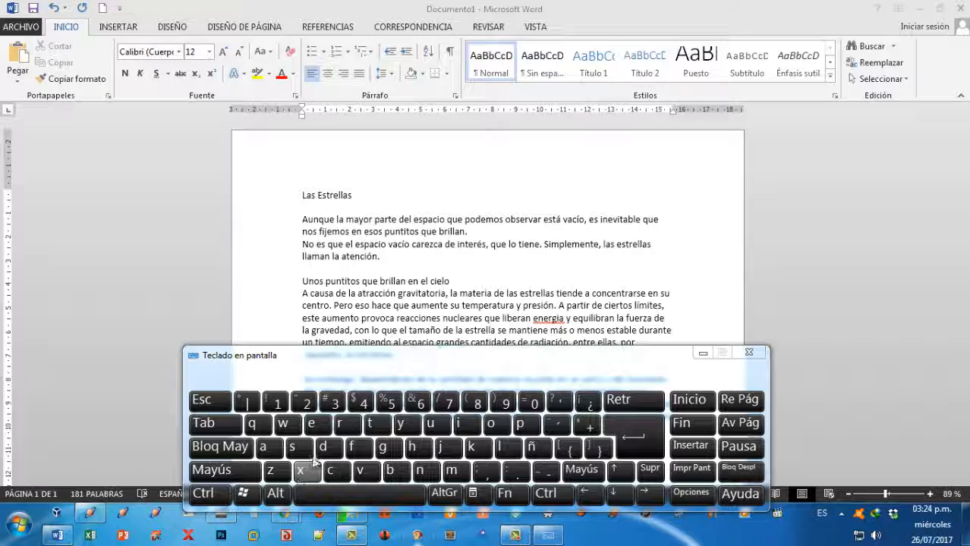
pyautogui.click(700, 354)
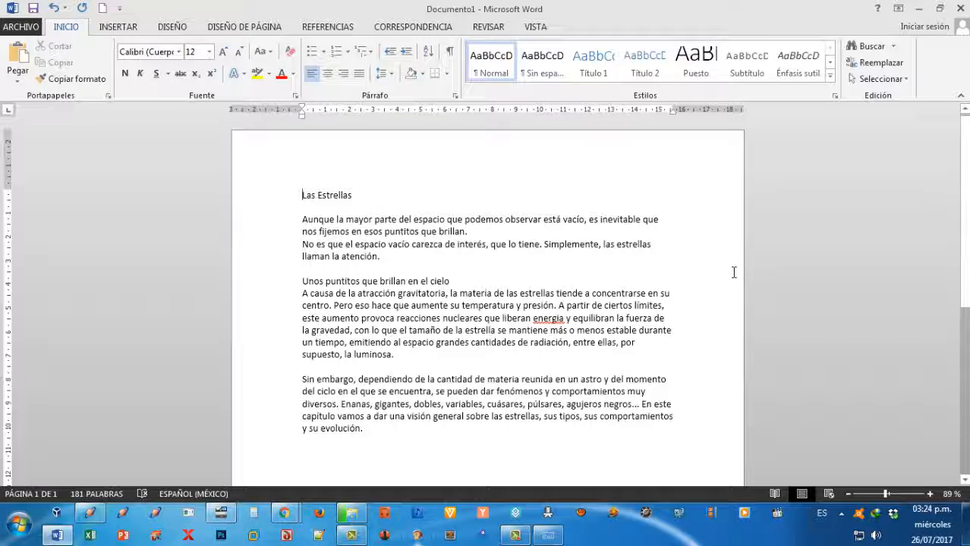
pyautogui.click(547, 536)
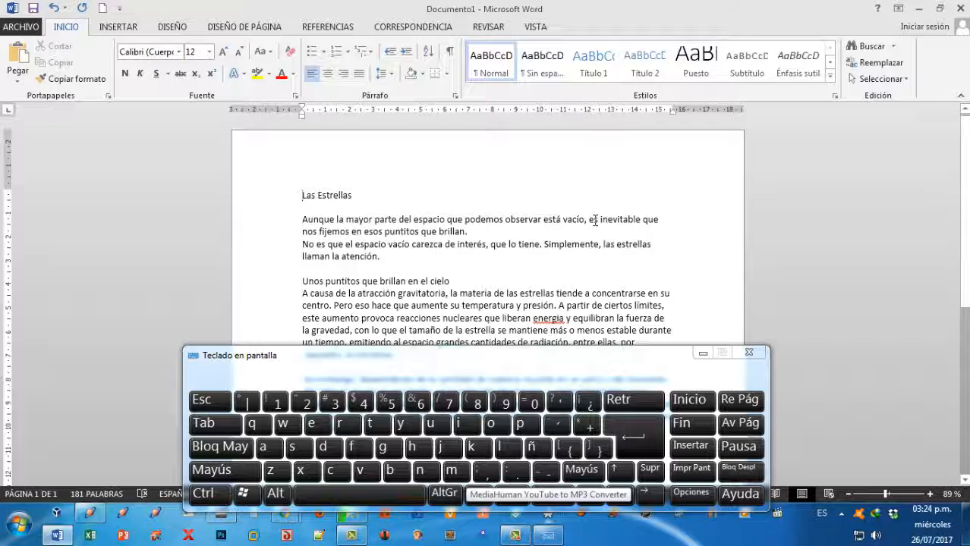
# Try selecting the title "Las Estrellas" character by character from its start, and return the cursor to the beginning of the line.
pyautogui.press('shift')
pyautogui.hotkey('shift', 'Right')
pyautogui.hotkey('shift', 'Right')
pyautogui.hotkey('shift', 'Right')
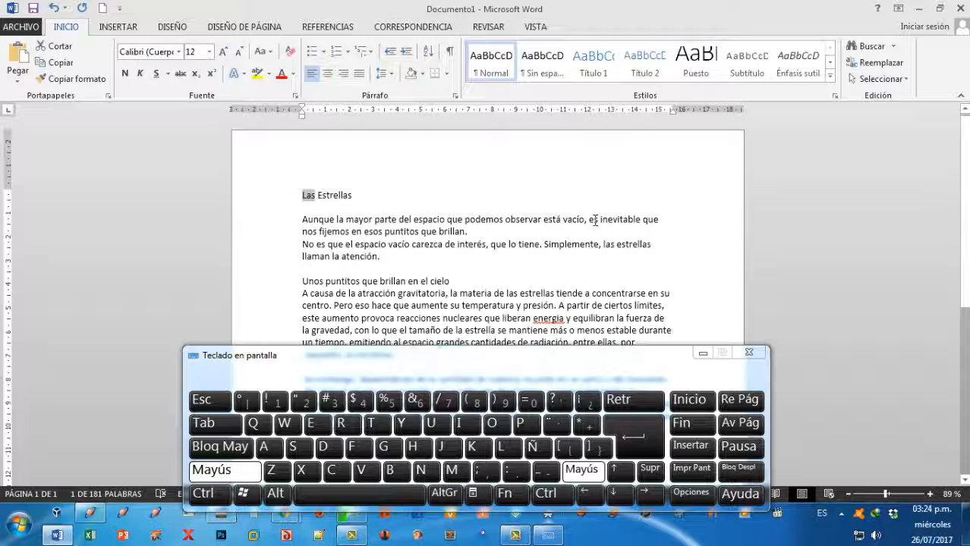
pyautogui.hotkey('shift', 'Right')
pyautogui.hotkey('shift', 'Right')
pyautogui.hotkey('shift', 'Right')
pyautogui.hotkey('shift', 'Right')
pyautogui.hotkey('shift', 'Right')
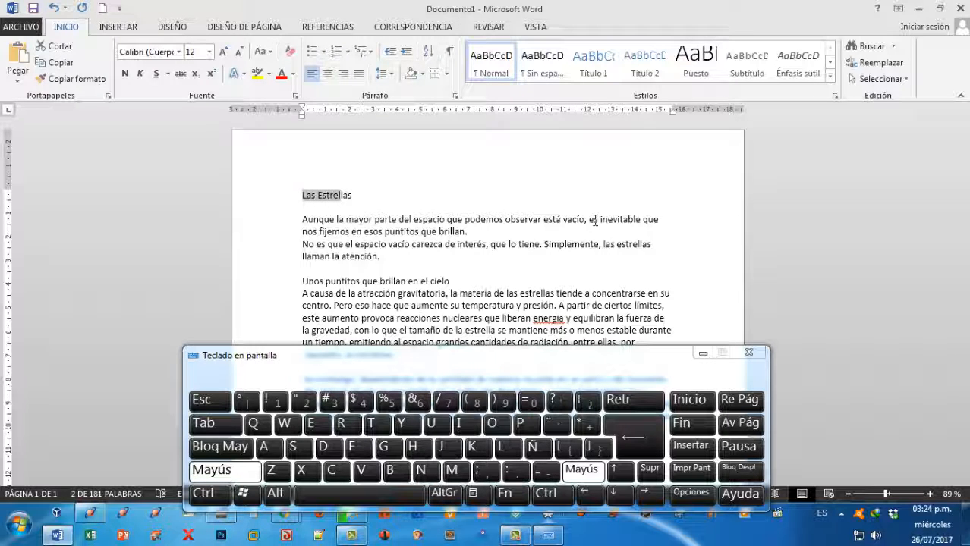
pyautogui.hotkey('shift', 'Right')
pyautogui.hotkey('shift', 'Right')
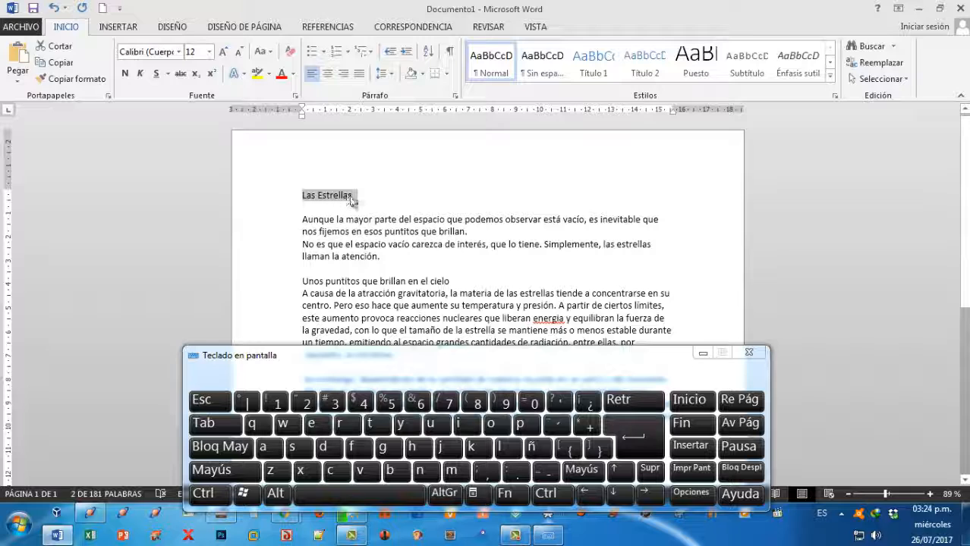
pyautogui.click(302, 196)
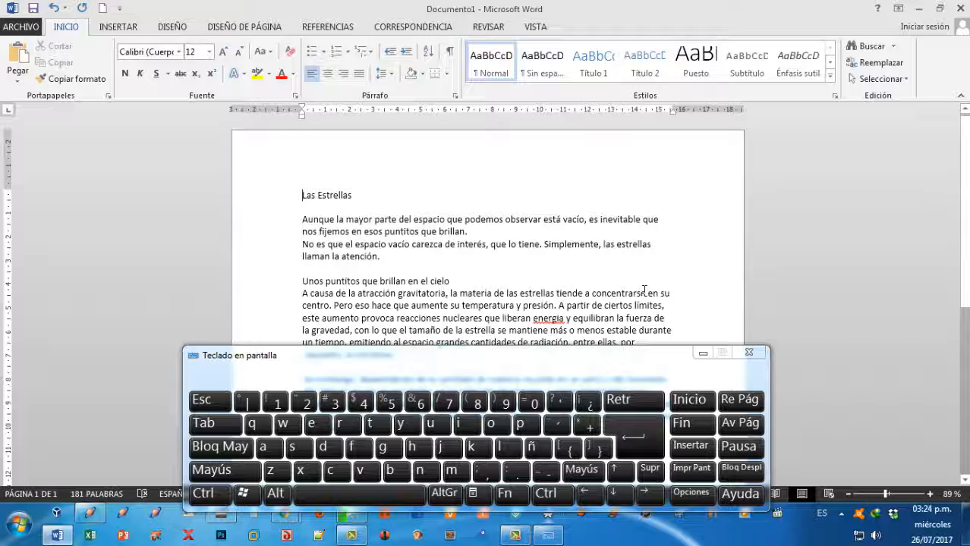
# Try extending the selection from the title's start to the end of the line in one go, and clear the selection.
pyautogui.press('shift')
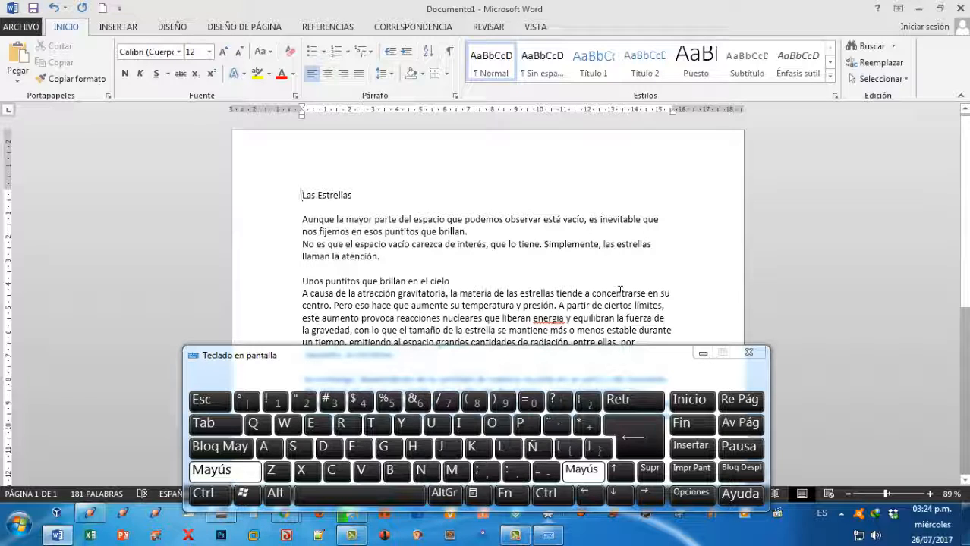
pyautogui.hotkey('shift', 'End')
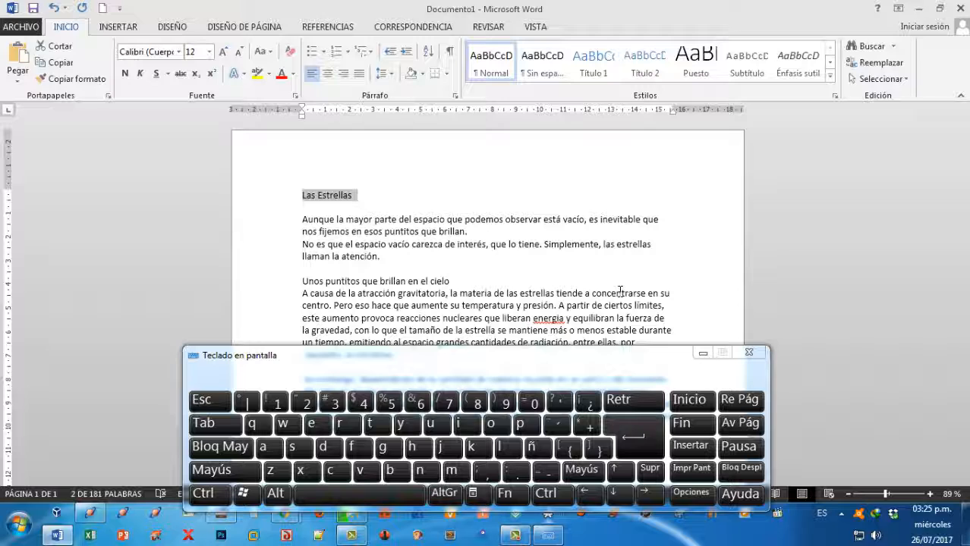
pyautogui.press('Left')
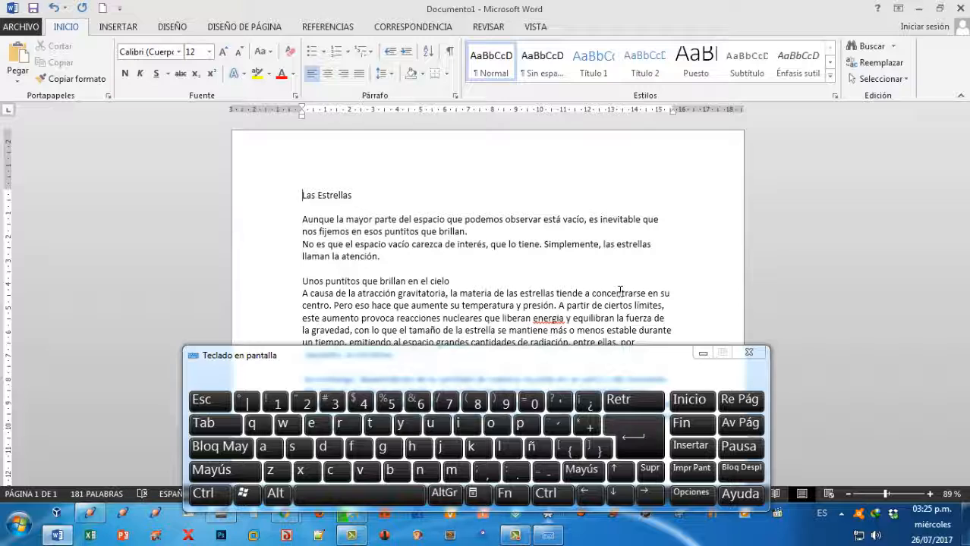
# Select the title "Las Estrellas" word by word and convert it to uppercase.
pyautogui.hotkey('ctrl', 'shift')
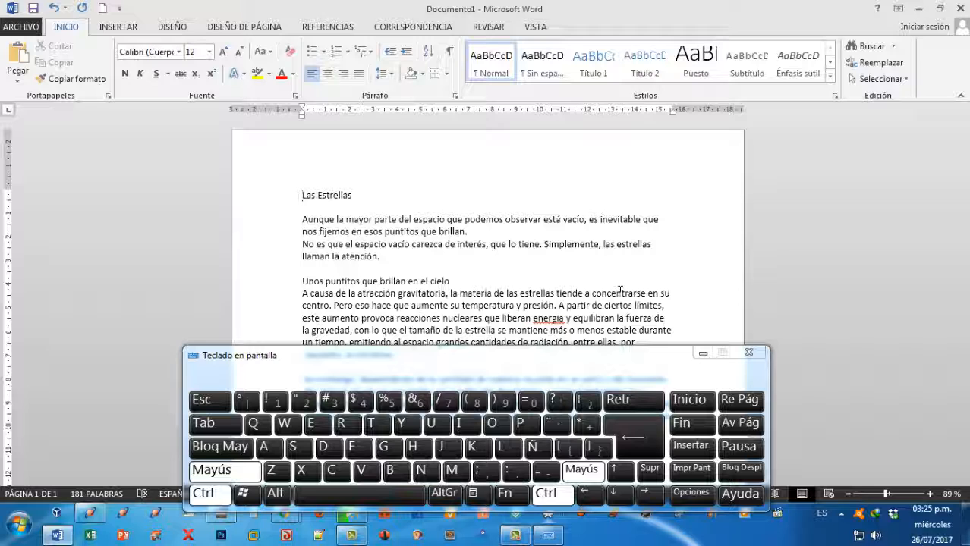
pyautogui.hotkey('ctrl', 'shift', 'Right')
pyautogui.hotkey('ctrl', 'shift', 'Right')
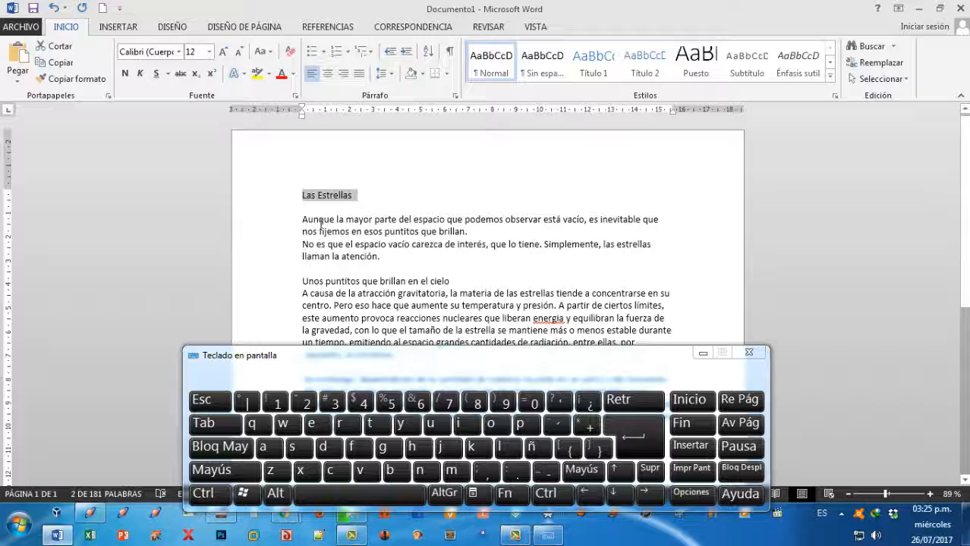
pyautogui.click(271, 54)
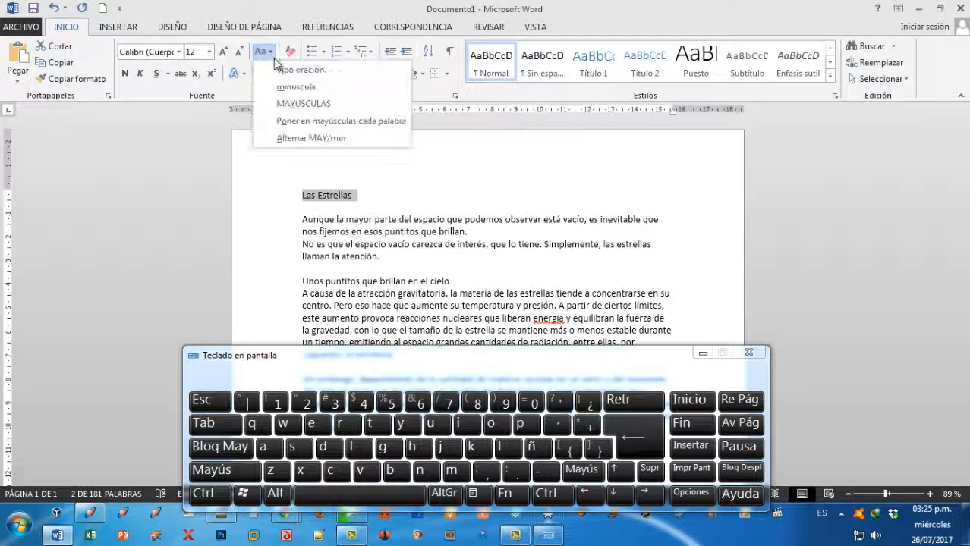
pyautogui.click(300, 108)
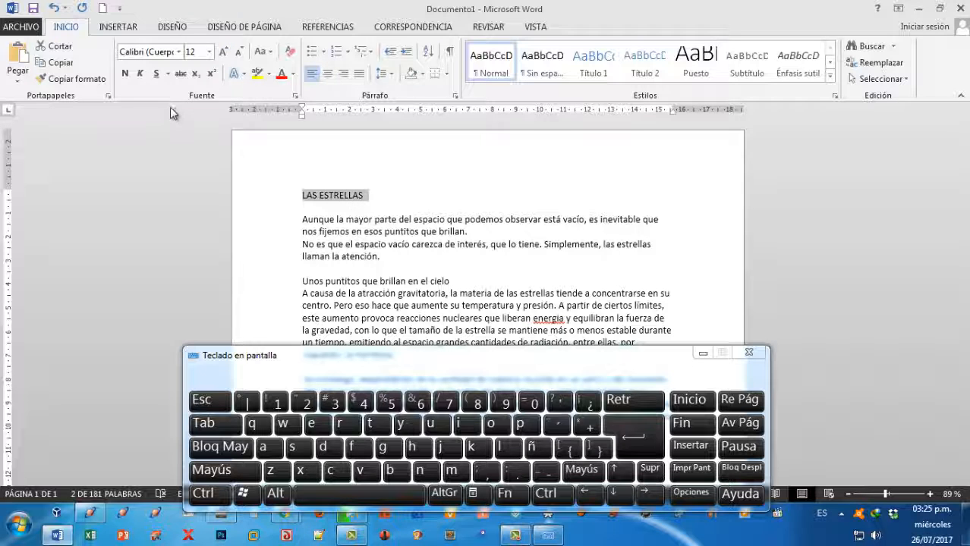
# Make the selected title "LAS ESTRELLAS" bold and italic and set its font size to 16.
pyautogui.click(126, 74)
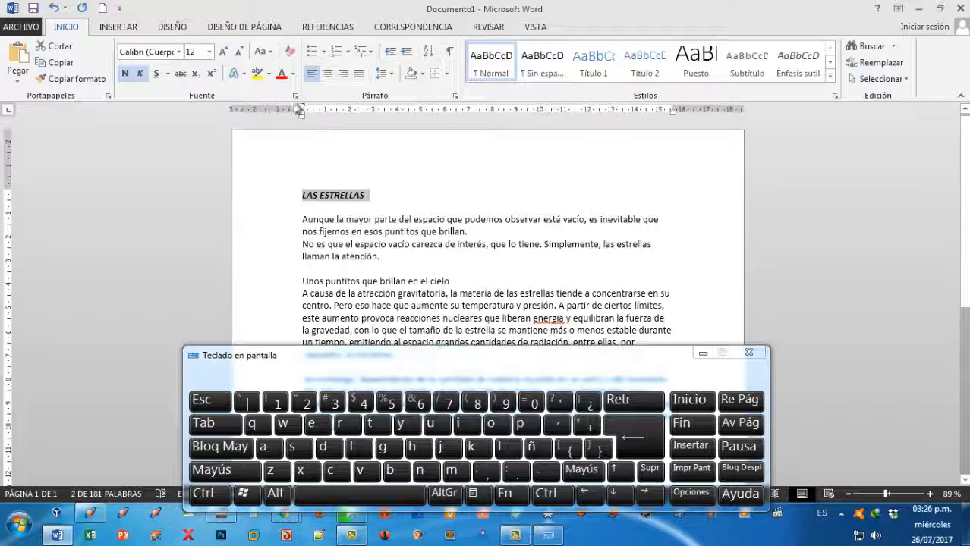
pyautogui.click(209, 52)
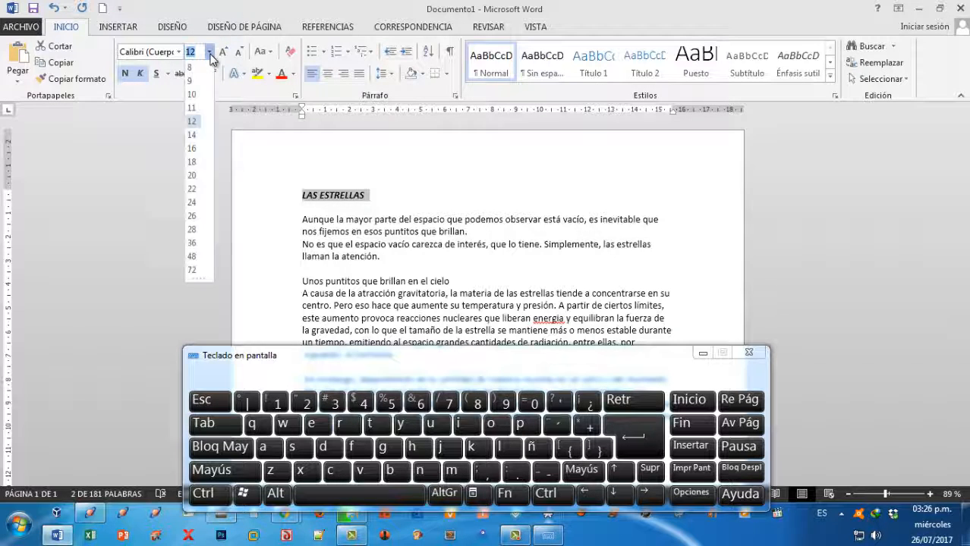
pyautogui.click(192, 151)
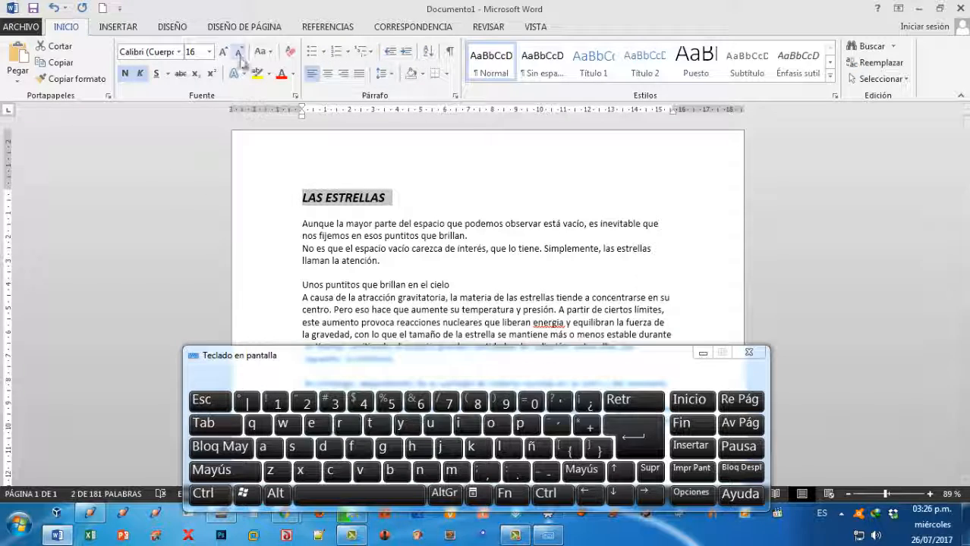
# Reduce the title's font size to 12 and enlarge it again in increments to 14 and 16.
pyautogui.click(209, 53)
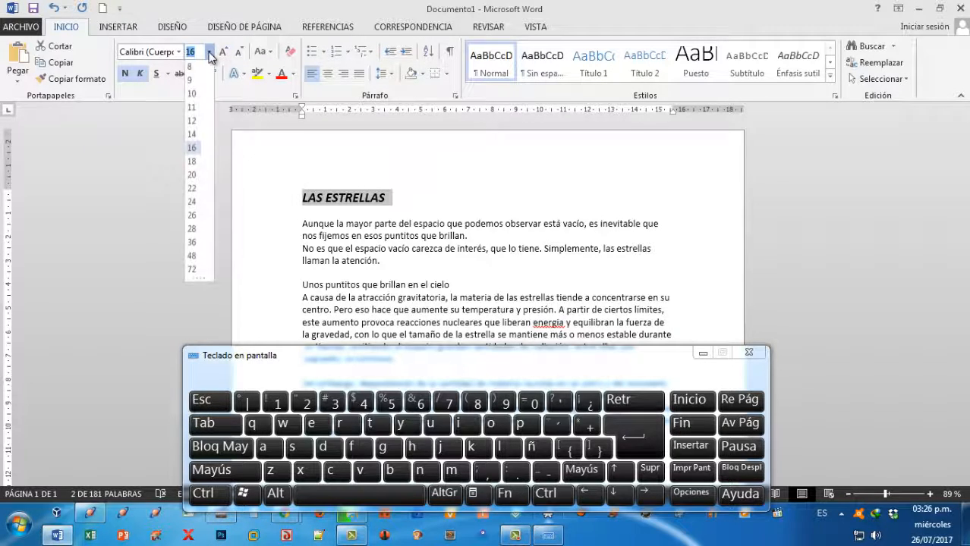
pyautogui.click(191, 121)
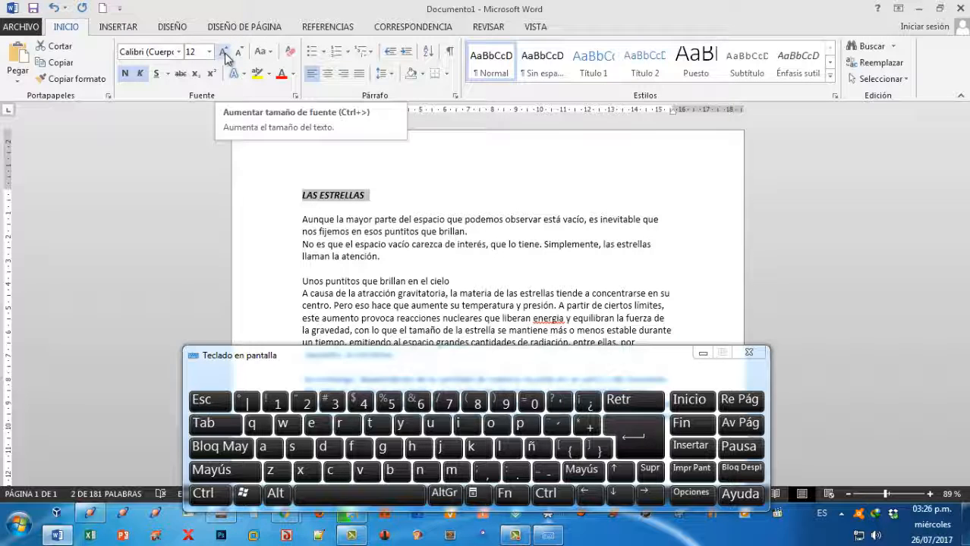
pyautogui.click(225, 55)
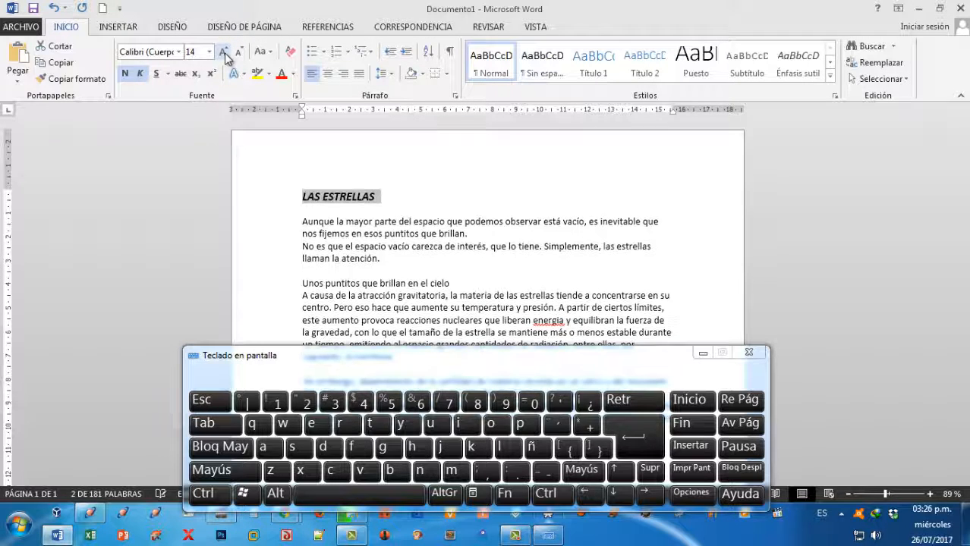
pyautogui.click(224, 54)
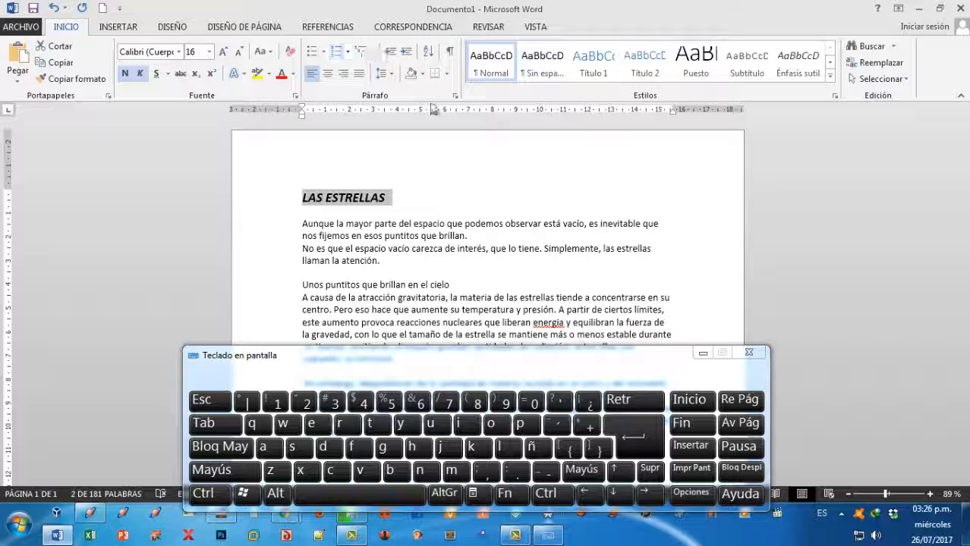
# Center the title "LAS ESTRELLAS" horizontally above the article text.
pyautogui.click(329, 73)
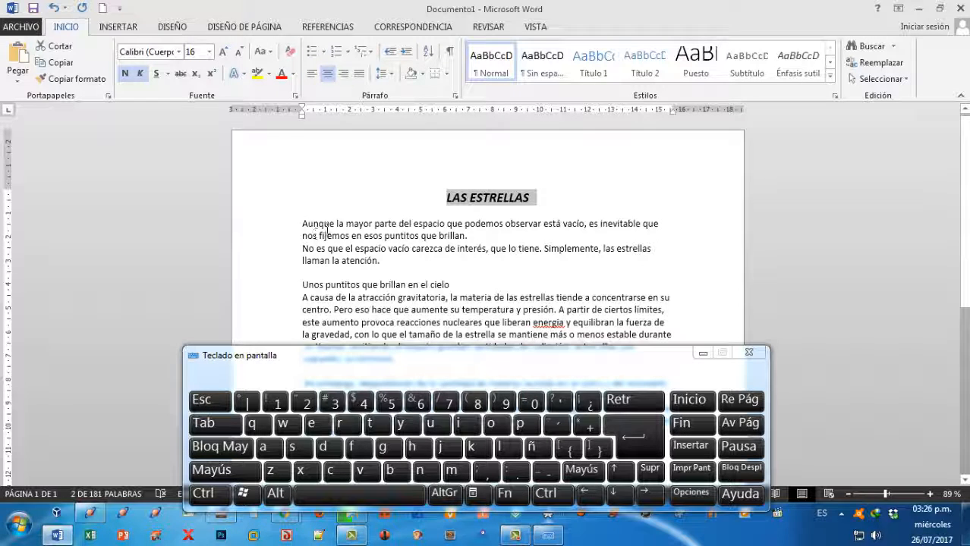
pyautogui.scroll(-2, 459, 281)
pyautogui.scroll(-1, 459, 279)
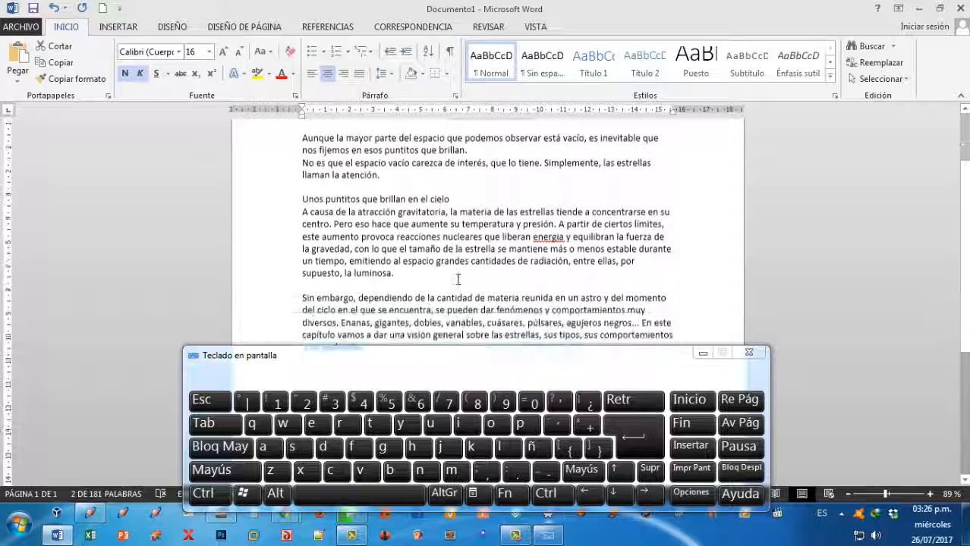
# Select all the article text below the title and change its font to Cambria.
pyautogui.scroll(1, 459, 279)
pyautogui.moveTo(303, 168); pyautogui.dragTo(502, 416)
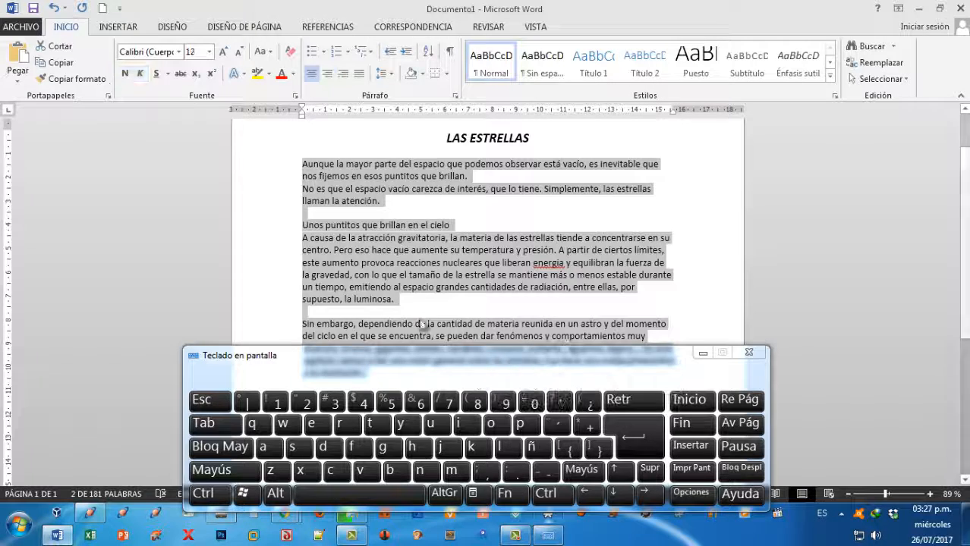
pyautogui.scroll(-5, 422, 323)
pyautogui.scroll(2, 419, 284)
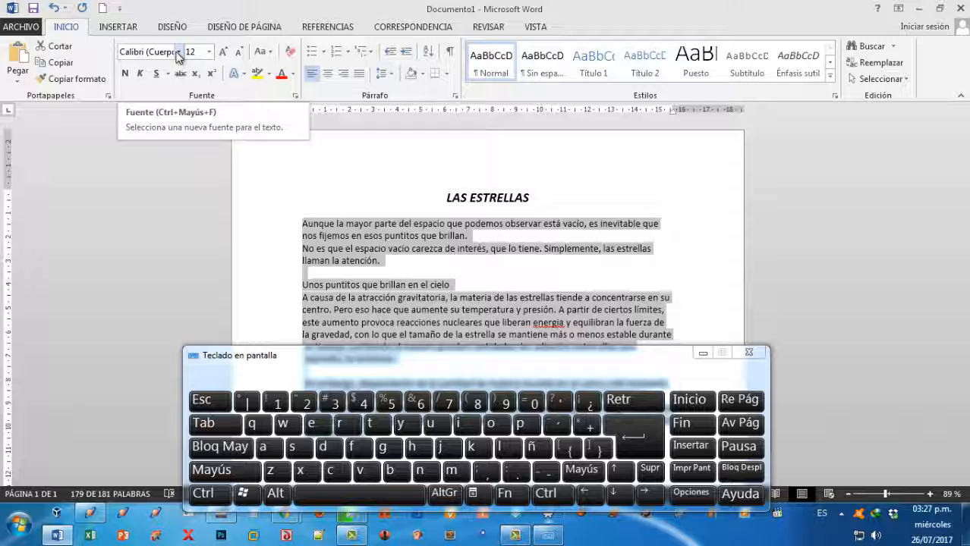
pyautogui.click(179, 53)
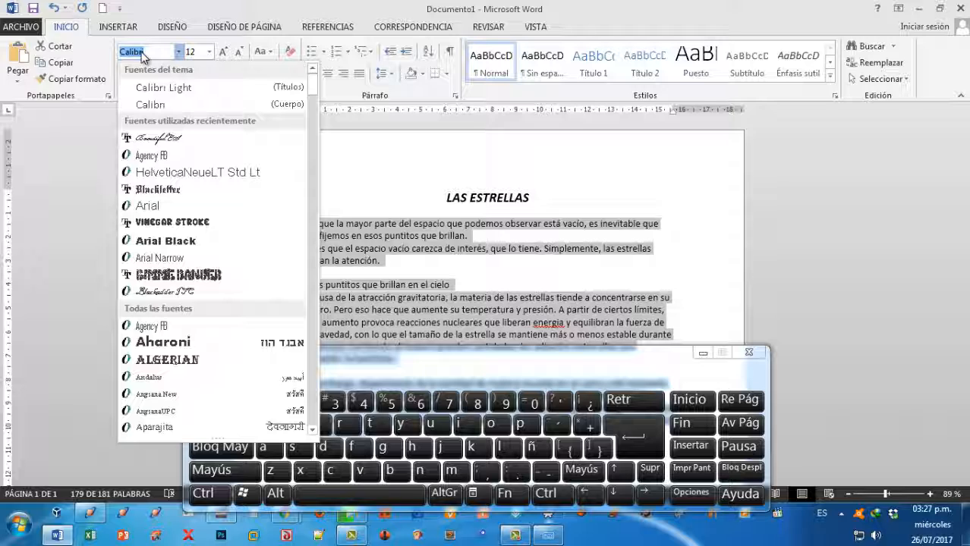
pyautogui.press('BackSpace')
pyautogui.write('Cam')
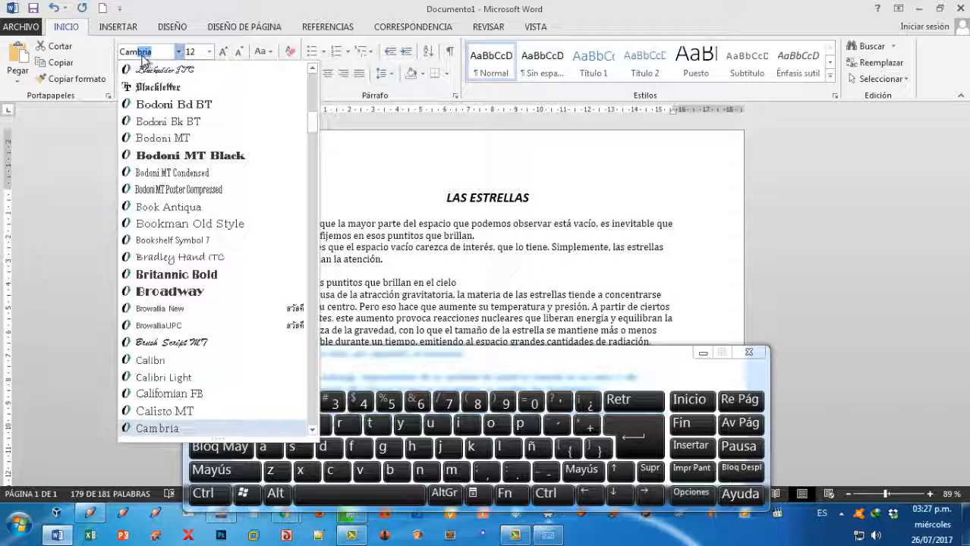
pyautogui.click(165, 429)
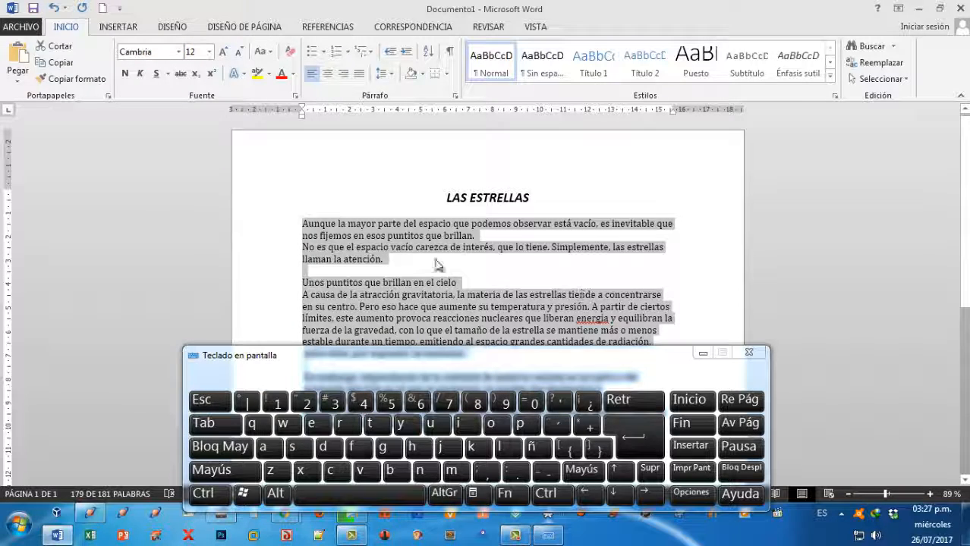
pyautogui.click(471, 273)
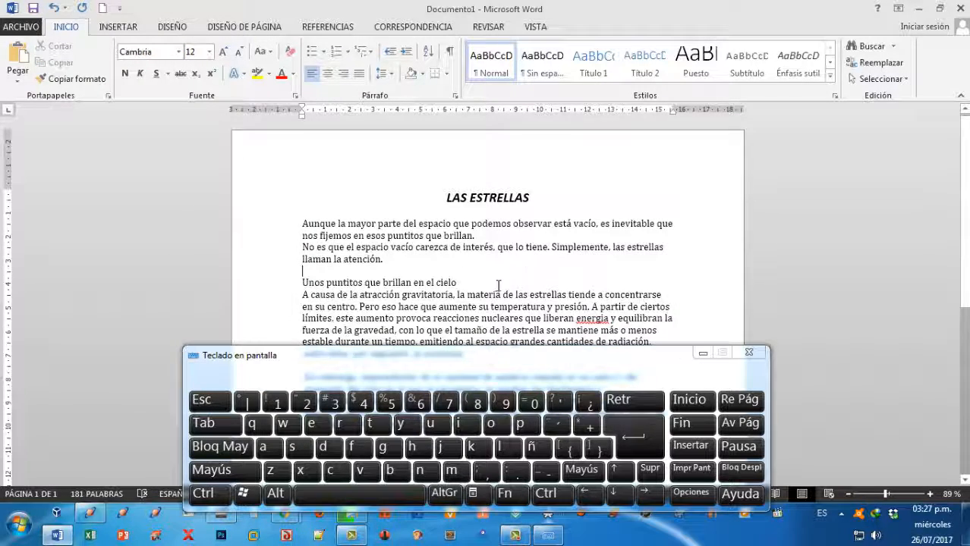
pyautogui.scroll(-6, 498, 285)
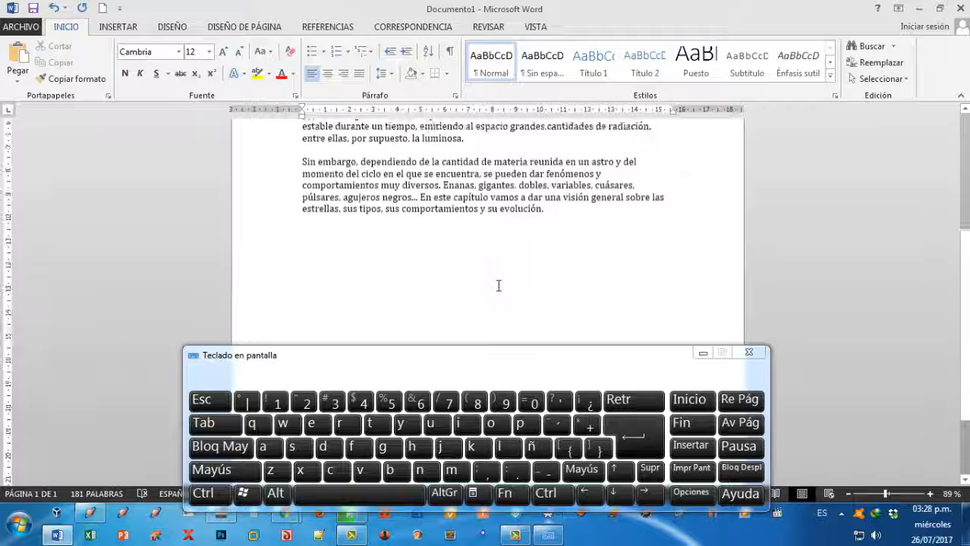
pyautogui.scroll(5, 499, 286)
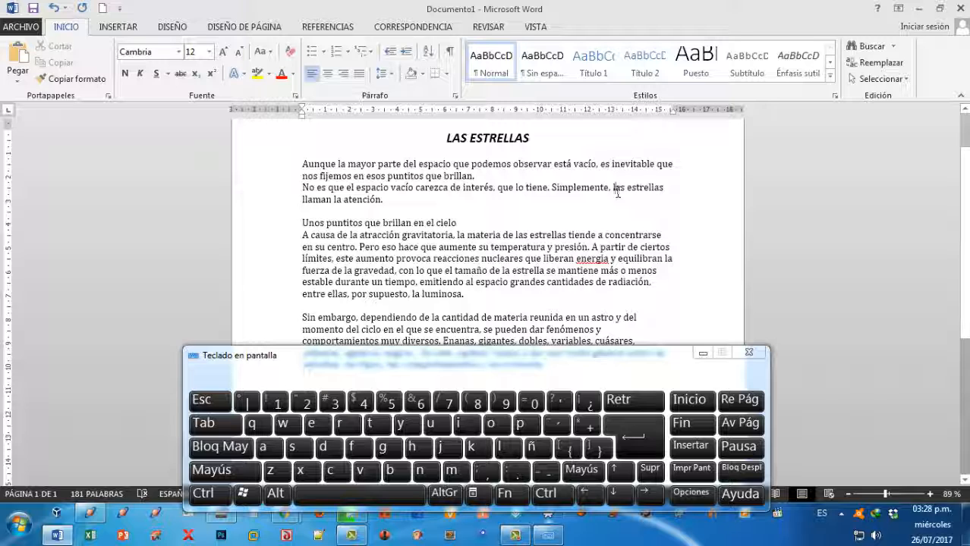
pyautogui.moveTo(611, 190); pyautogui.dragTo(665, 189)
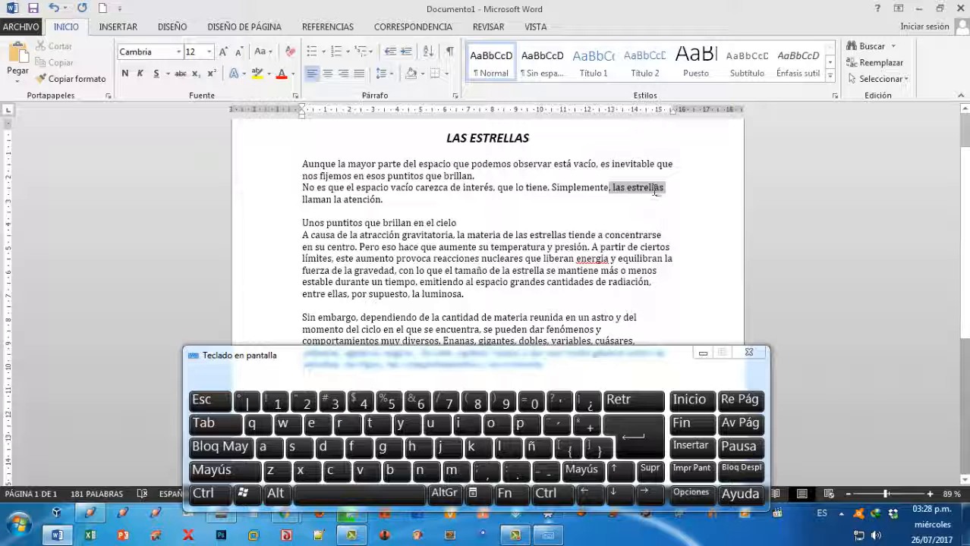
pyautogui.click(125, 73)
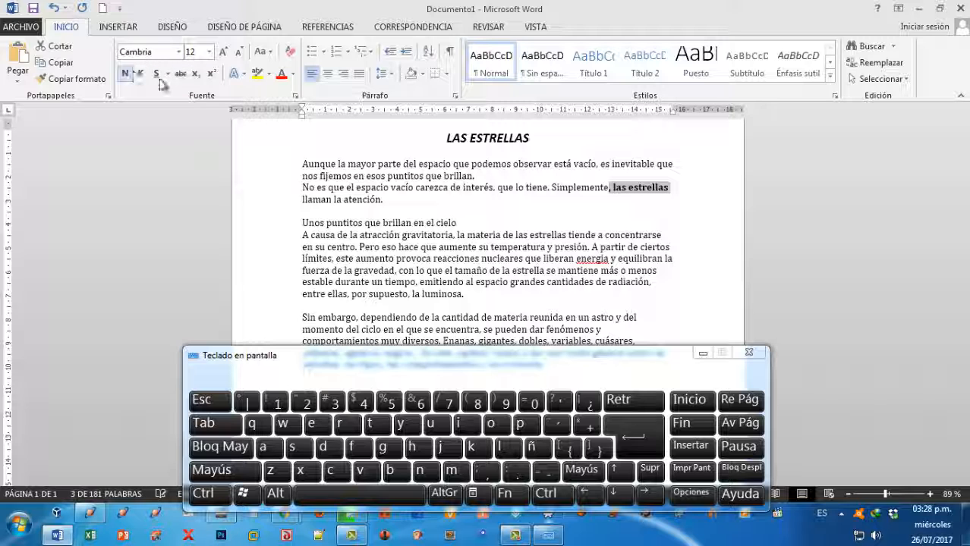
pyautogui.hotkey('ctrl', 'n')
pyautogui.click(619, 193)
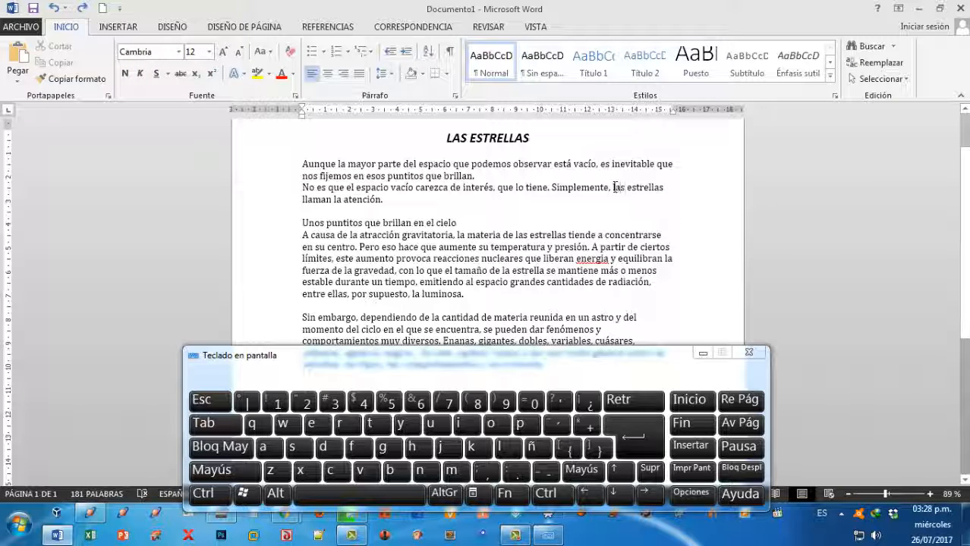
# Make the words "las estrellas" after "Simplemente," in the opening text bold and underlined.
pyautogui.moveTo(613, 190); pyautogui.dragTo(663, 192)
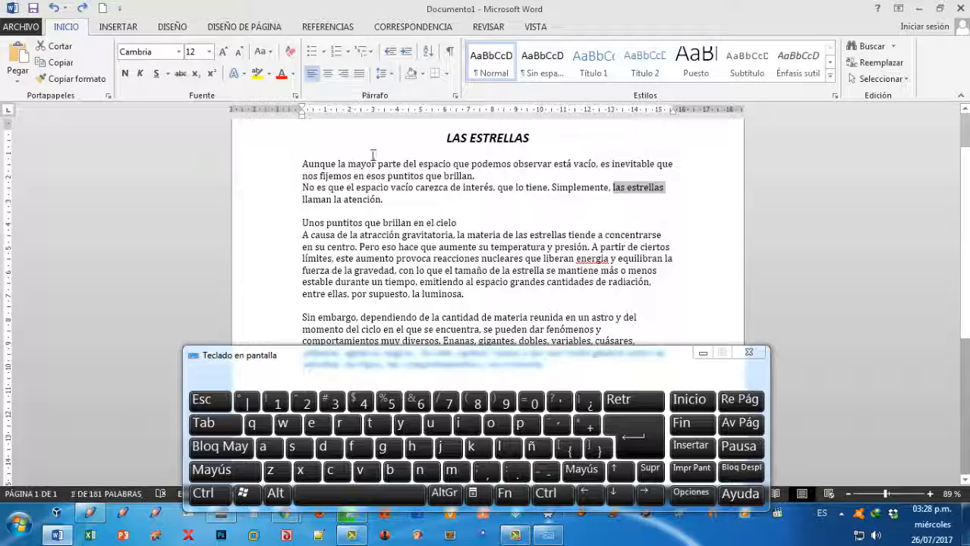
pyautogui.click(125, 73)
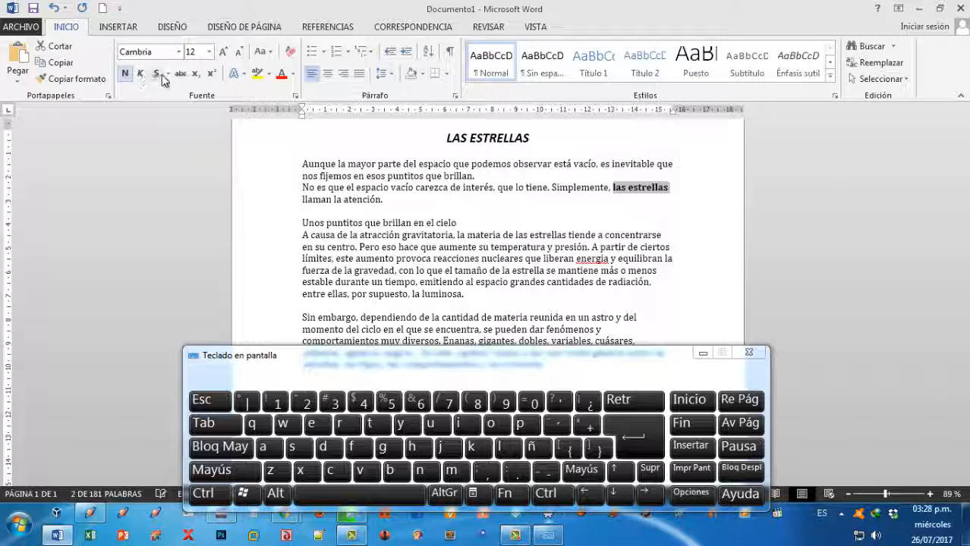
pyautogui.click(156, 74)
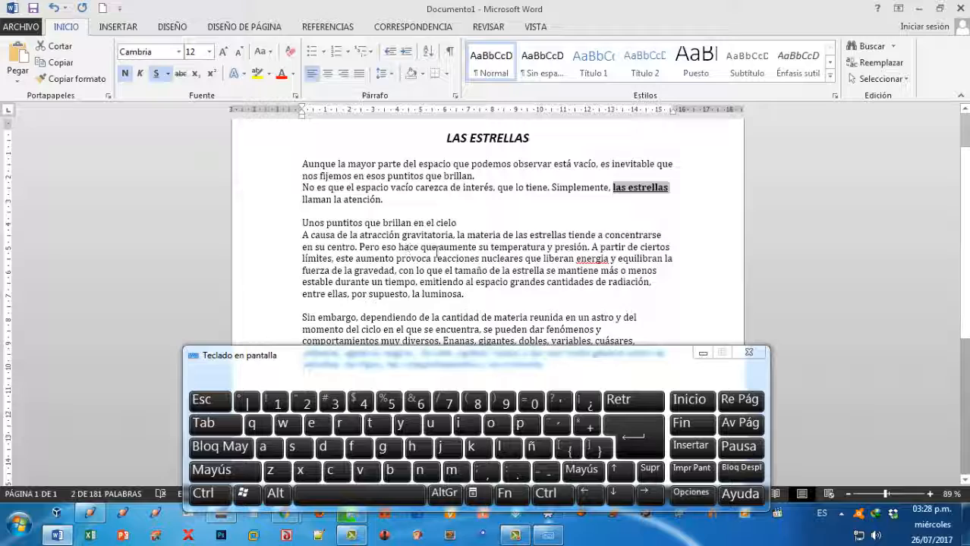
# Make "las estrellas" bold and underlined in the paragraph that begins "A causa de la atracción gravitatoria".
pyautogui.scroll(-1, 434, 252)
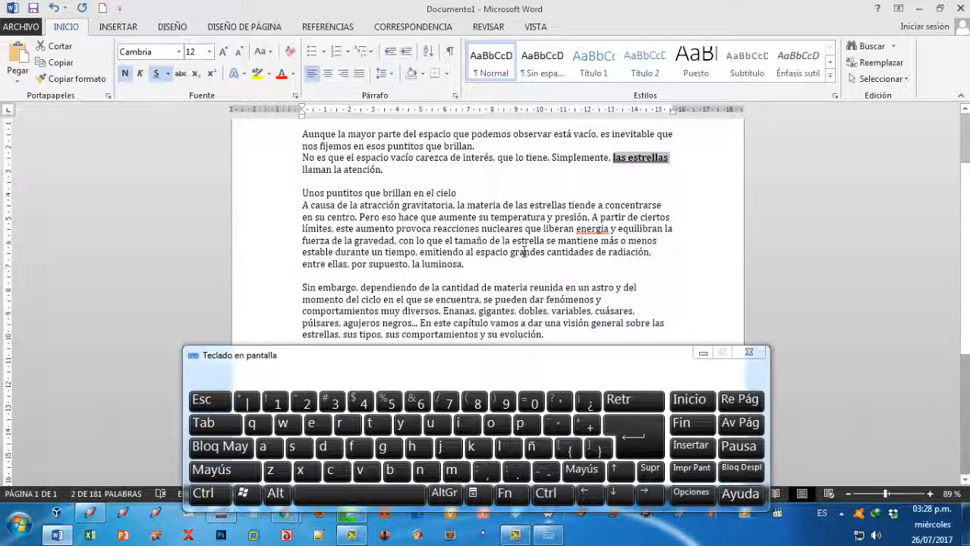
pyautogui.scroll(-2, 523, 252)
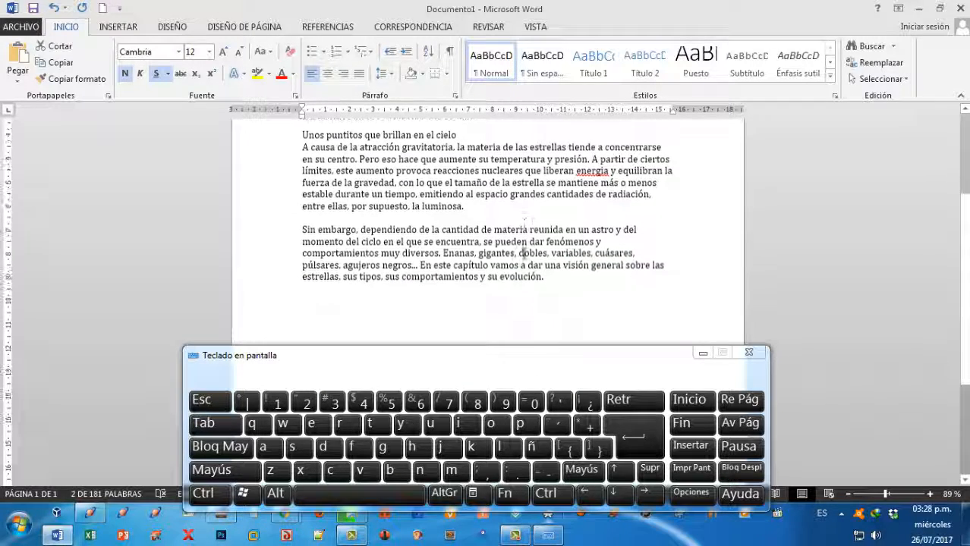
pyautogui.scroll(-1, 524, 252)
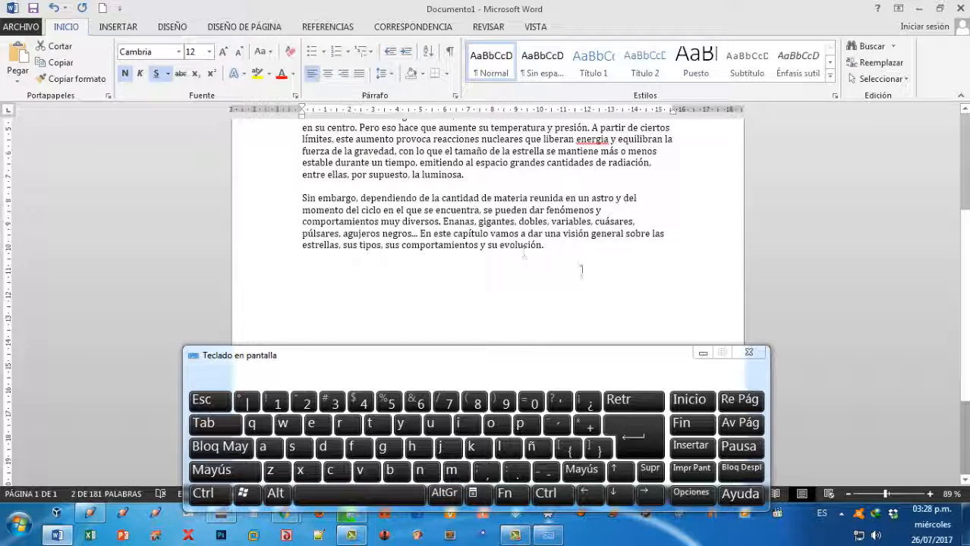
pyautogui.scroll(3, 584, 272)
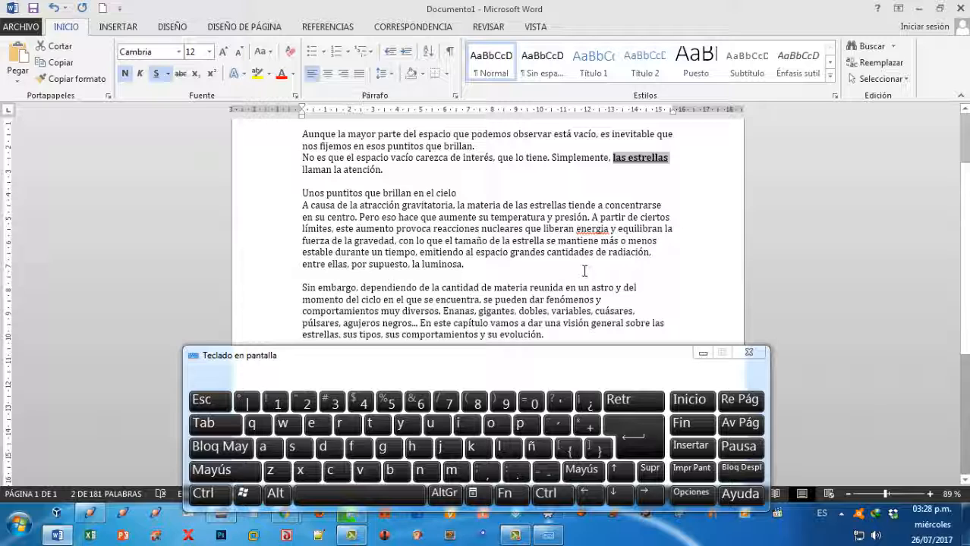
pyautogui.click(515, 205)
pyautogui.moveTo(515, 205); pyautogui.dragTo(567, 205)
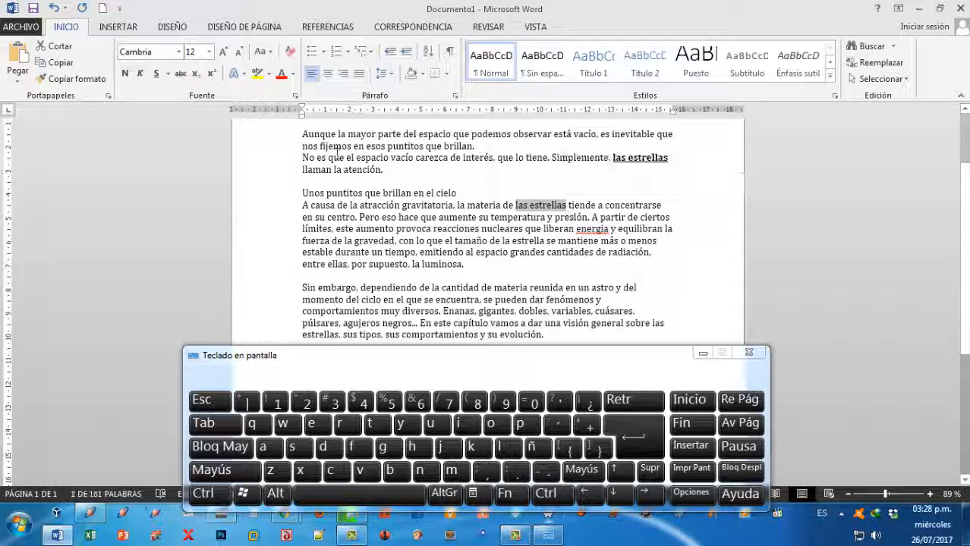
pyautogui.click(125, 74)
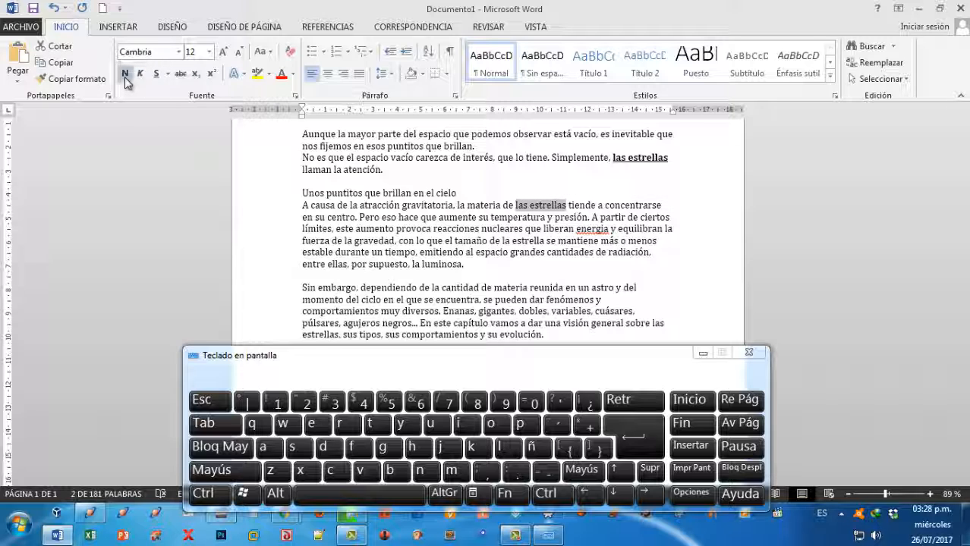
pyautogui.click(156, 74)
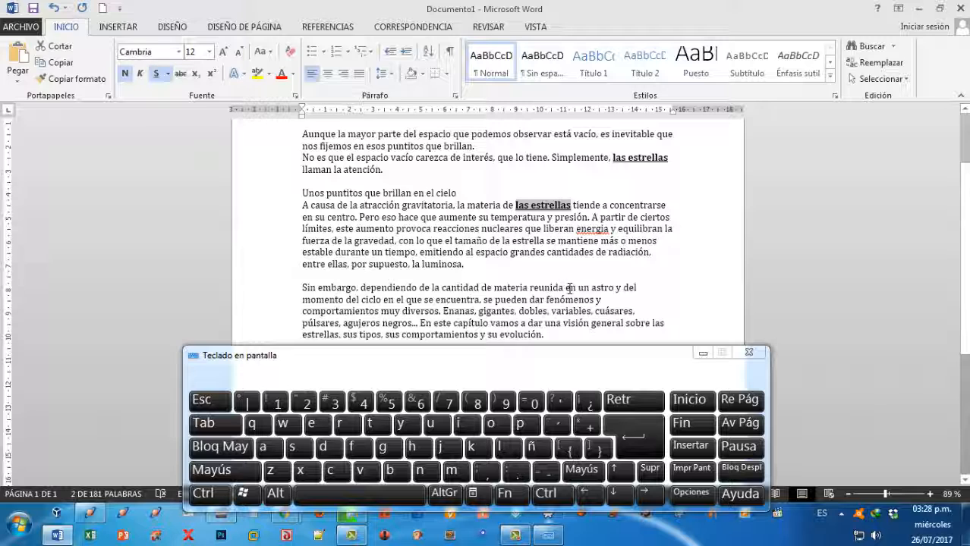
# Justify all the article text below the title "LAS ESTRELLAS" and clear the selection.
pyautogui.scroll(-2, 569, 288)
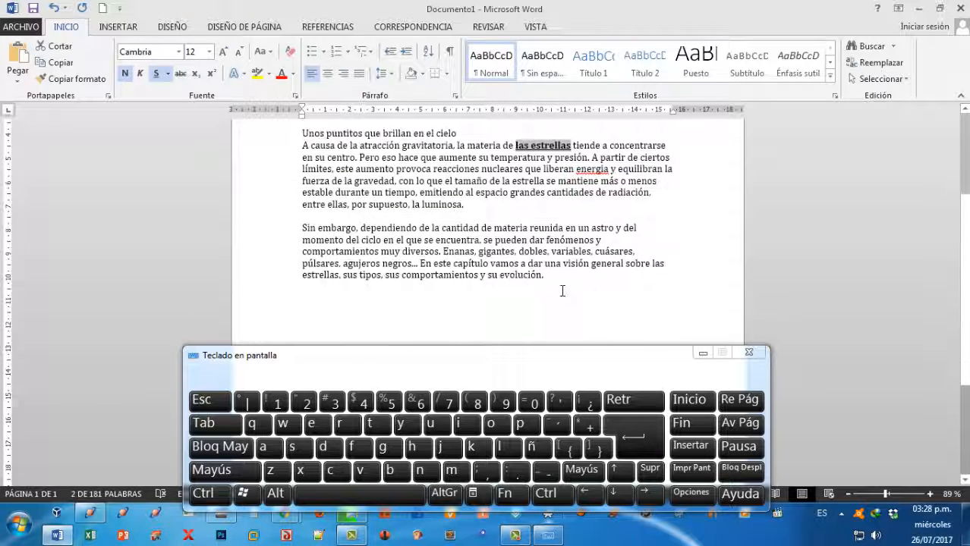
pyautogui.scroll(1, 541, 269)
pyautogui.scroll(3, 541, 270)
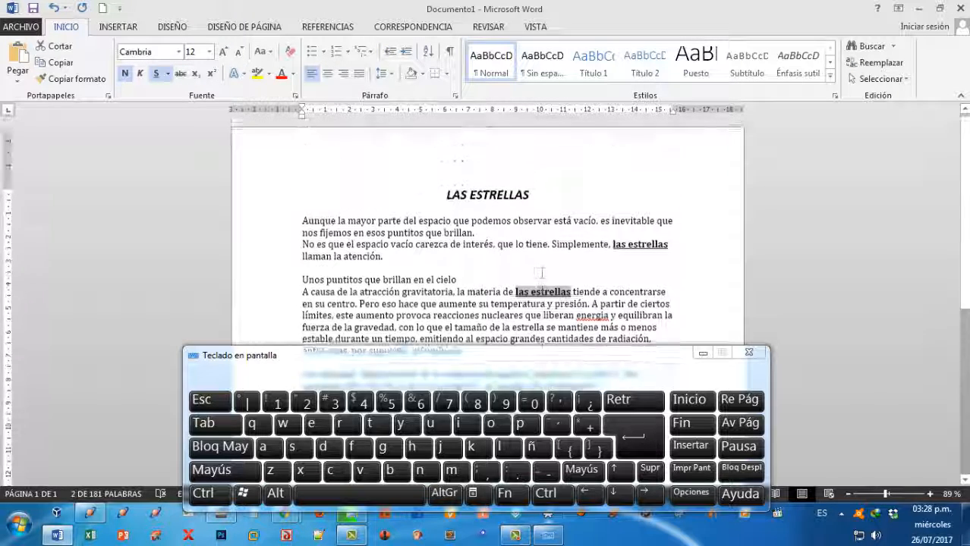
pyautogui.click(303, 222)
pyautogui.moveTo(303, 222); pyautogui.dragTo(634, 474)
pyautogui.scroll(-3, 619, 262)
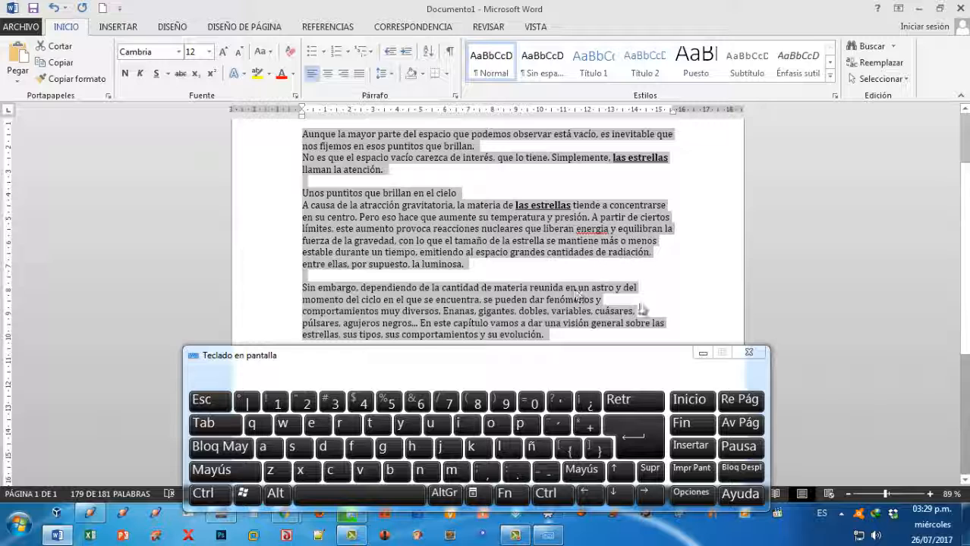
pyautogui.click(359, 73)
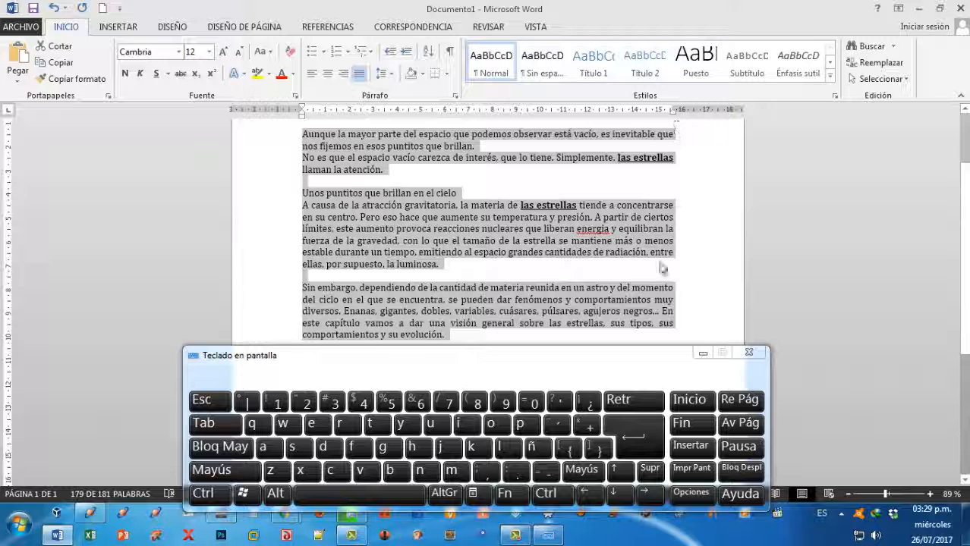
pyautogui.scroll(3, 667, 327)
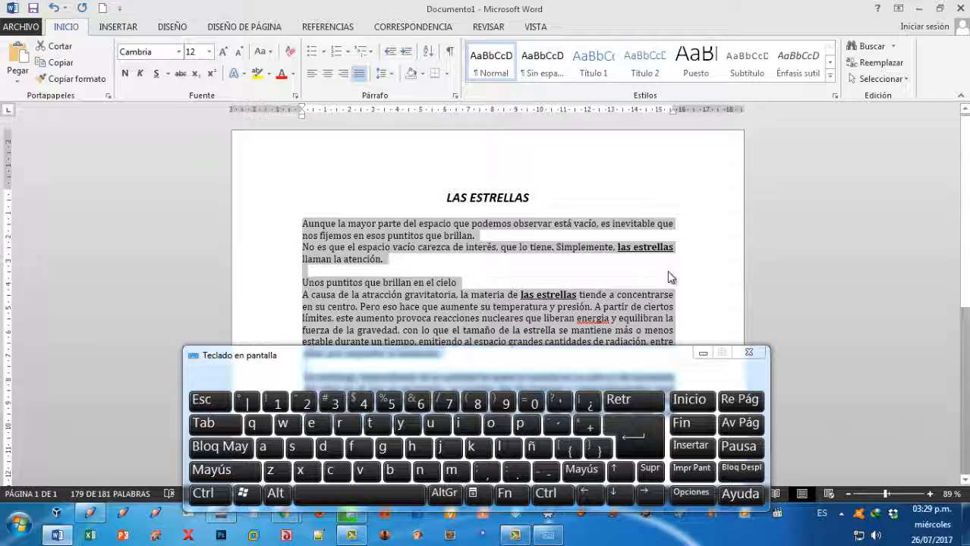
pyautogui.scroll(-5, 671, 247)
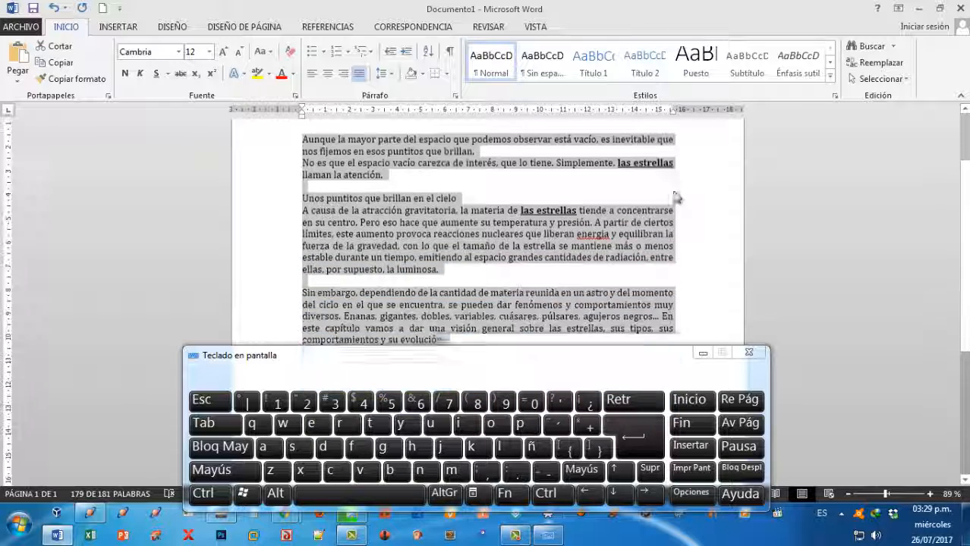
pyautogui.scroll(-3, 676, 197)
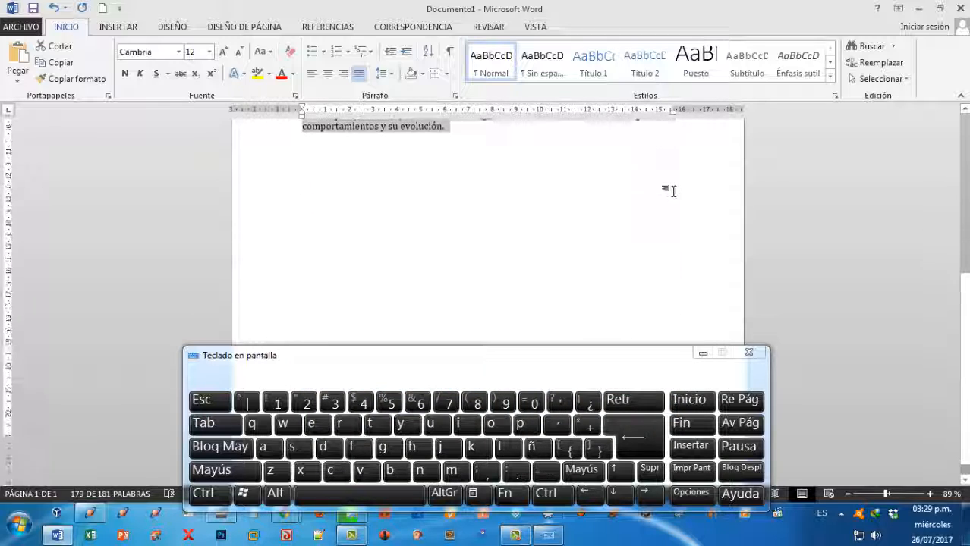
pyautogui.scroll(5, 675, 198)
pyautogui.scroll(3, 676, 198)
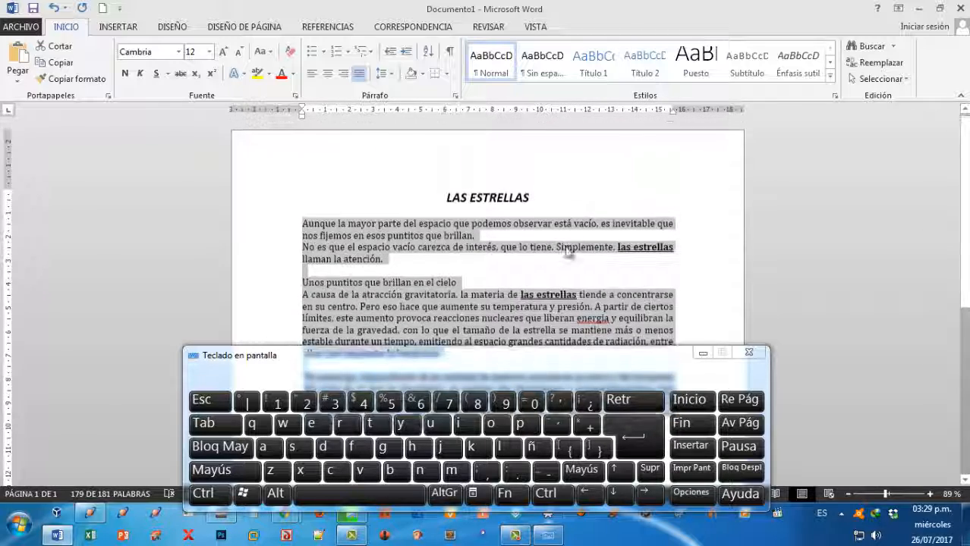
pyautogui.click(565, 271)
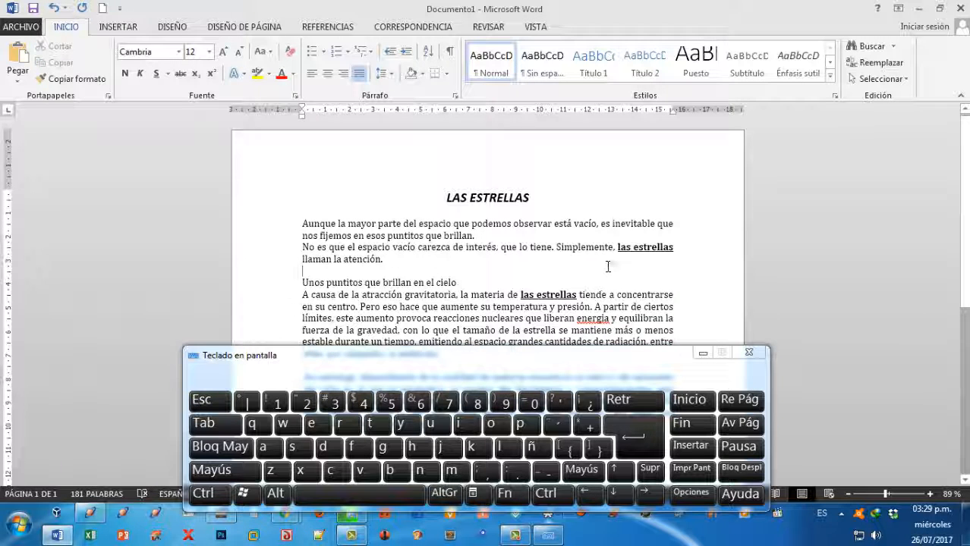
pyautogui.scroll(-2, 607, 266)
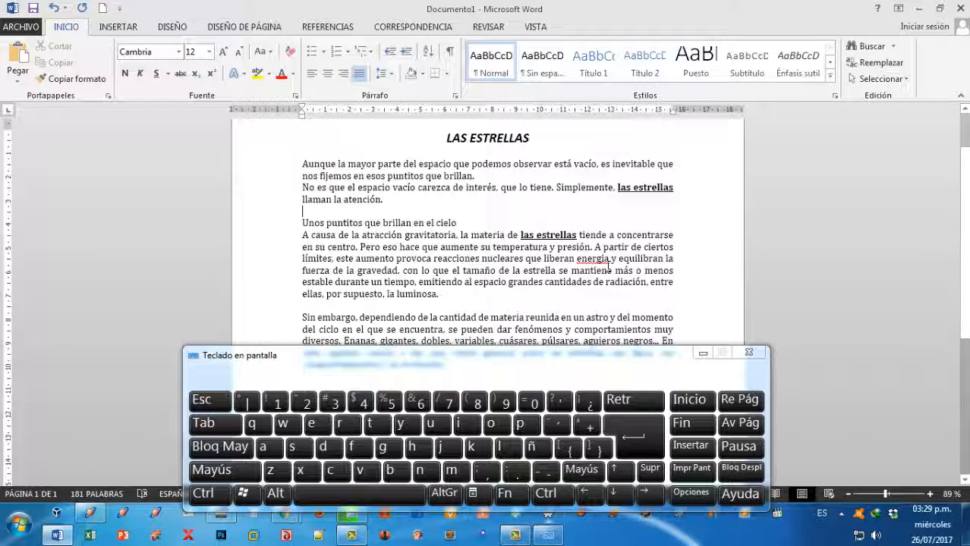